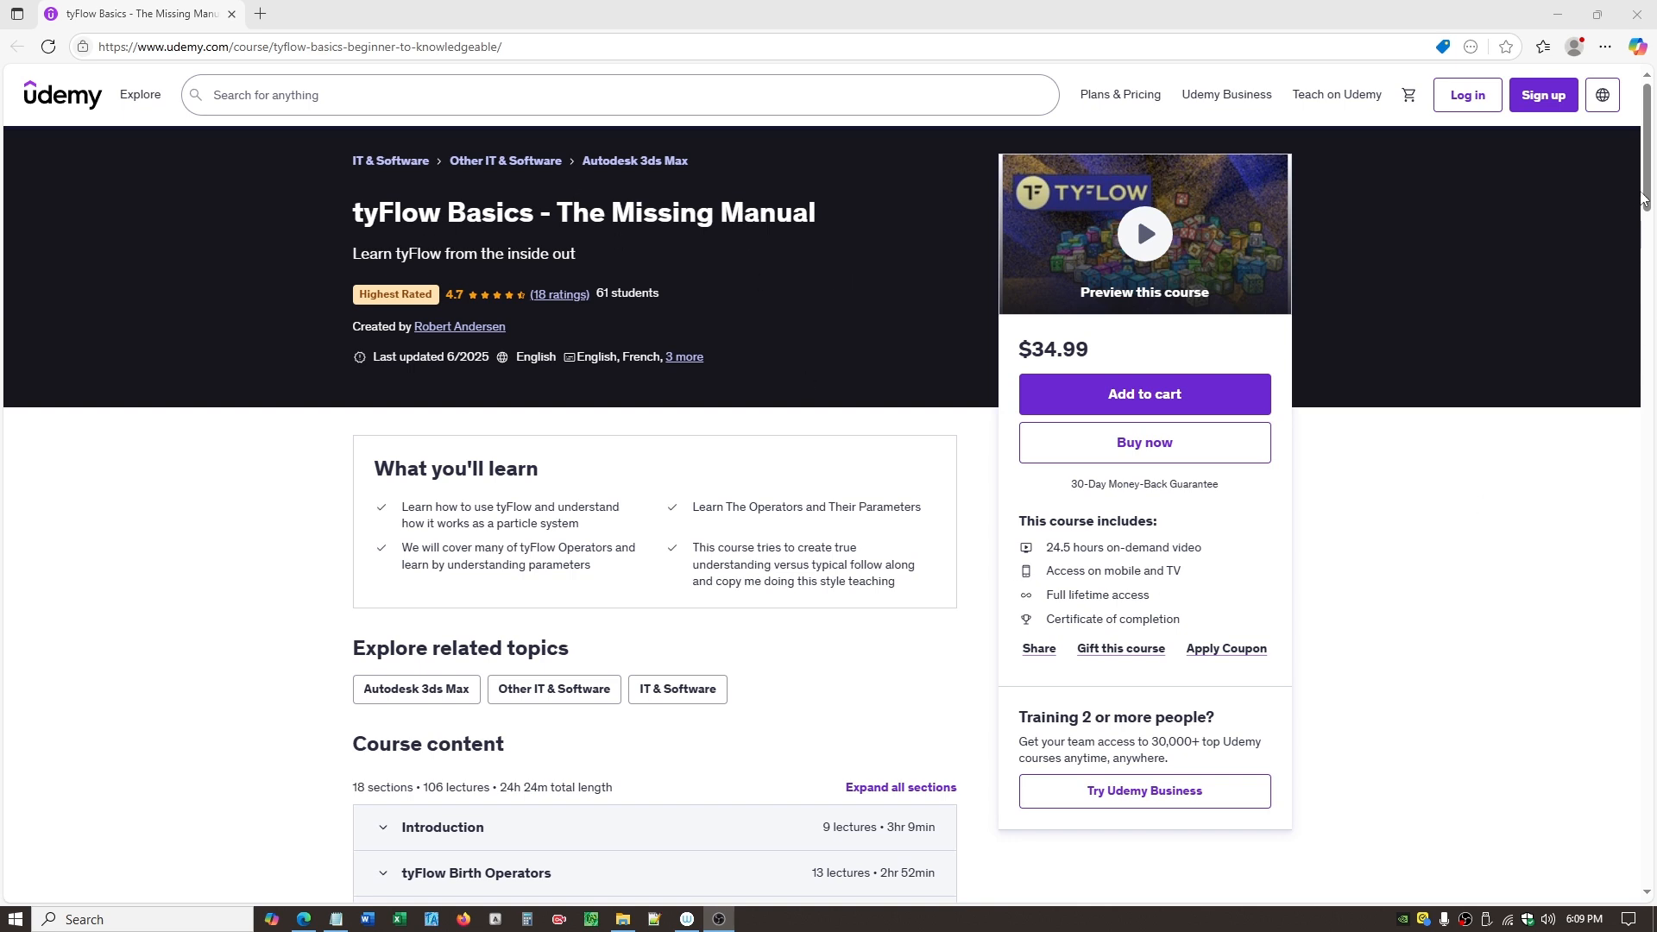
- Review the course content section list on the tyFlow Basics course page
{"action": "scroll", "coordinate": [1643, 198], "scroll_direction": "down", "scroll_amount": 5}
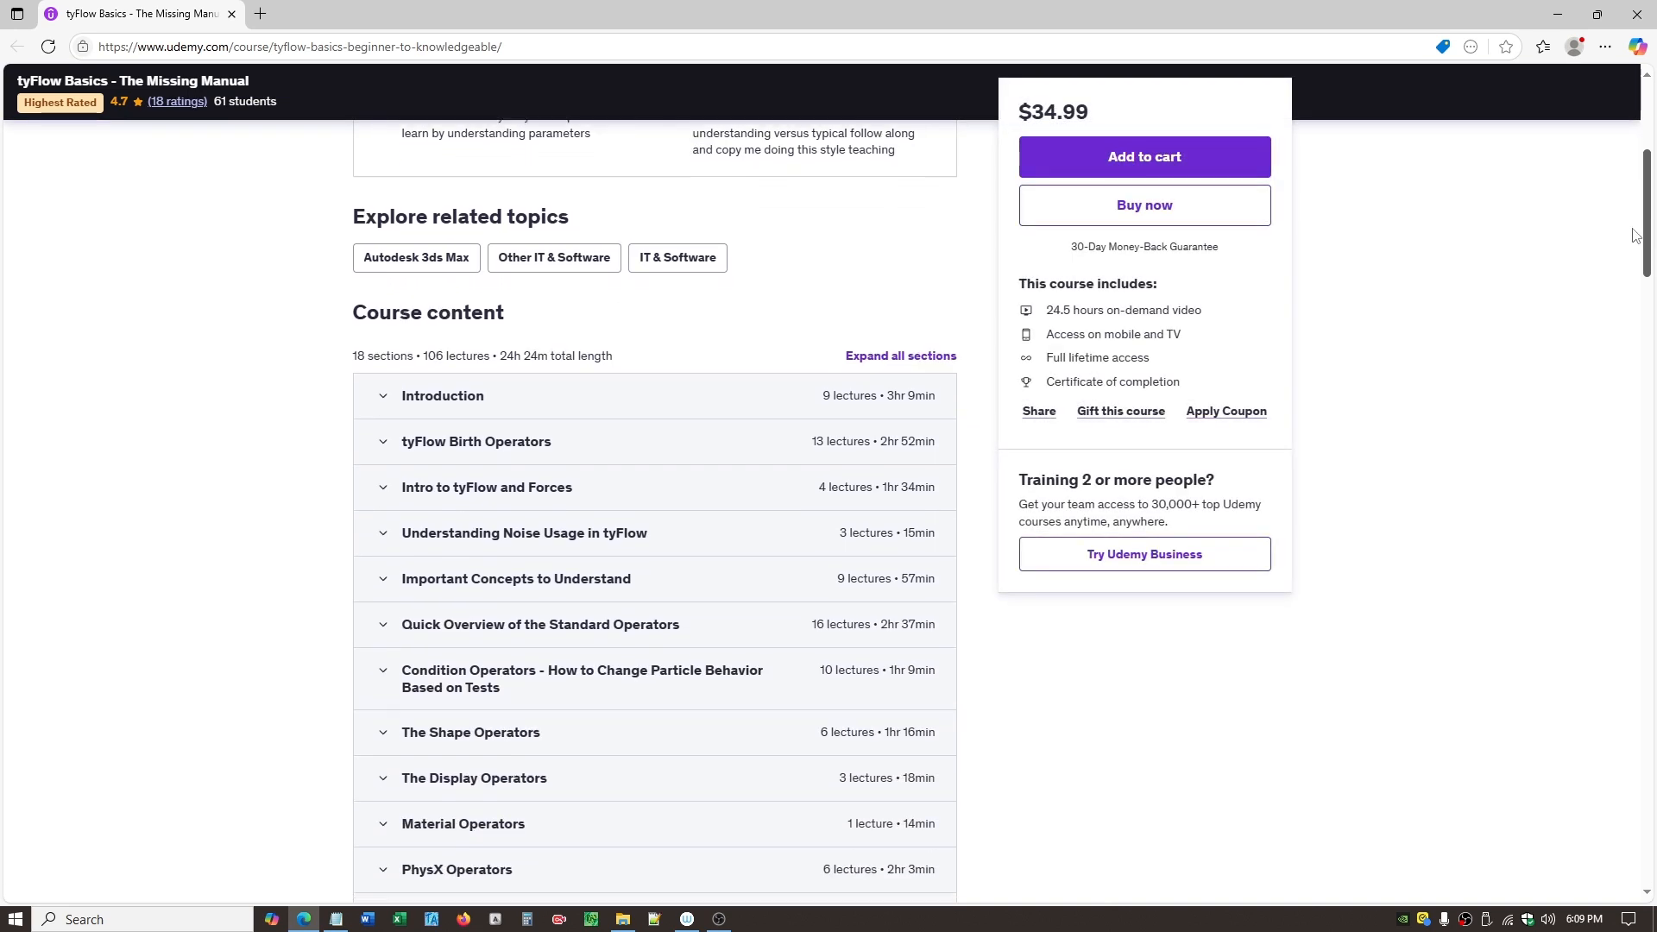
{"action": "scroll", "coordinate": [1634, 235], "scroll_direction": "down", "scroll_amount": 2}
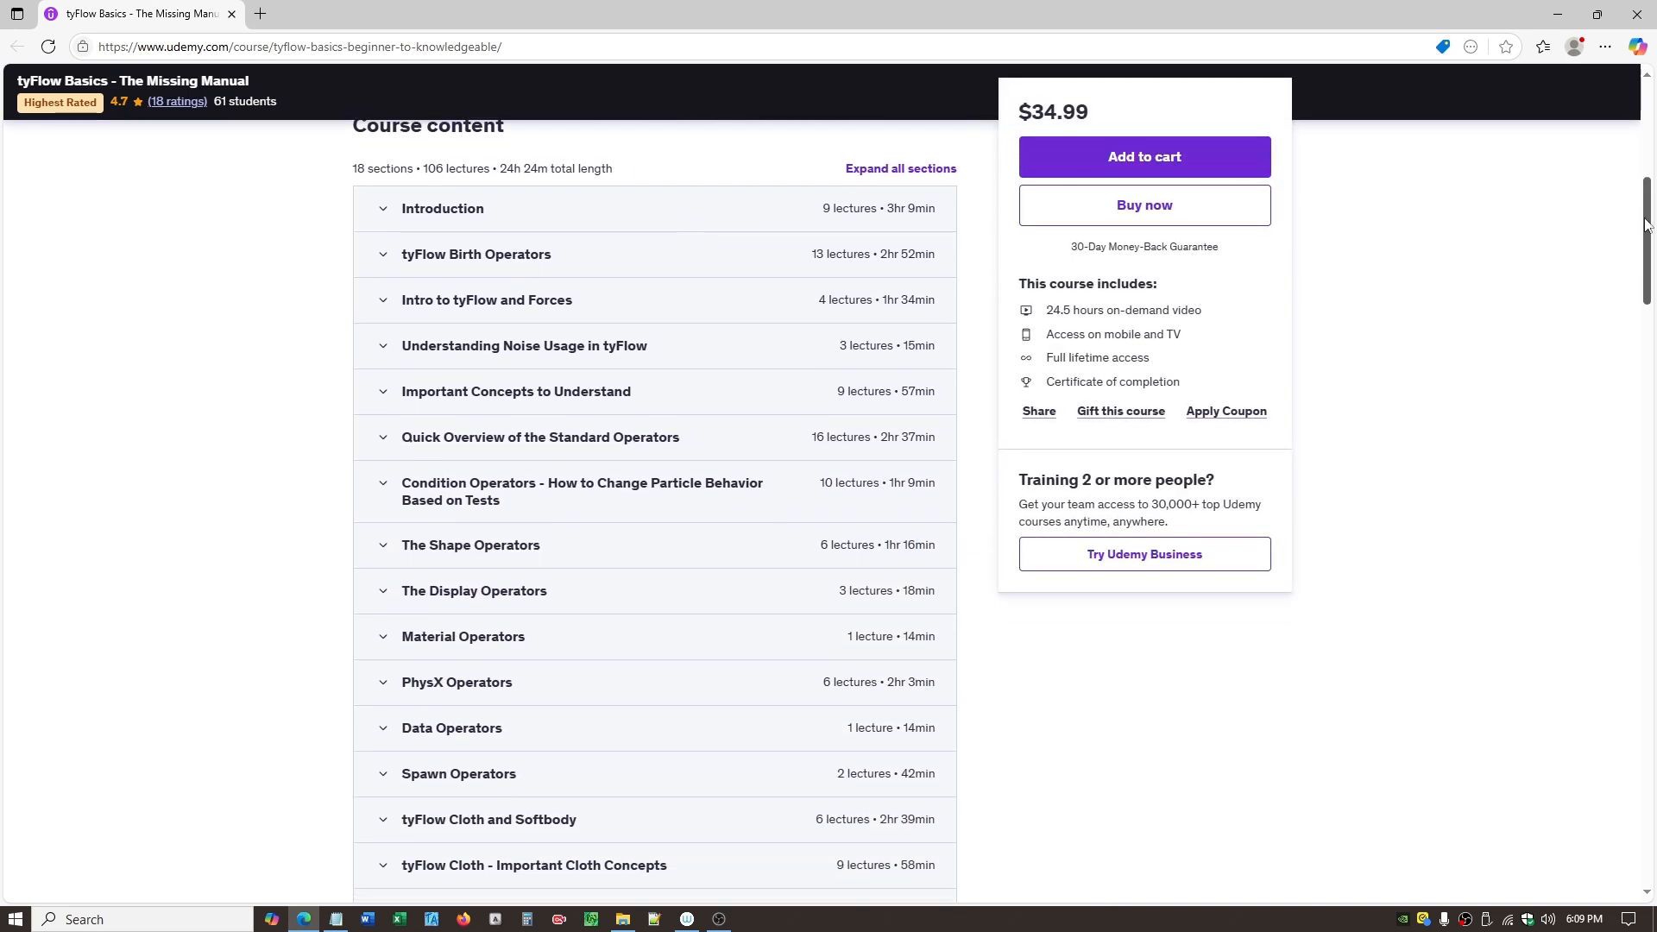
{"action": "left_click_drag", "start_coordinate": [1647, 226], "coordinate": [1590, 104]}
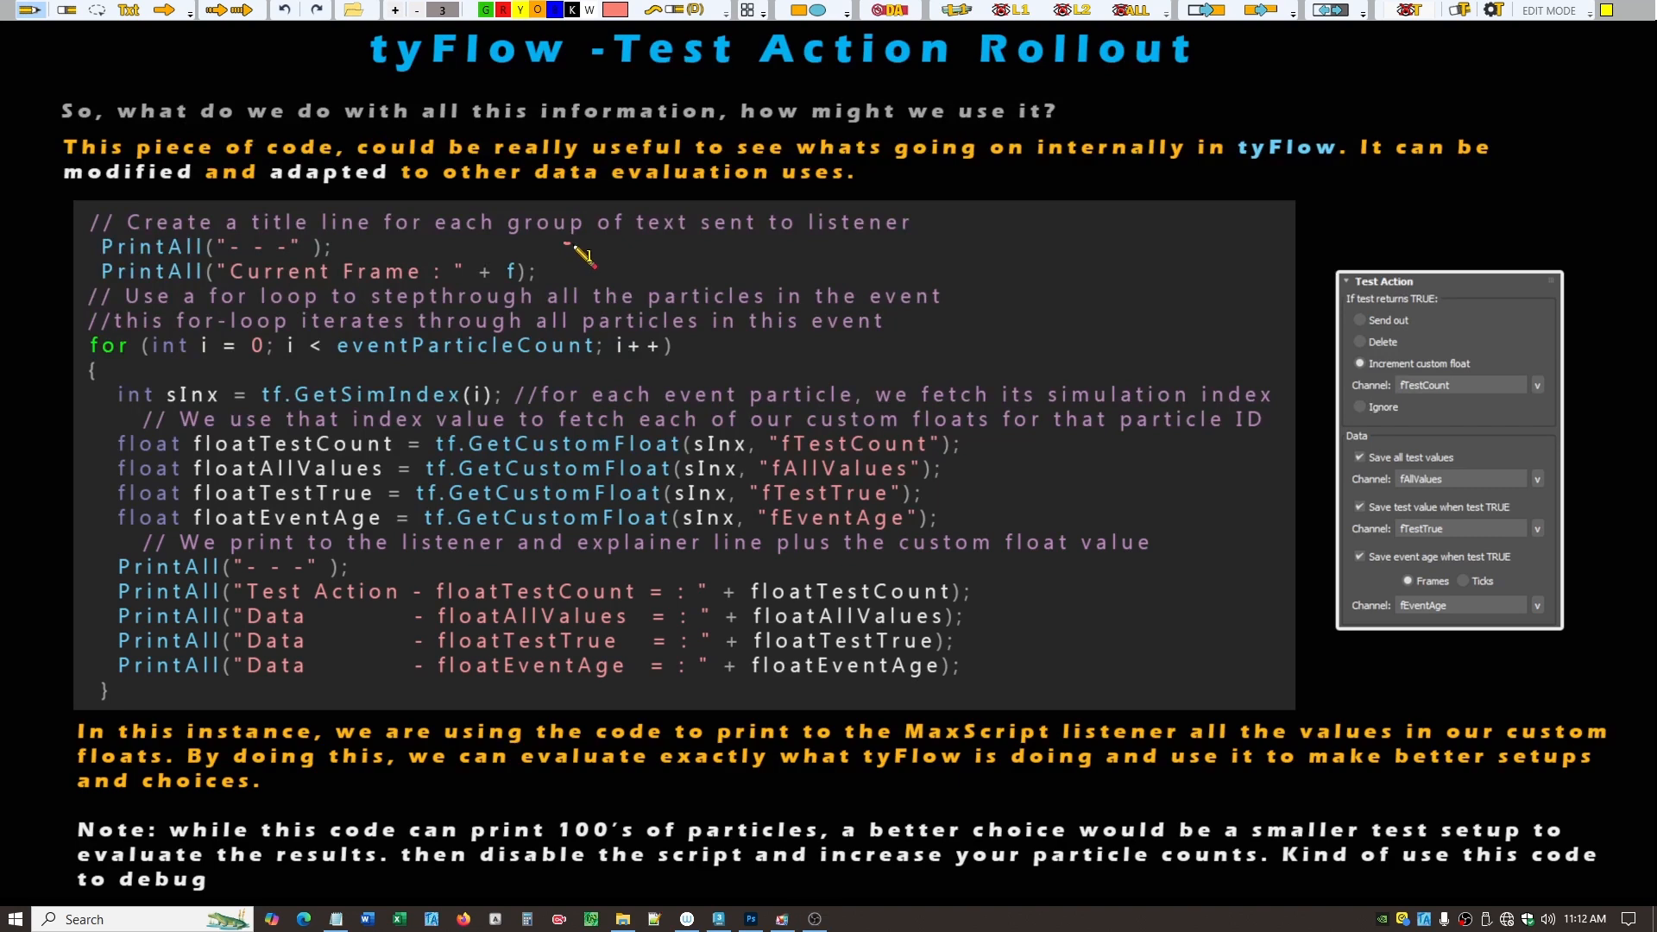
- Annotate the code slide in red: bracket the PrintAll title lines, circle f, and draw arrows at the for loop and simulation index comment
{"action": "mouse_move", "coordinate": [566, 244]}
{"action": "left_mouse_down"}
{"action": "mouse_move", "coordinate": [595, 298]}
{"action": "mouse_move", "coordinate": [552, 281]}
{"action": "left_mouse_up"}
{"action": "left_click_drag", "start_coordinate": [587, 259], "coordinate": [622, 257]}
{"action": "mouse_move", "coordinate": [507, 248]}
{"action": "left_mouse_down"}
{"action": "mouse_move", "coordinate": [503, 288]}
{"action": "mouse_move", "coordinate": [510, 248]}
{"action": "left_mouse_up"}
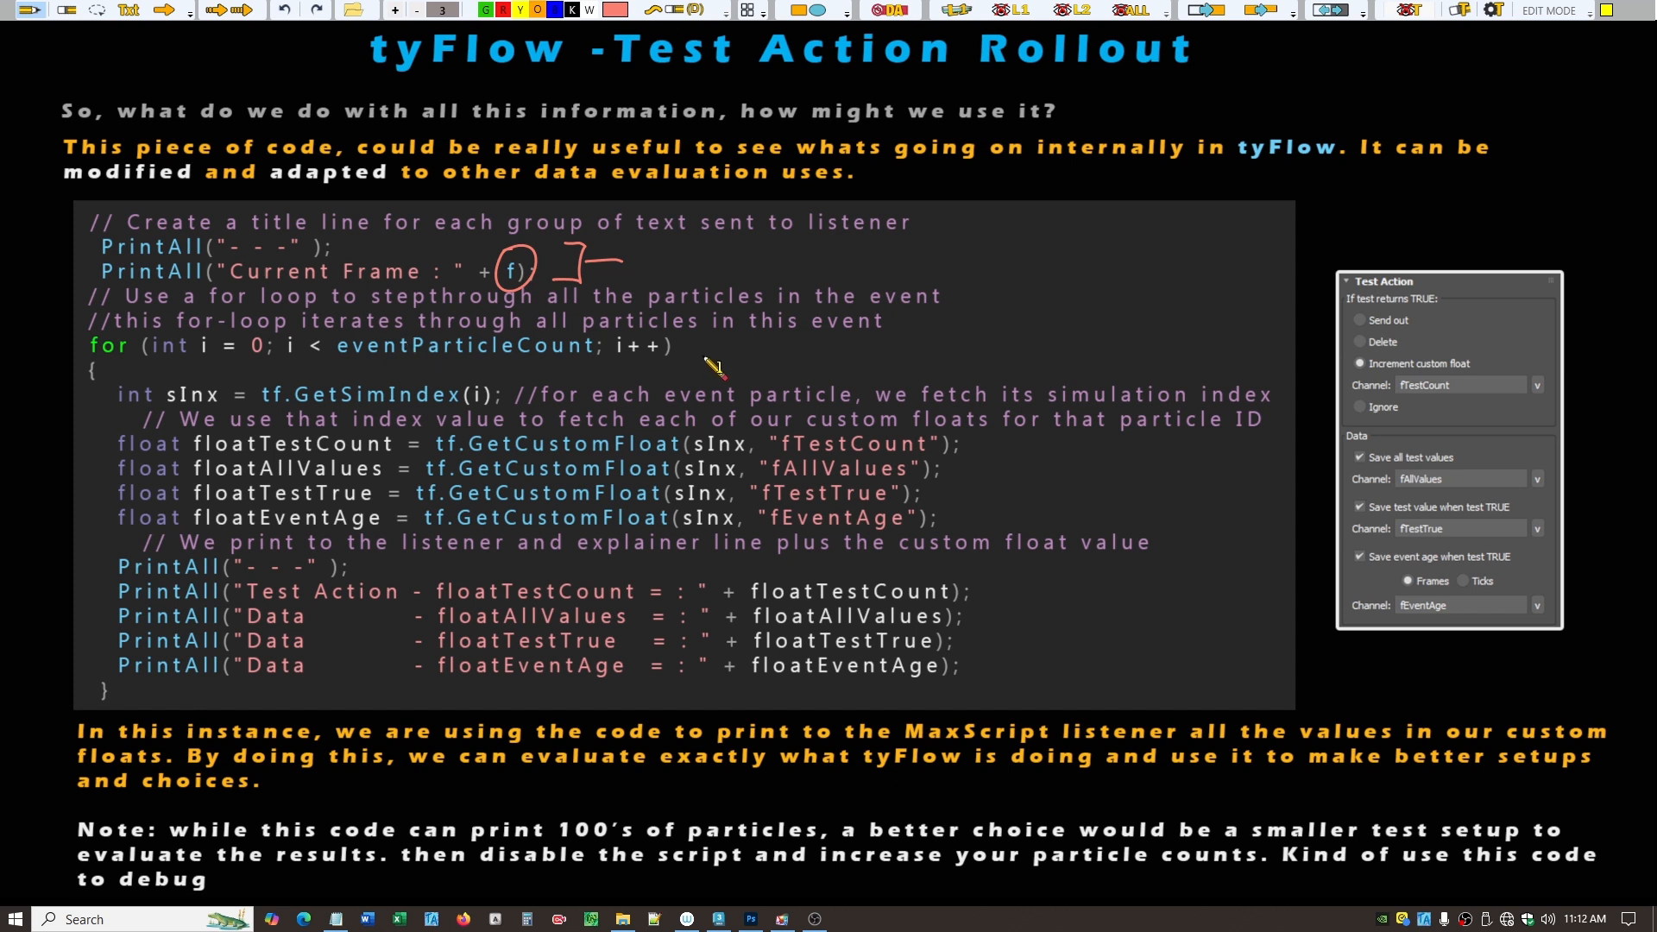
{"action": "mouse_move", "coordinate": [691, 346]}
{"action": "left_mouse_down"}
{"action": "mouse_move", "coordinate": [731, 345]}
{"action": "mouse_move", "coordinate": [709, 360]}
{"action": "left_mouse_up"}
{"action": "mouse_move", "coordinate": [1014, 380]}
{"action": "left_mouse_down"}
{"action": "mouse_move", "coordinate": [1047, 359]}
{"action": "mouse_move", "coordinate": [1033, 381]}
{"action": "left_mouse_up"}
- Mark the fTestCount, fAllValues, fTestTrue and fEventAge channels in the Test Action rollout image with red asterisks
{"action": "left_click_drag", "start_coordinate": [1468, 394], "coordinate": [1475, 399]}
{"action": "left_click_drag", "start_coordinate": [1467, 386], "coordinate": [1483, 393]}
{"action": "mouse_move", "coordinate": [1485, 475]}
{"action": "left_mouse_down"}
{"action": "mouse_move", "coordinate": [1471, 488]}
{"action": "mouse_move", "coordinate": [1487, 488]}
{"action": "left_mouse_up"}
{"action": "mouse_move", "coordinate": [1469, 482]}
{"action": "left_mouse_down"}
{"action": "mouse_move", "coordinate": [1490, 481]}
{"action": "mouse_move", "coordinate": [1478, 535]}
{"action": "left_mouse_up"}
{"action": "left_click_drag", "start_coordinate": [1478, 523], "coordinate": [1491, 527]}
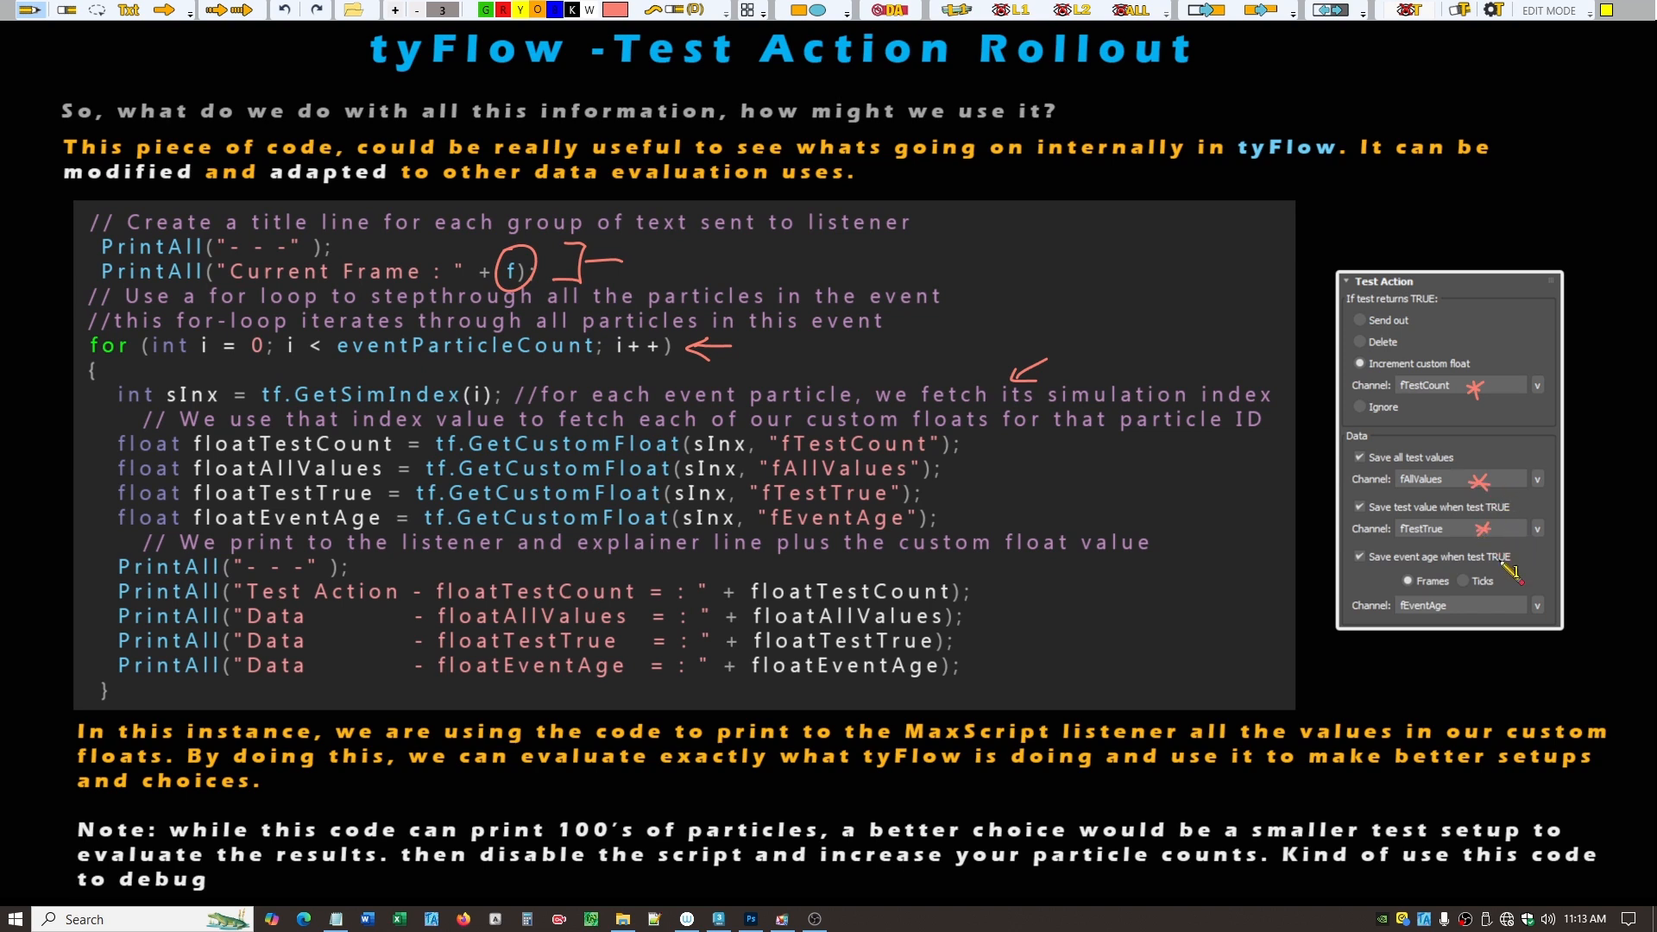
{"action": "left_click_drag", "start_coordinate": [1490, 605], "coordinate": [1482, 612]}
{"action": "left_click_drag", "start_coordinate": [1483, 602], "coordinate": [1494, 606]}
- Bracket the floatTestCount code line in red with an arrow at its end, and re-mark the fTestCount channel
{"action": "mouse_move", "coordinate": [973, 446]}
{"action": "left_mouse_down"}
{"action": "mouse_move", "coordinate": [1000, 446]}
{"action": "mouse_move", "coordinate": [983, 453]}
{"action": "left_mouse_up"}
{"action": "left_click_drag", "start_coordinate": [107, 438], "coordinate": [115, 452]}
{"action": "mouse_move", "coordinate": [1025, 438]}
{"action": "left_mouse_down"}
{"action": "mouse_move", "coordinate": [1043, 457]}
{"action": "mouse_move", "coordinate": [1026, 459]}
{"action": "left_mouse_up"}
{"action": "left_click_drag", "start_coordinate": [1474, 378], "coordinate": [1473, 398]}
- Switch the pen to yellow, underline float and floatTestCount, and draw an arrow from "fTestCount" back to the floatTestCount variable
{"action": "right_click", "coordinate": [556, 328]}
{"action": "right_click", "coordinate": [551, 341]}
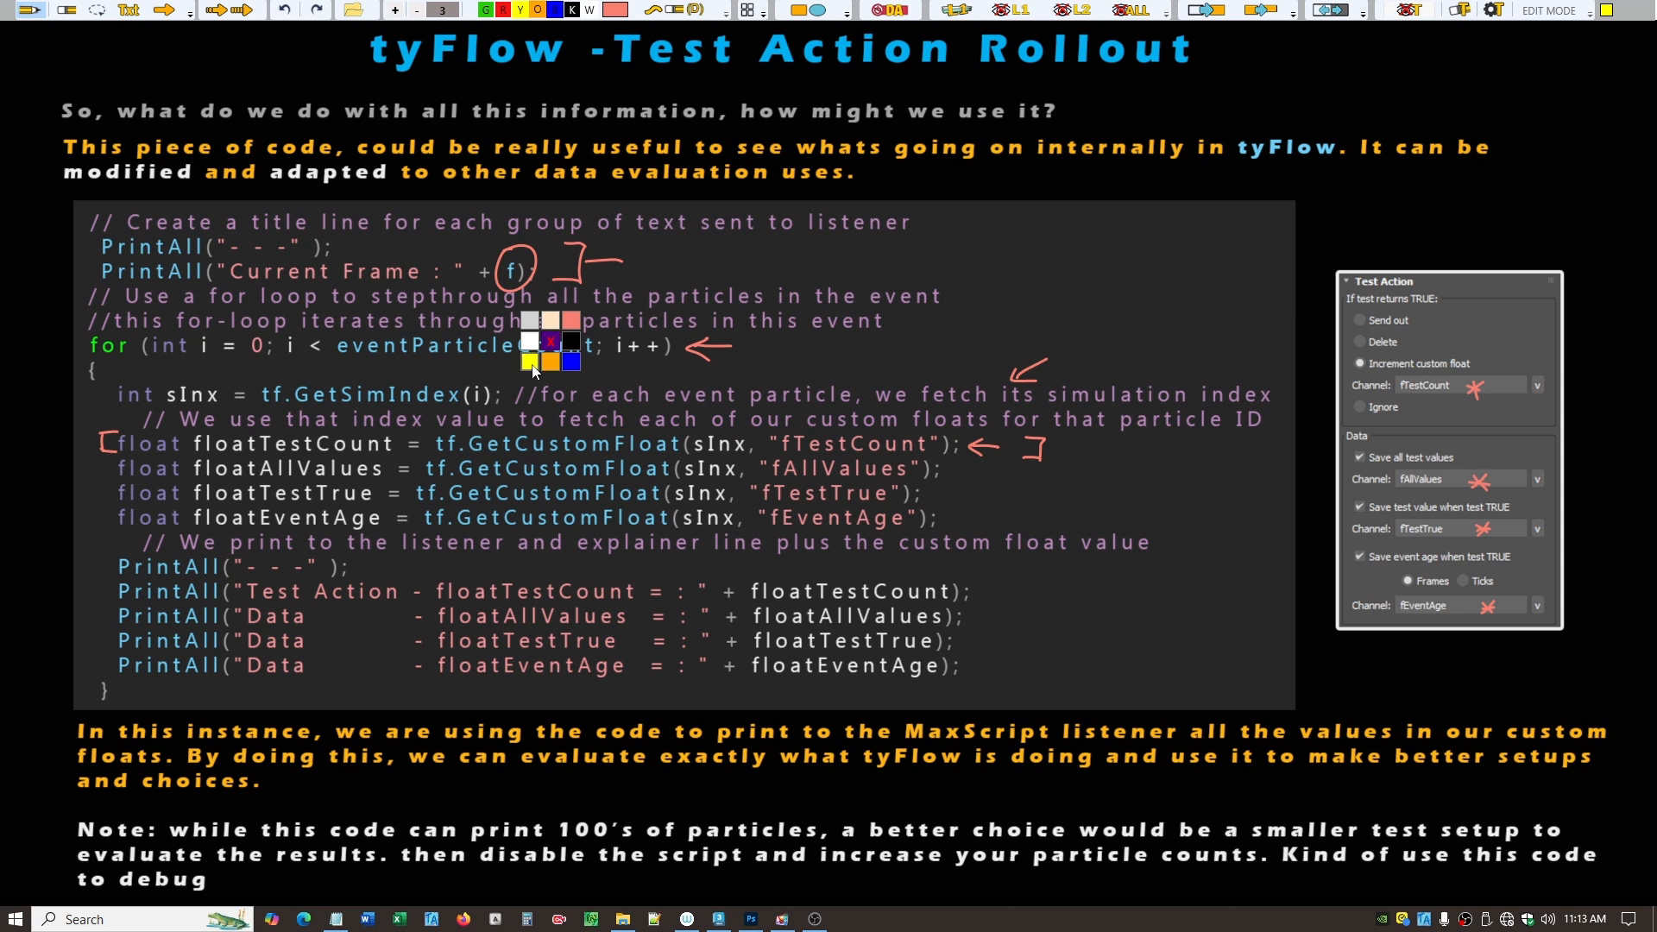
{"action": "left_click", "coordinate": [533, 364]}
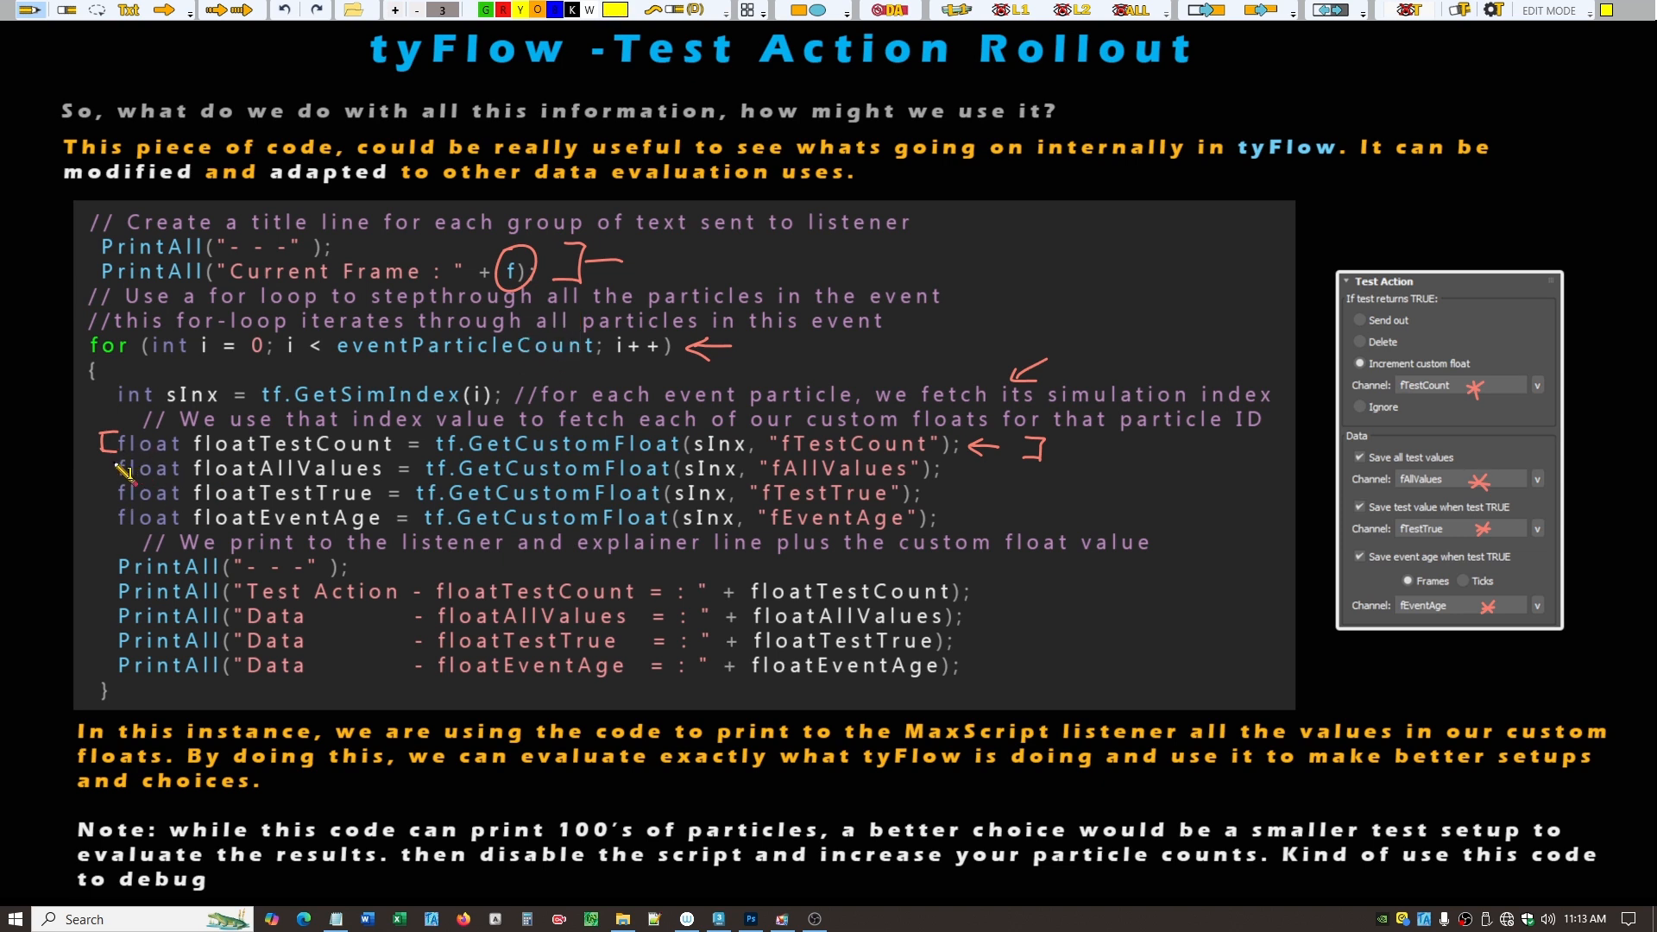
{"action": "left_click_drag", "start_coordinate": [108, 463], "coordinate": [188, 467]}
{"action": "left_click_drag", "start_coordinate": [197, 464], "coordinate": [395, 459]}
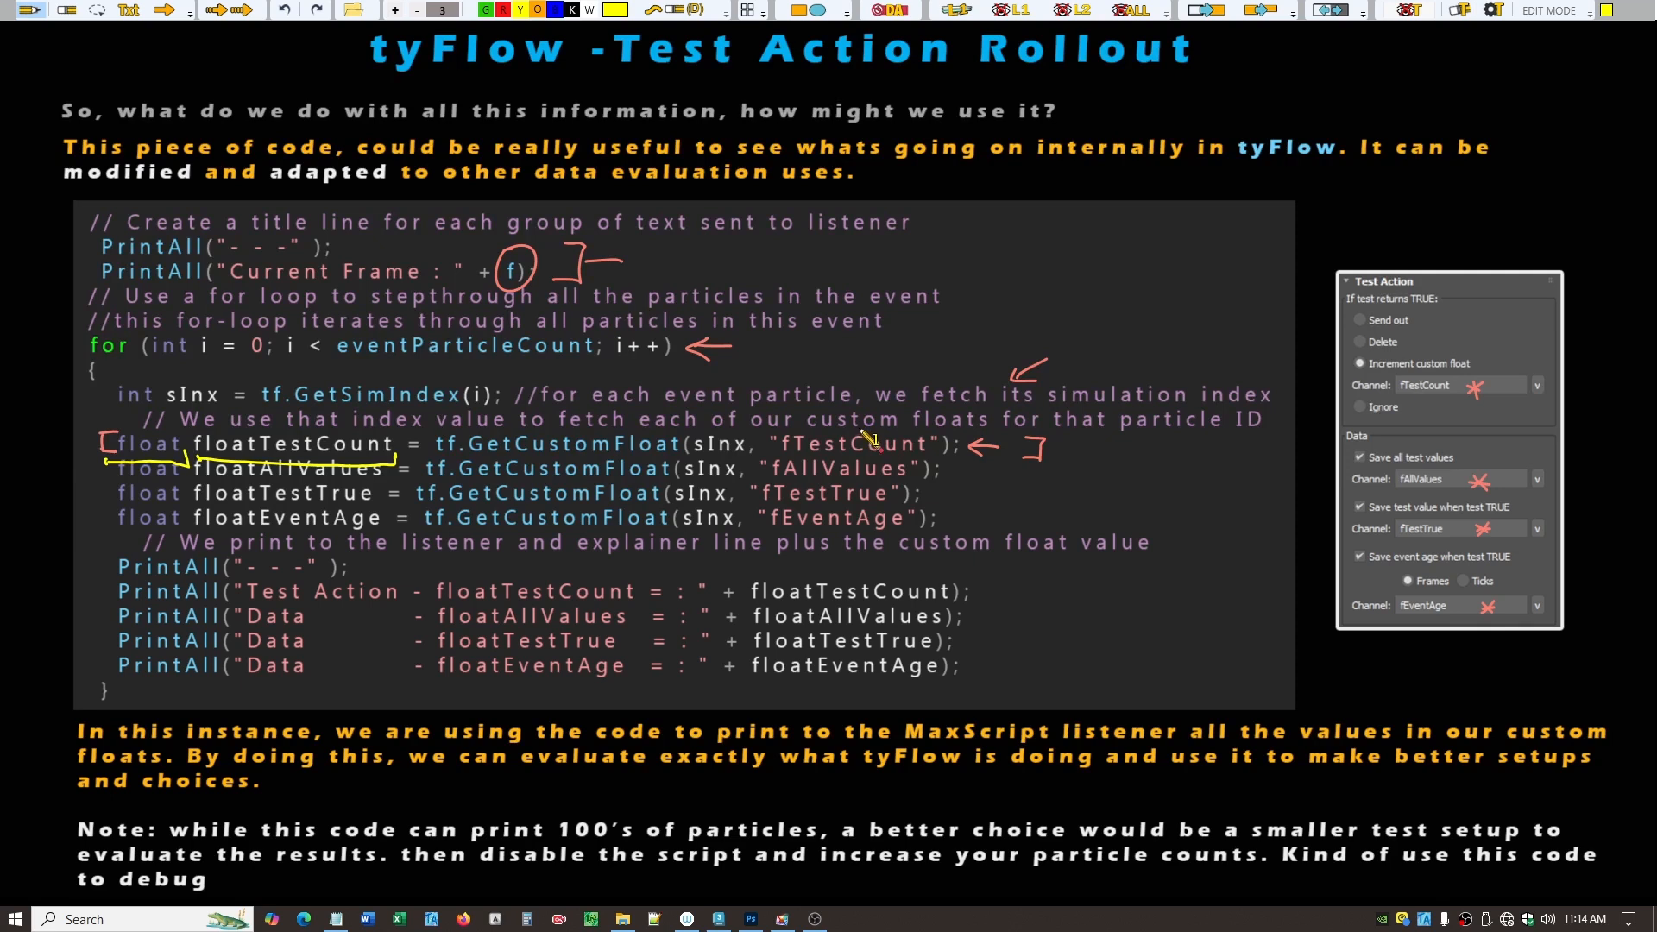
{"action": "mouse_move", "coordinate": [855, 428]}
{"action": "left_mouse_down"}
{"action": "mouse_move", "coordinate": [854, 397]}
{"action": "mouse_move", "coordinate": [306, 378]}
{"action": "mouse_move", "coordinate": [290, 416]}
{"action": "mouse_move", "coordinate": [315, 427]}
{"action": "left_mouse_up"}
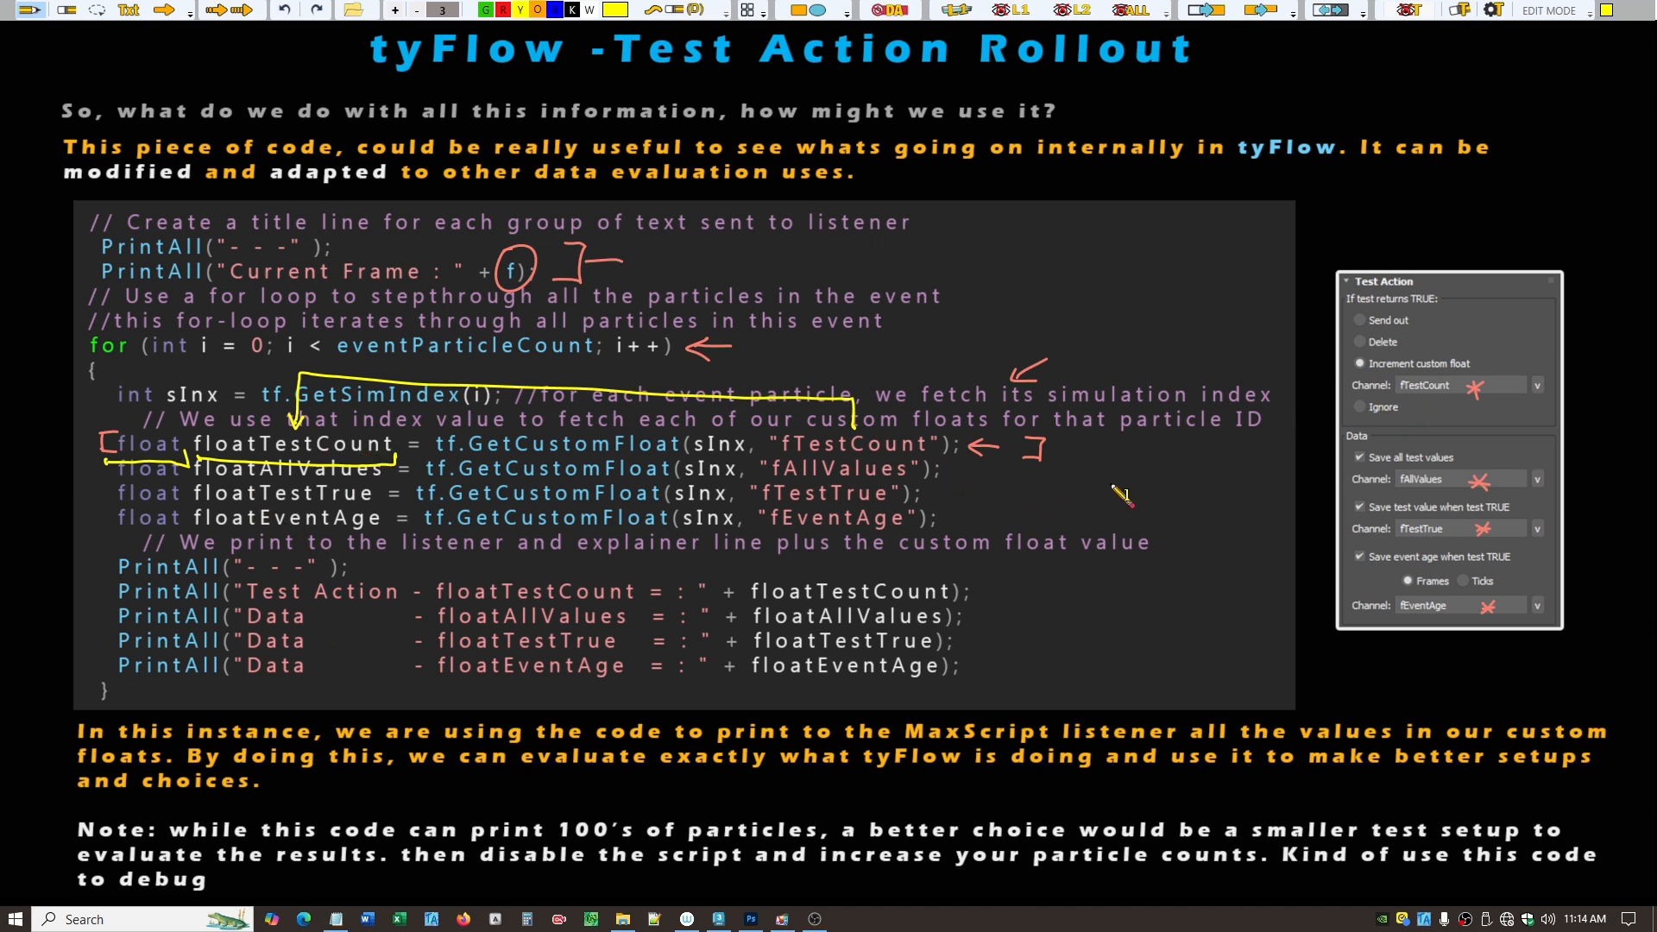
- Bracket the four custom float declarations and the four value-printing PrintAll lines in yellow
{"action": "mouse_move", "coordinate": [1101, 443]}
{"action": "left_mouse_down"}
{"action": "mouse_move", "coordinate": [1119, 483]}
{"action": "mouse_move", "coordinate": [1110, 521]}
{"action": "mouse_move", "coordinate": [1072, 526]}
{"action": "left_mouse_up"}
{"action": "mouse_move", "coordinate": [427, 439]}
{"action": "left_mouse_down"}
{"action": "mouse_move", "coordinate": [447, 449]}
{"action": "mouse_move", "coordinate": [440, 537]}
{"action": "mouse_move", "coordinate": [415, 536]}
{"action": "left_mouse_up"}
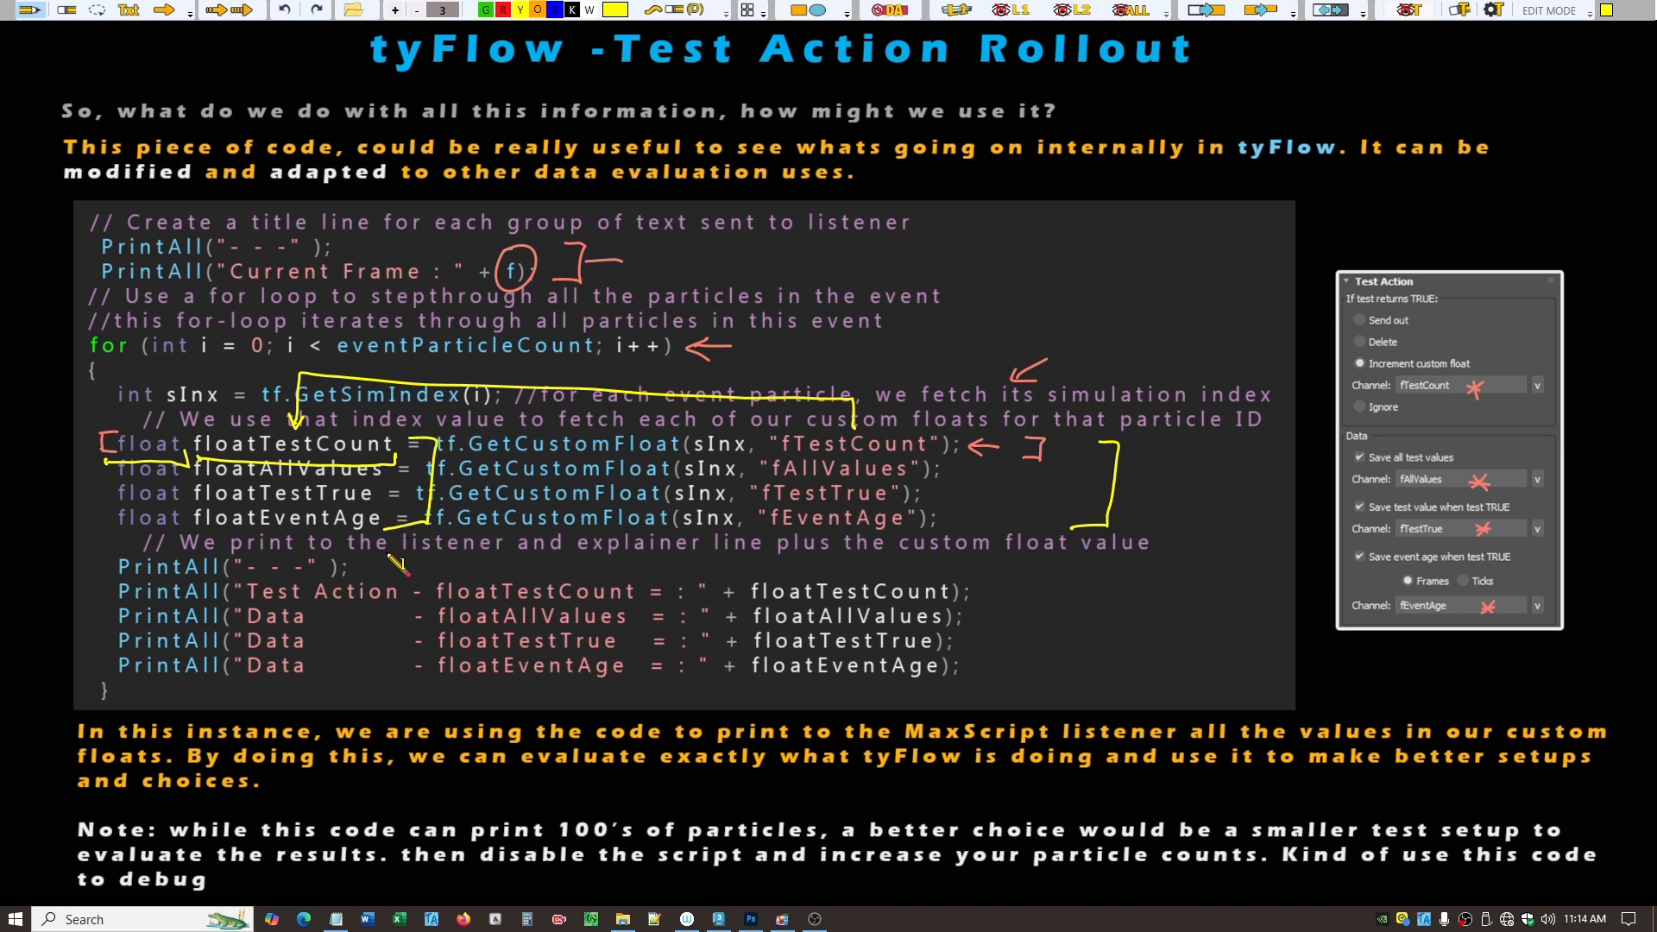
{"action": "mouse_move", "coordinate": [973, 576]}
{"action": "left_mouse_down"}
{"action": "mouse_move", "coordinate": [1023, 635]}
{"action": "mouse_move", "coordinate": [943, 691]}
{"action": "left_mouse_up"}
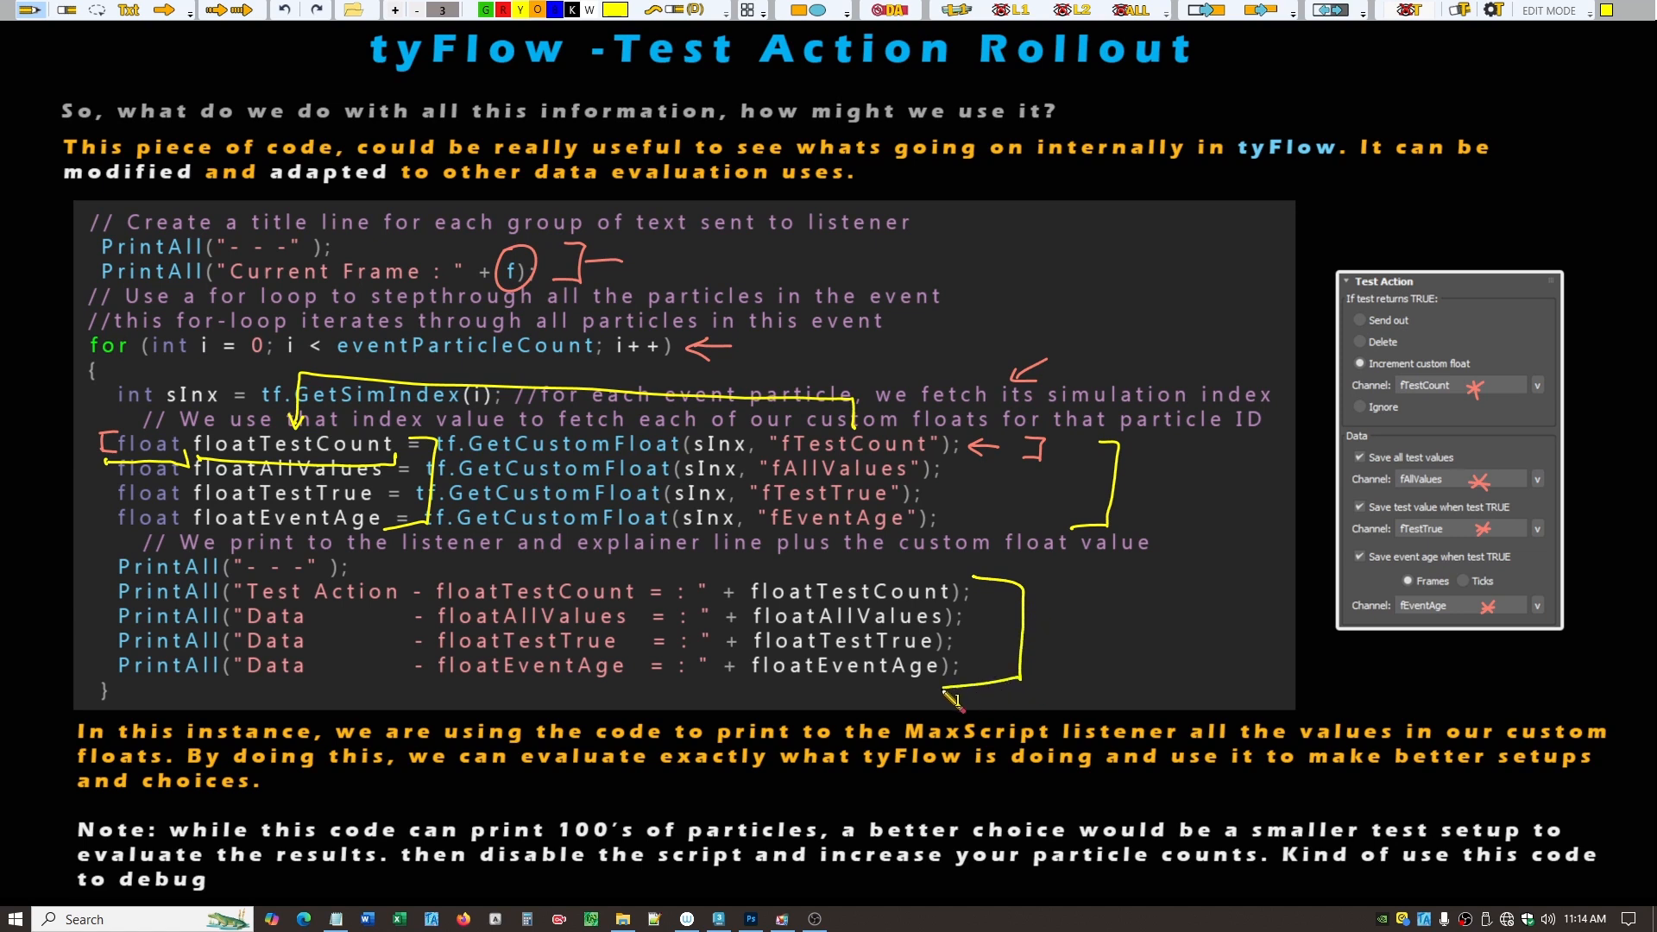
{"action": "left_click_drag", "start_coordinate": [1055, 631], "coordinate": [1024, 631]}
{"action": "left_click", "coordinate": [676, 10]}
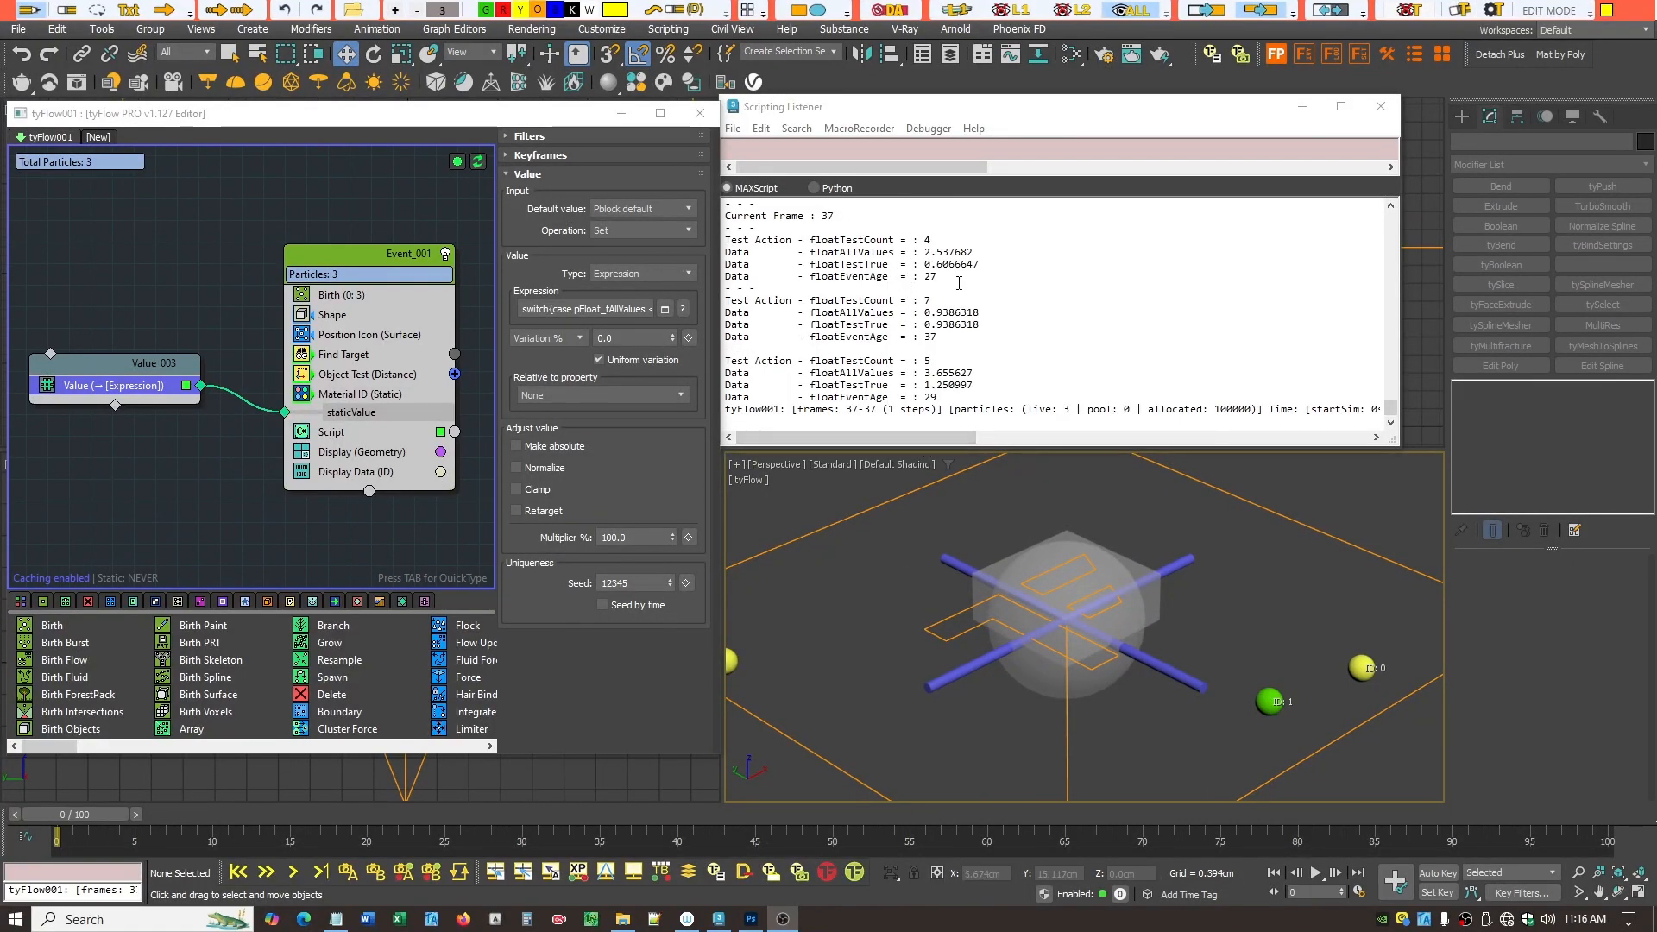
- Reset the tyFlow simulation and review the Script operator's code in an enlarged script editor window
{"action": "left_click", "coordinate": [480, 162]}
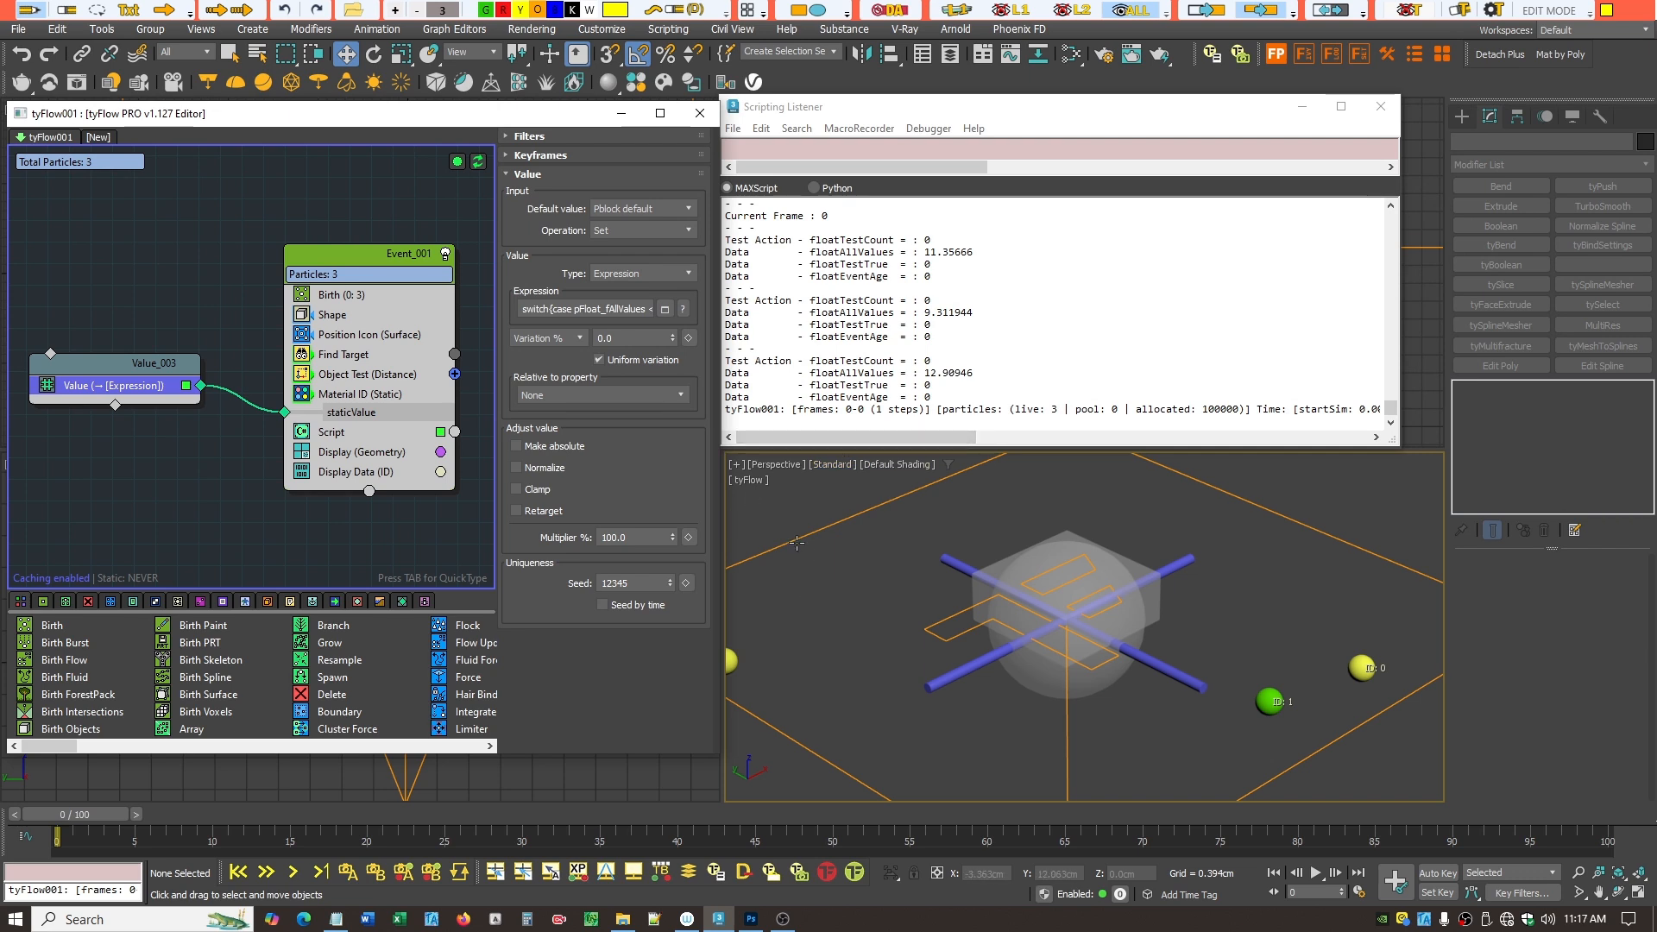
{"action": "left_click", "coordinate": [331, 432]}
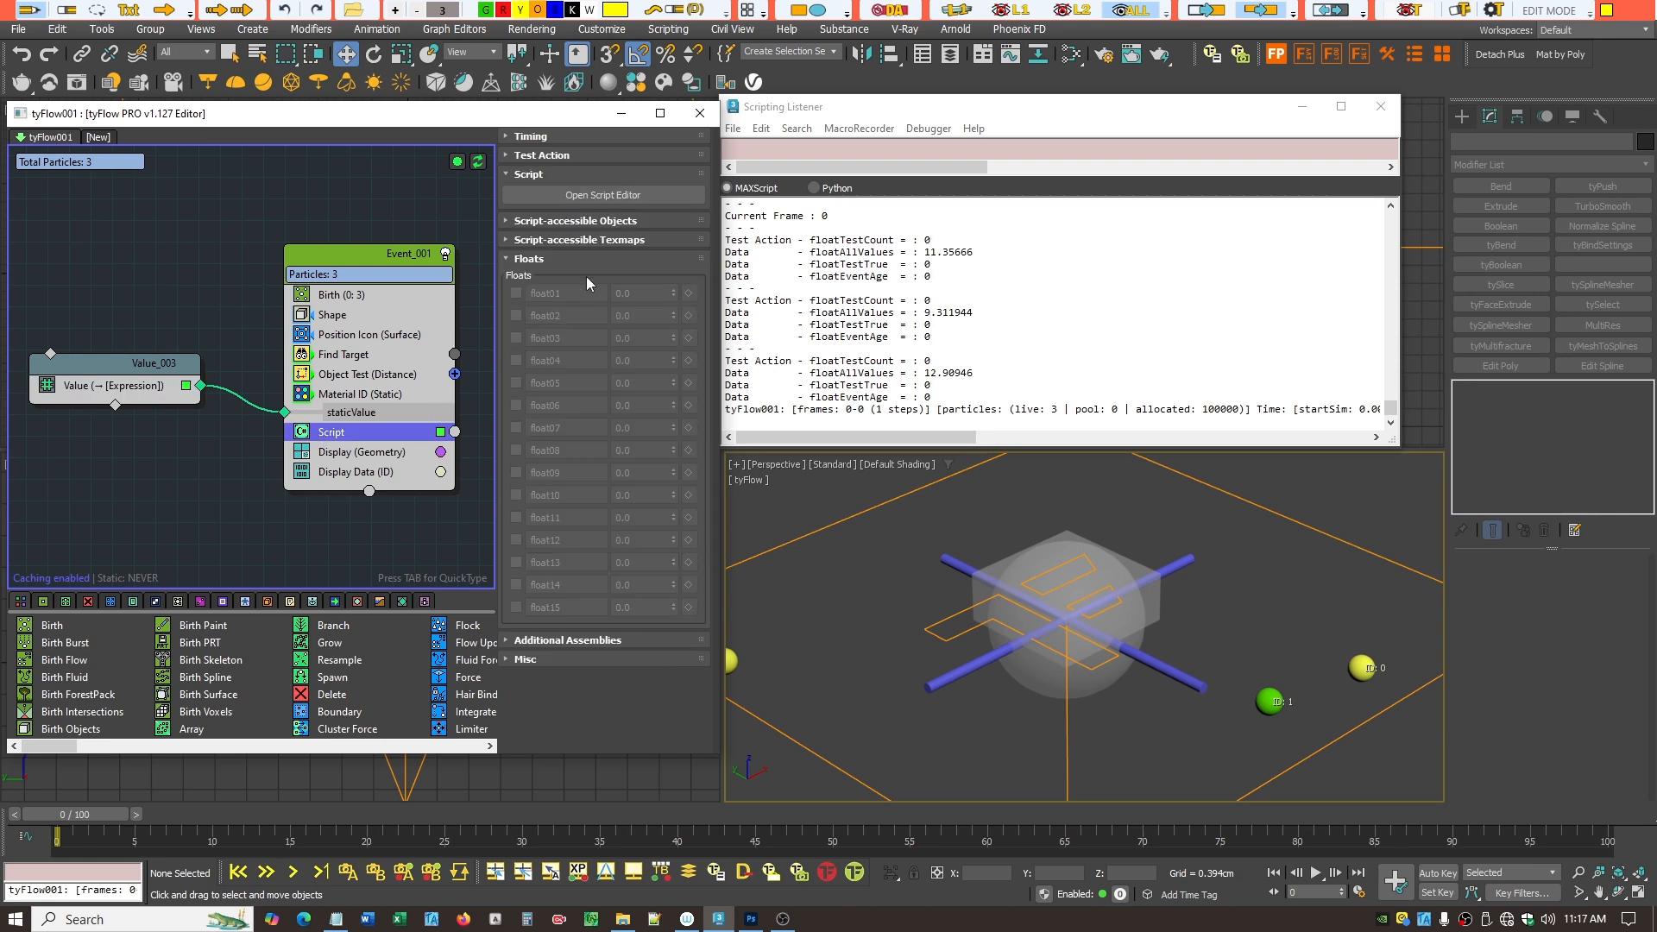
{"action": "left_click", "coordinate": [597, 193]}
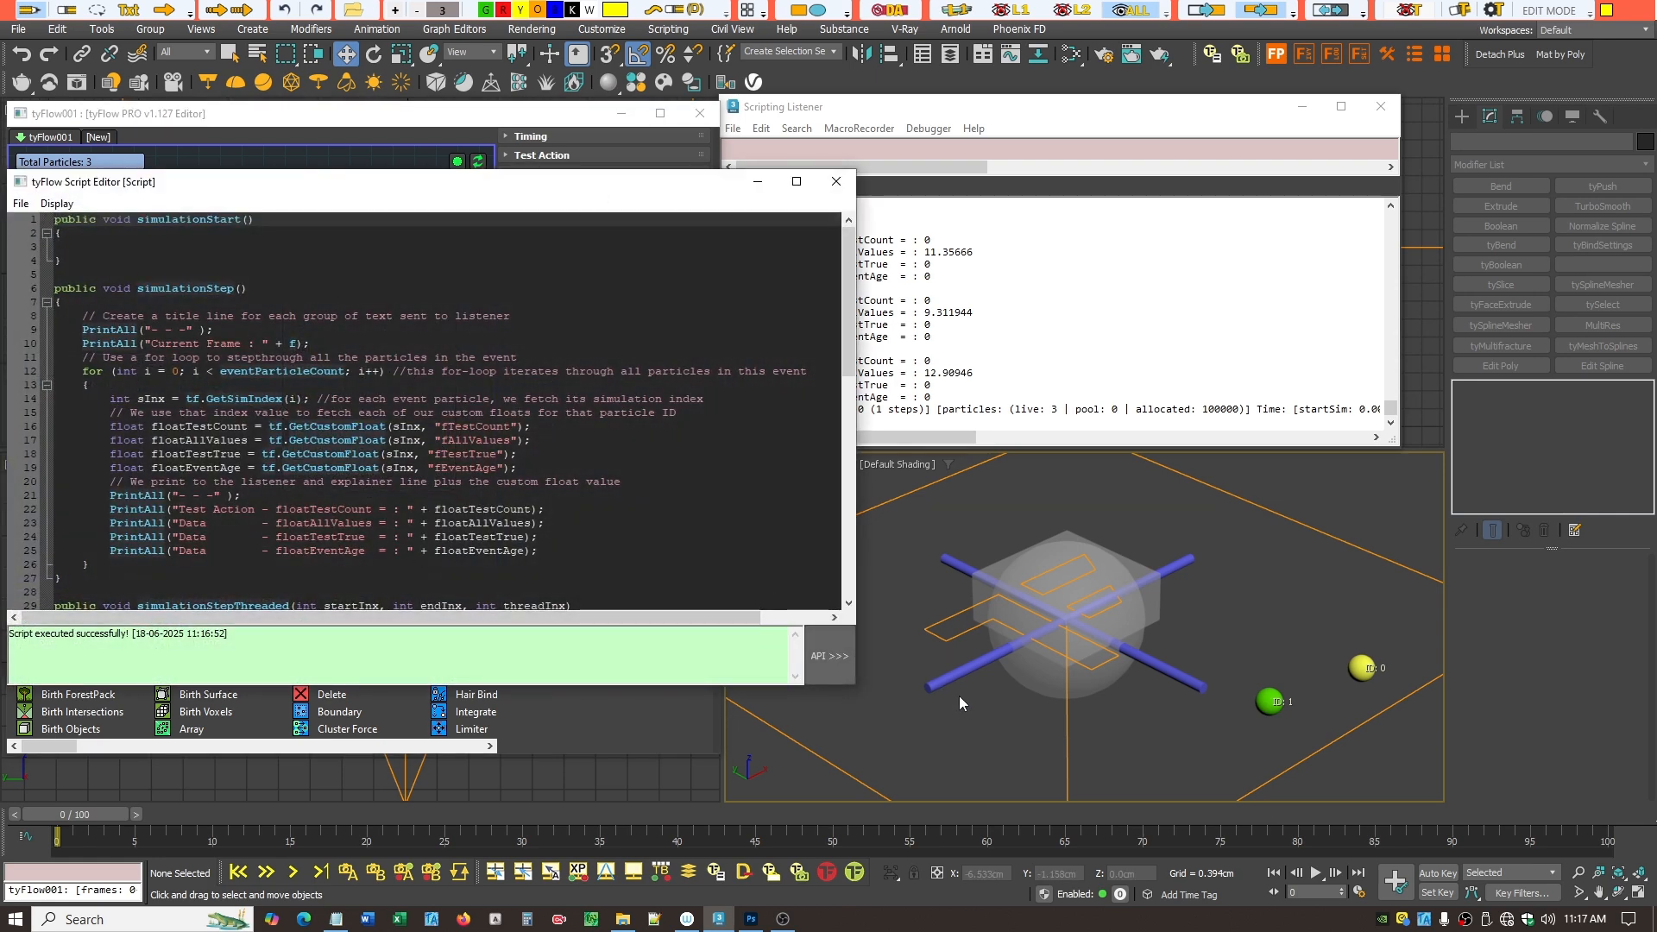
{"action": "left_click_drag", "start_coordinate": [855, 686], "coordinate": [981, 730]}
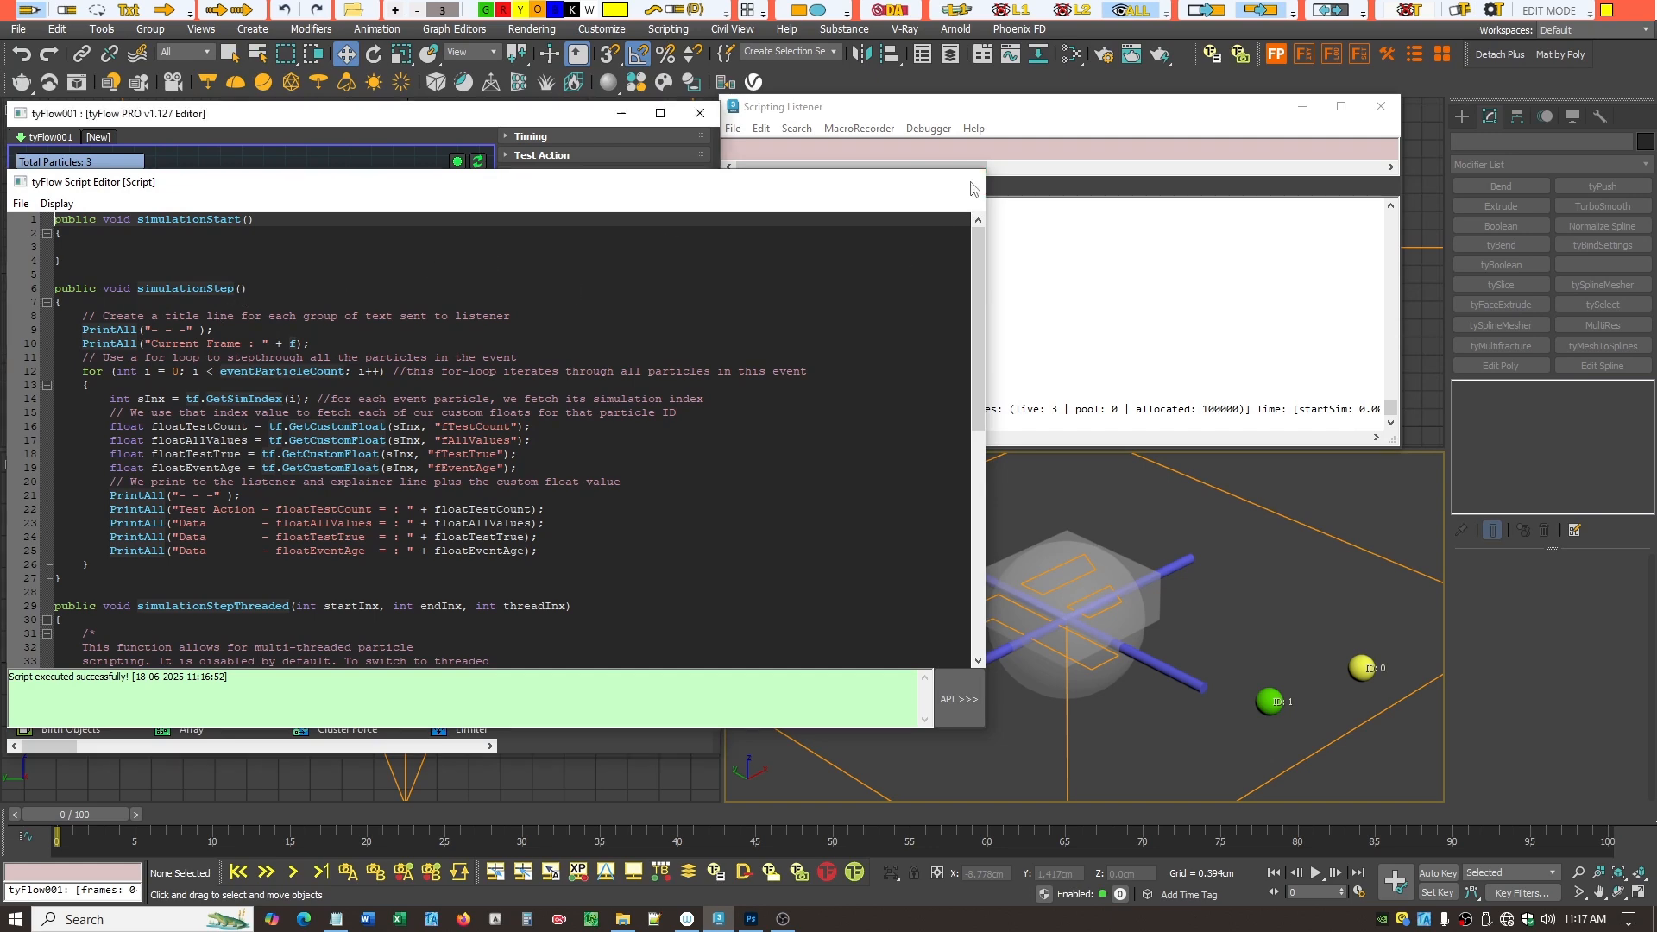
{"action": "left_click", "coordinate": [966, 181]}
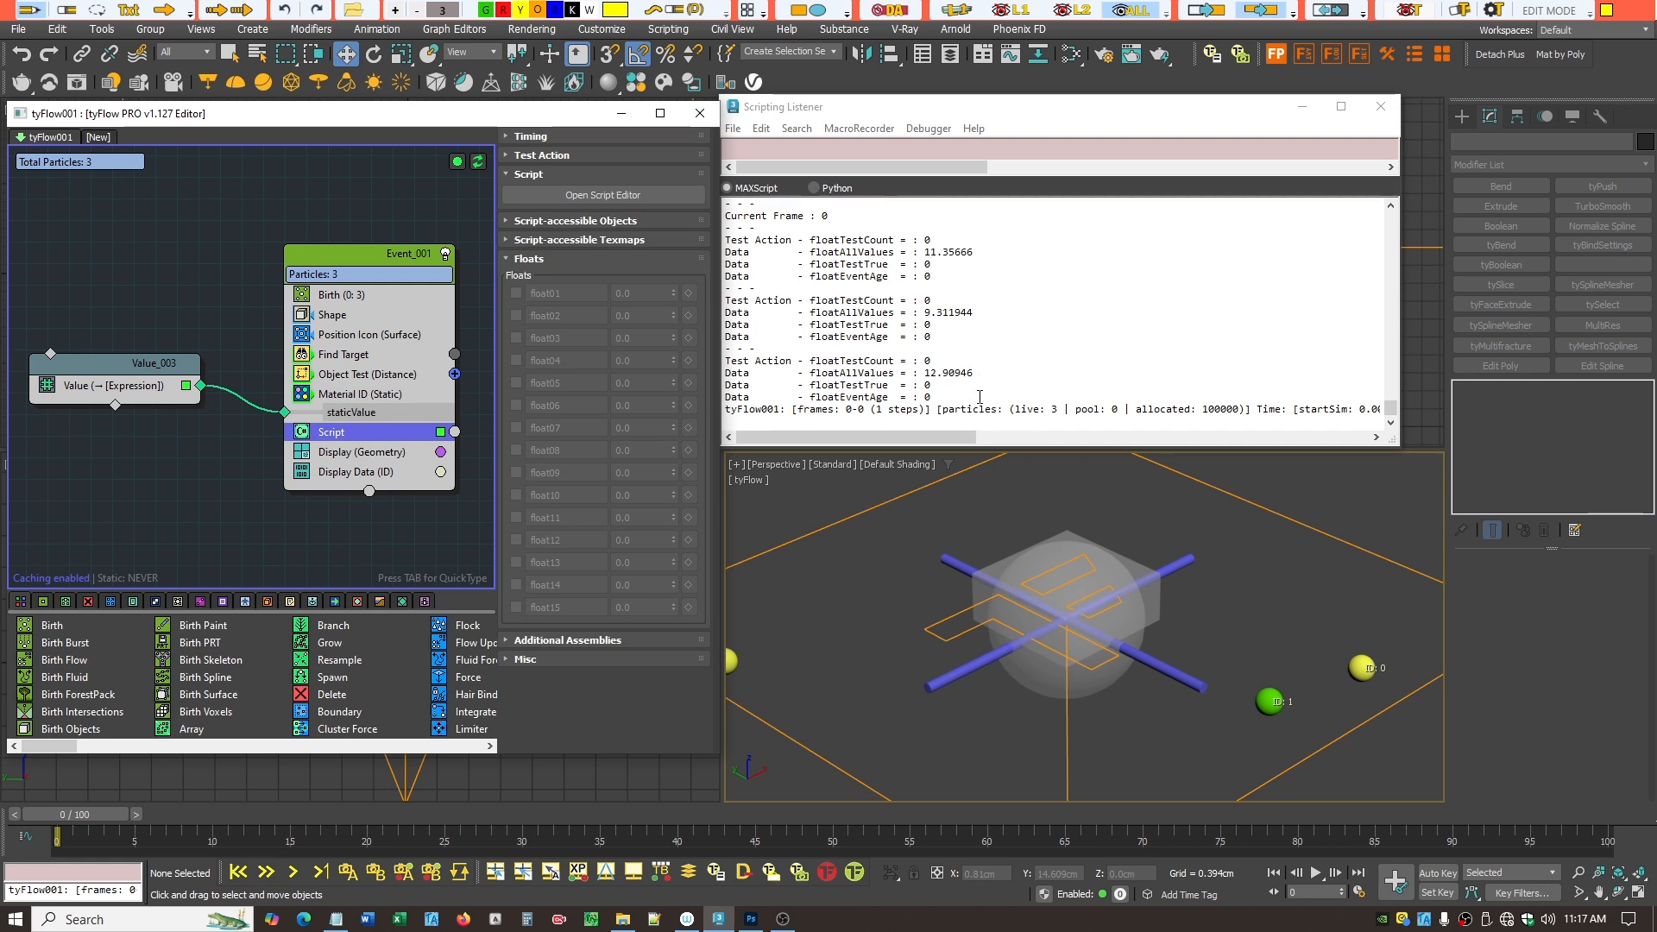
- Compare the settings of the Find Target and Object Test operators in Event_001
{"action": "left_click", "coordinate": [345, 355]}
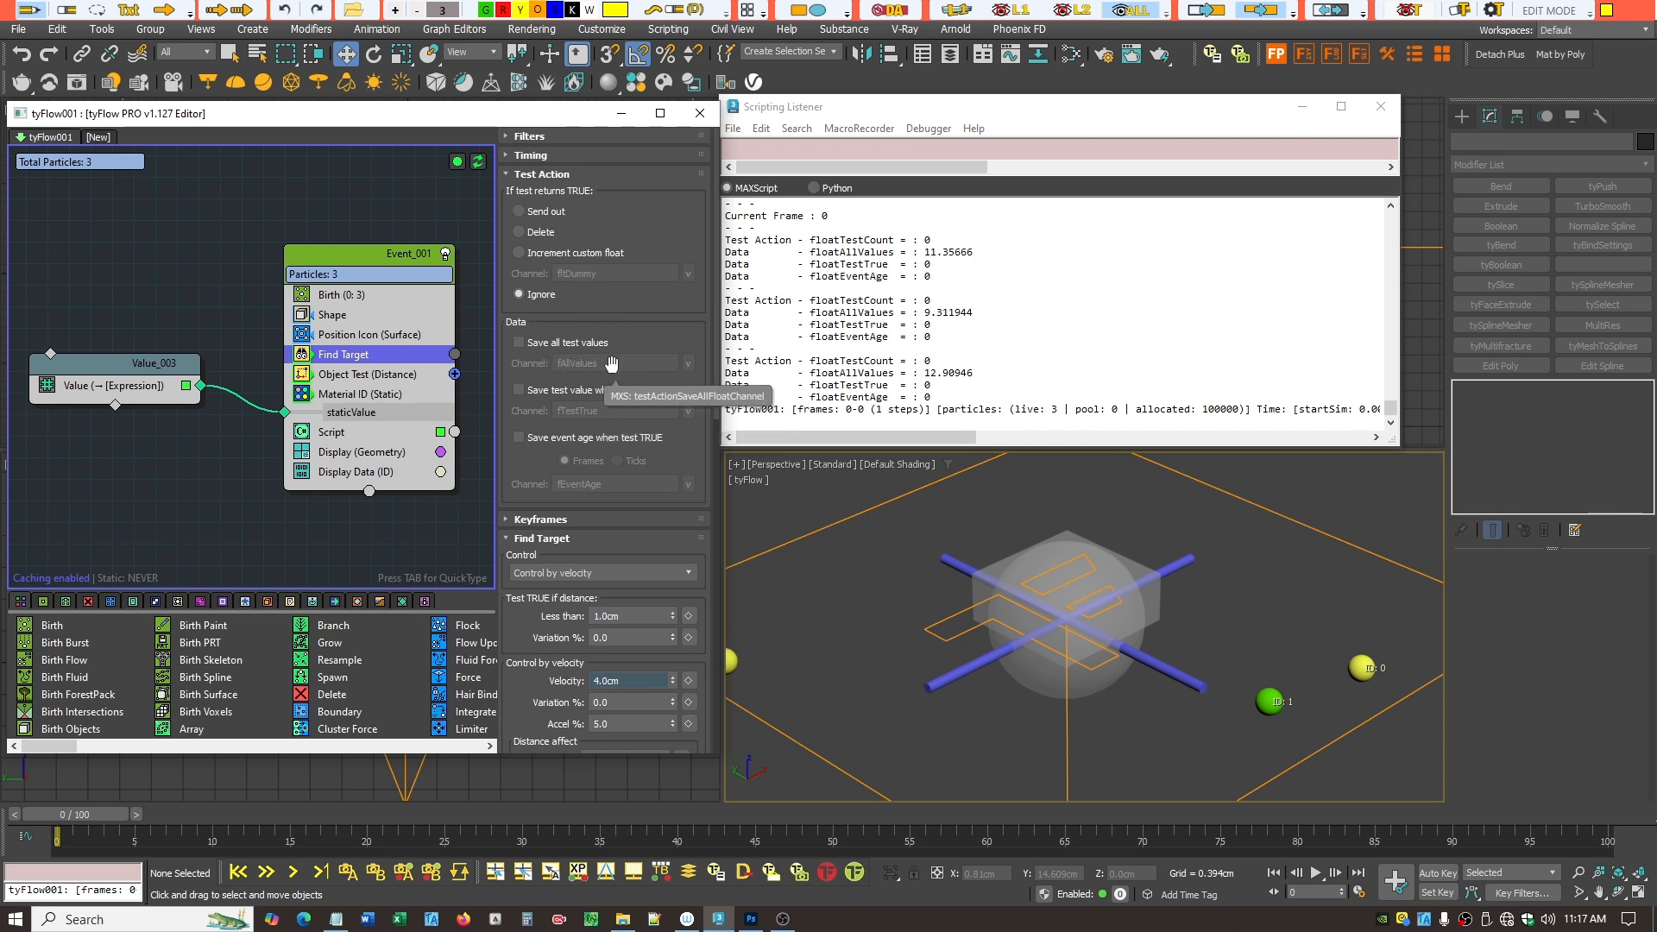
{"action": "left_click", "coordinate": [371, 379]}
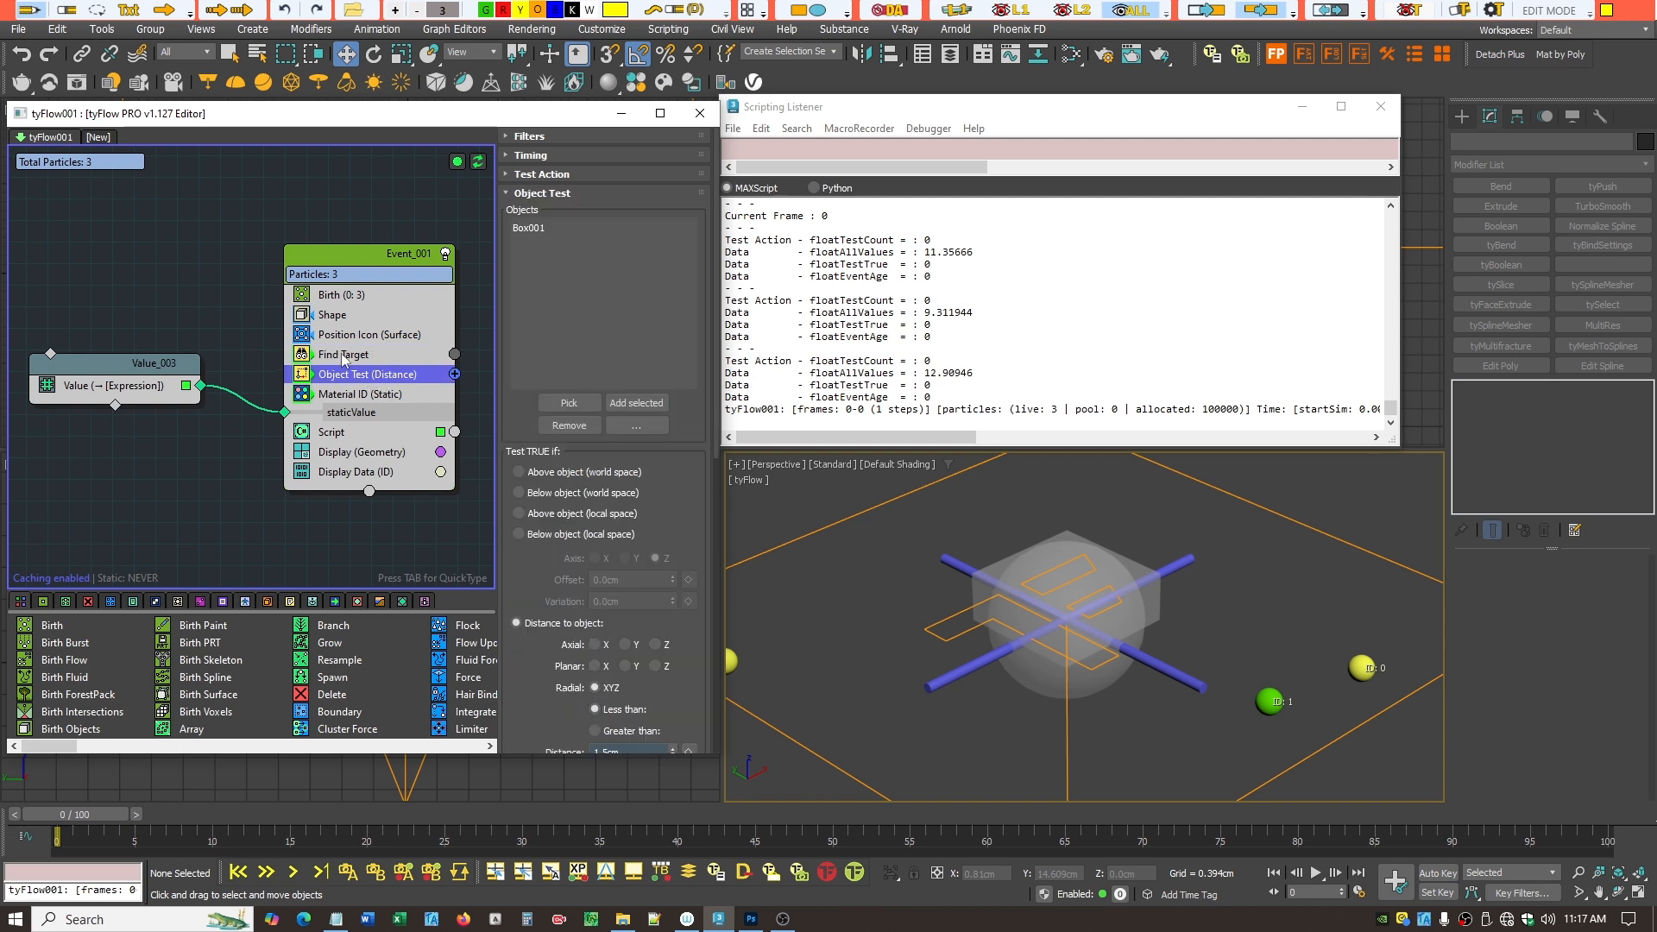
{"action": "left_click", "coordinate": [342, 357]}
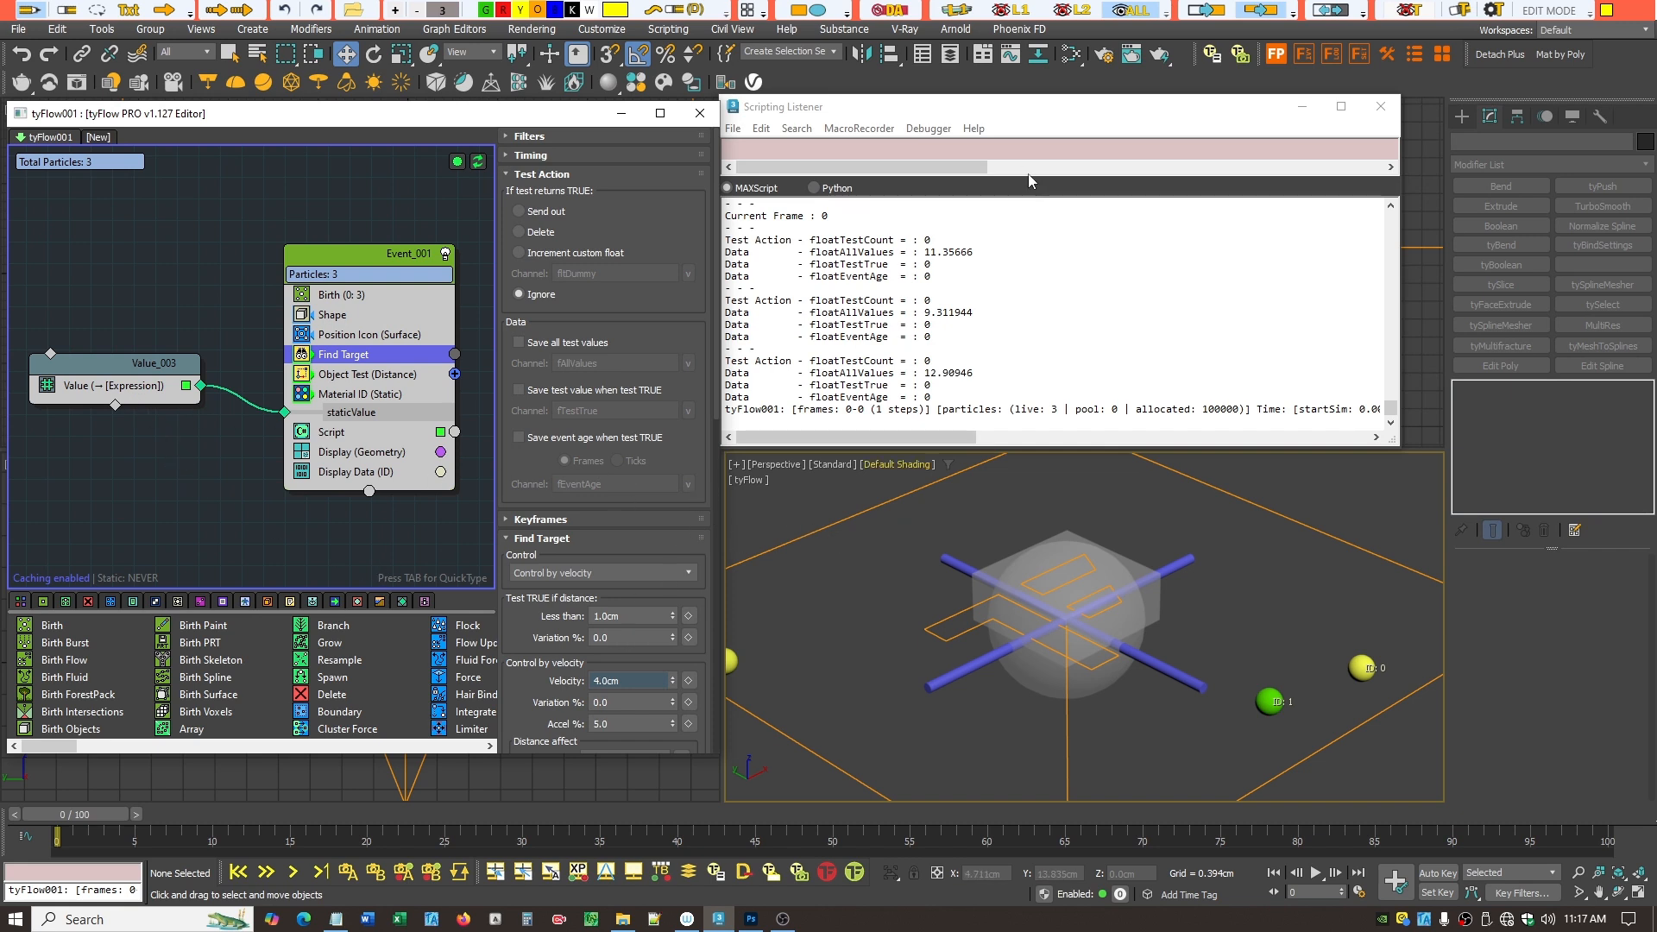
- Advance the animation one frame at a time to frame 4 and highlight the second particle's floatAllValues line in the listener
{"action": "left_click", "coordinate": [135, 814]}
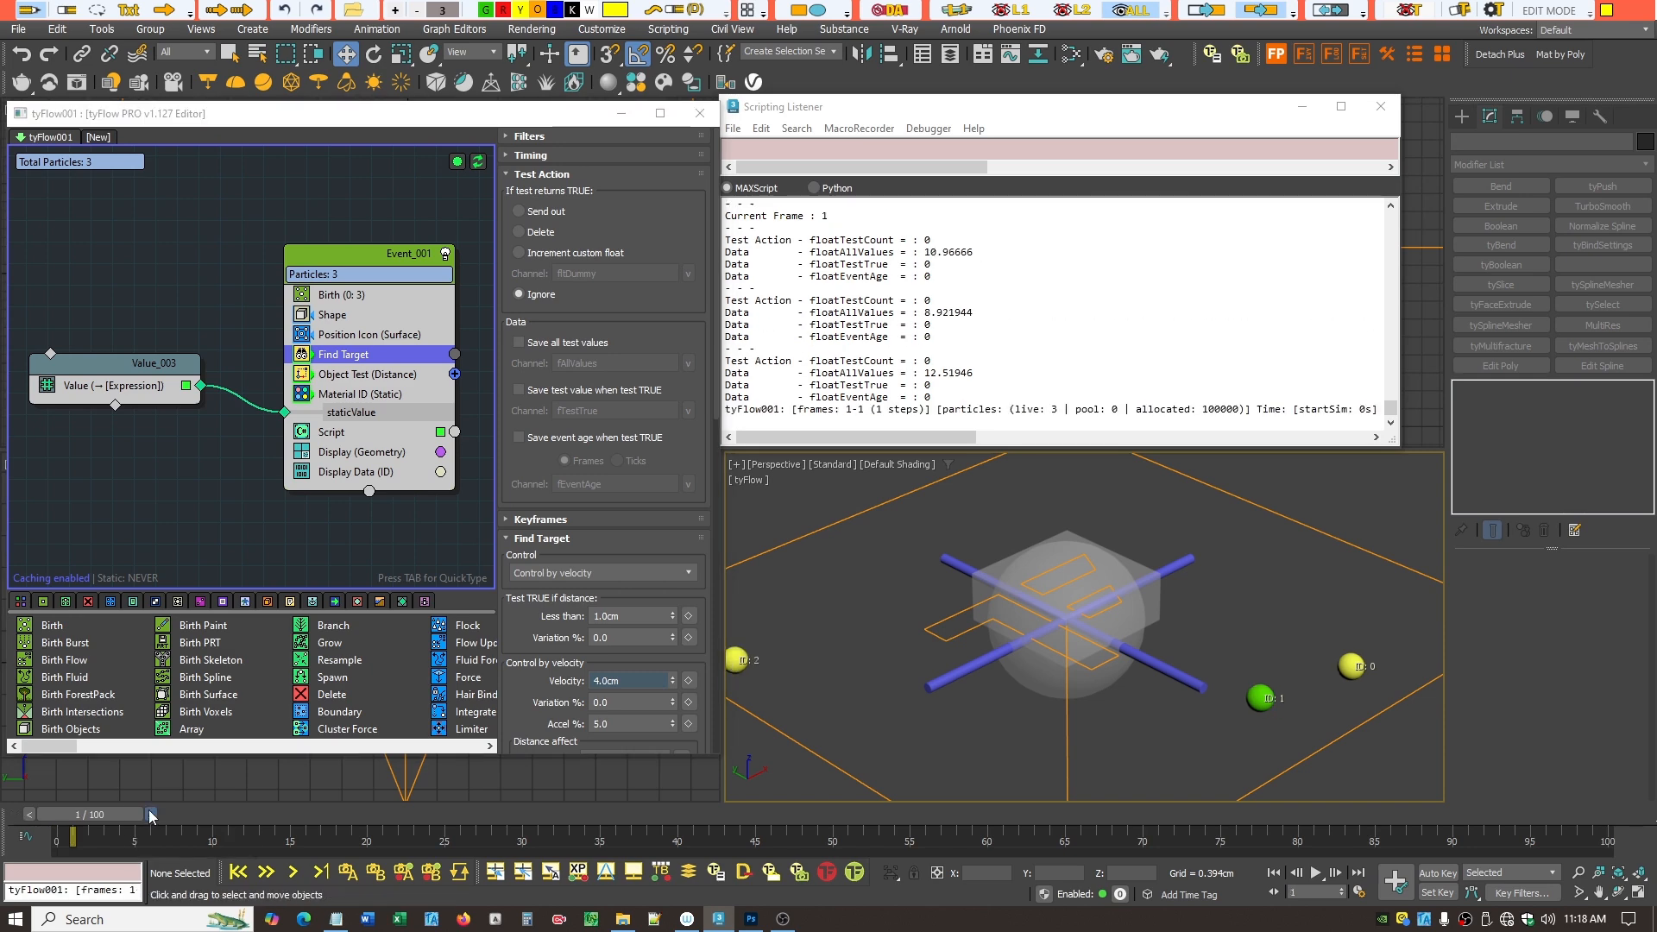
{"action": "left_click", "coordinate": [148, 811]}
{"action": "left_click", "coordinate": [164, 811]}
{"action": "left_click", "coordinate": [178, 810]}
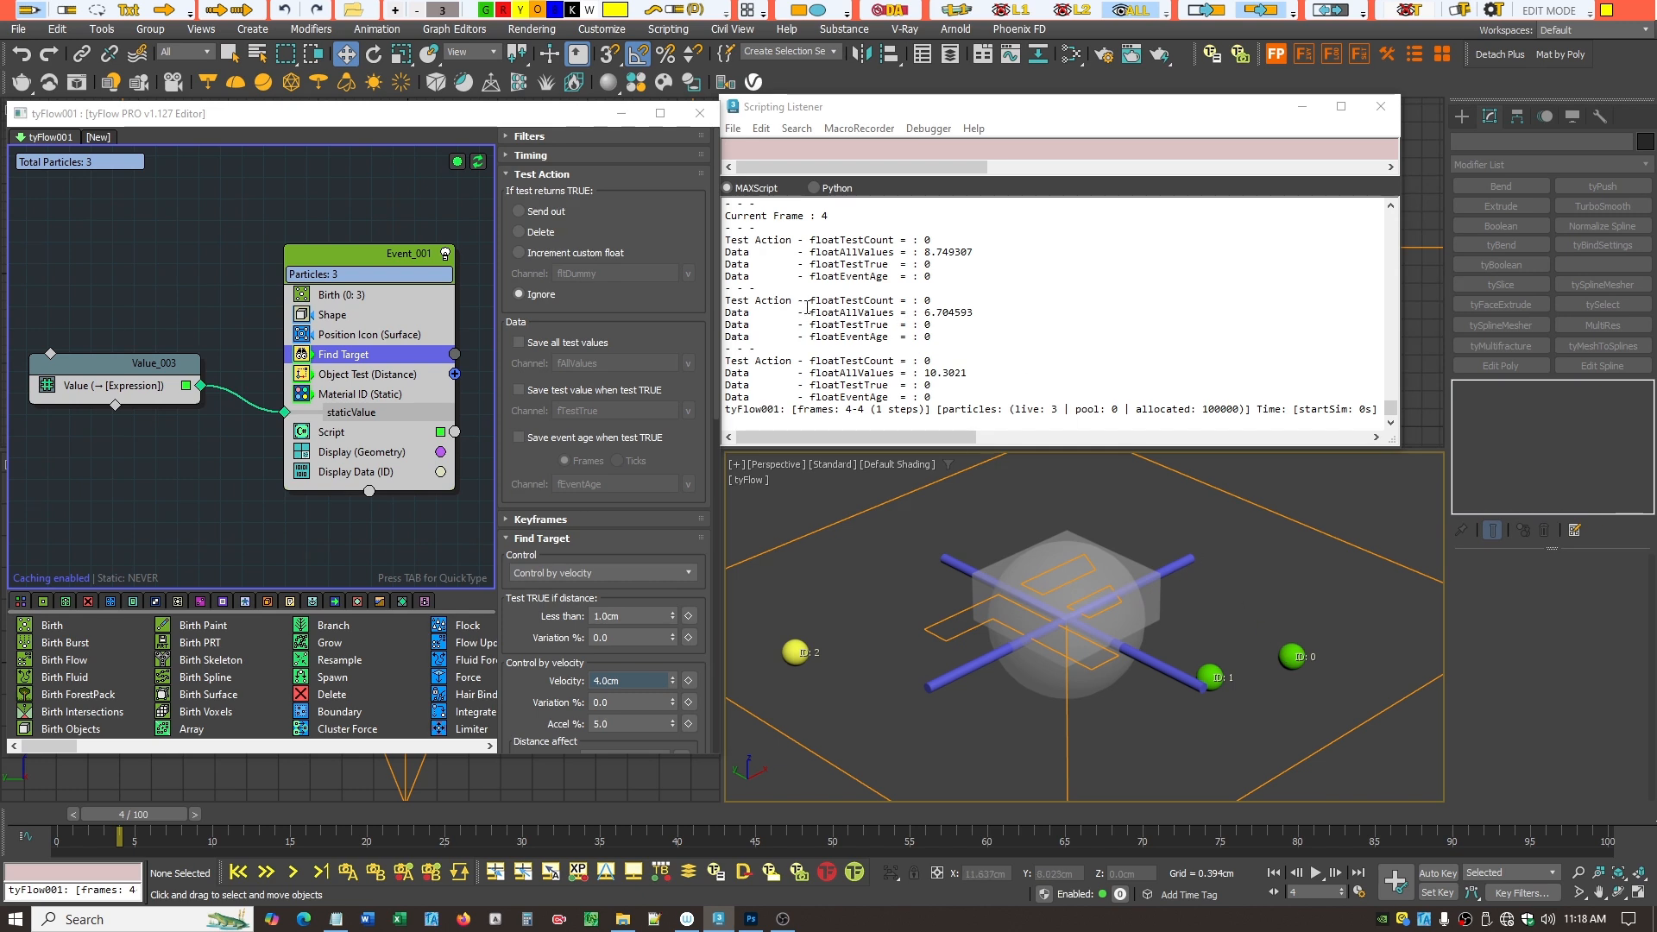
{"action": "mouse_move", "coordinate": [807, 302]}
{"action": "left_mouse_down"}
{"action": "mouse_move", "coordinate": [976, 313]}
{"action": "mouse_move", "coordinate": [811, 313]}
{"action": "left_mouse_up"}
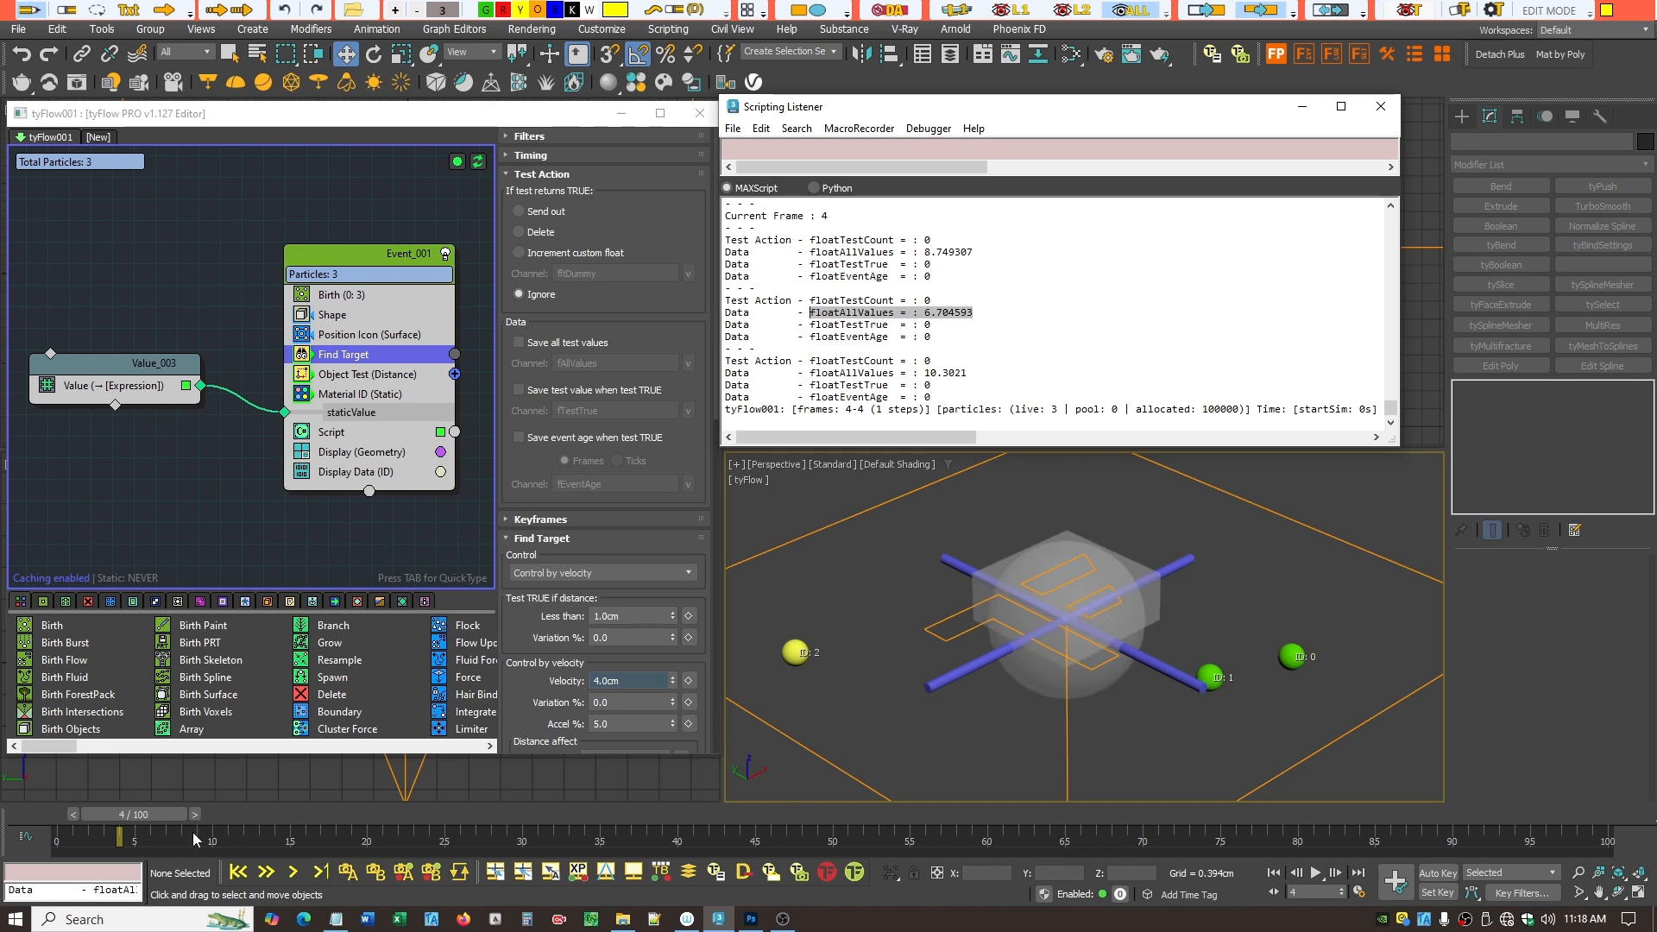
- Scrub back to frame 1 and forward to frame 9, then highlight the second particle's floatTestCount and floatTestTrue lines
{"action": "left_click_drag", "start_coordinate": [175, 816], "coordinate": [128, 817]}
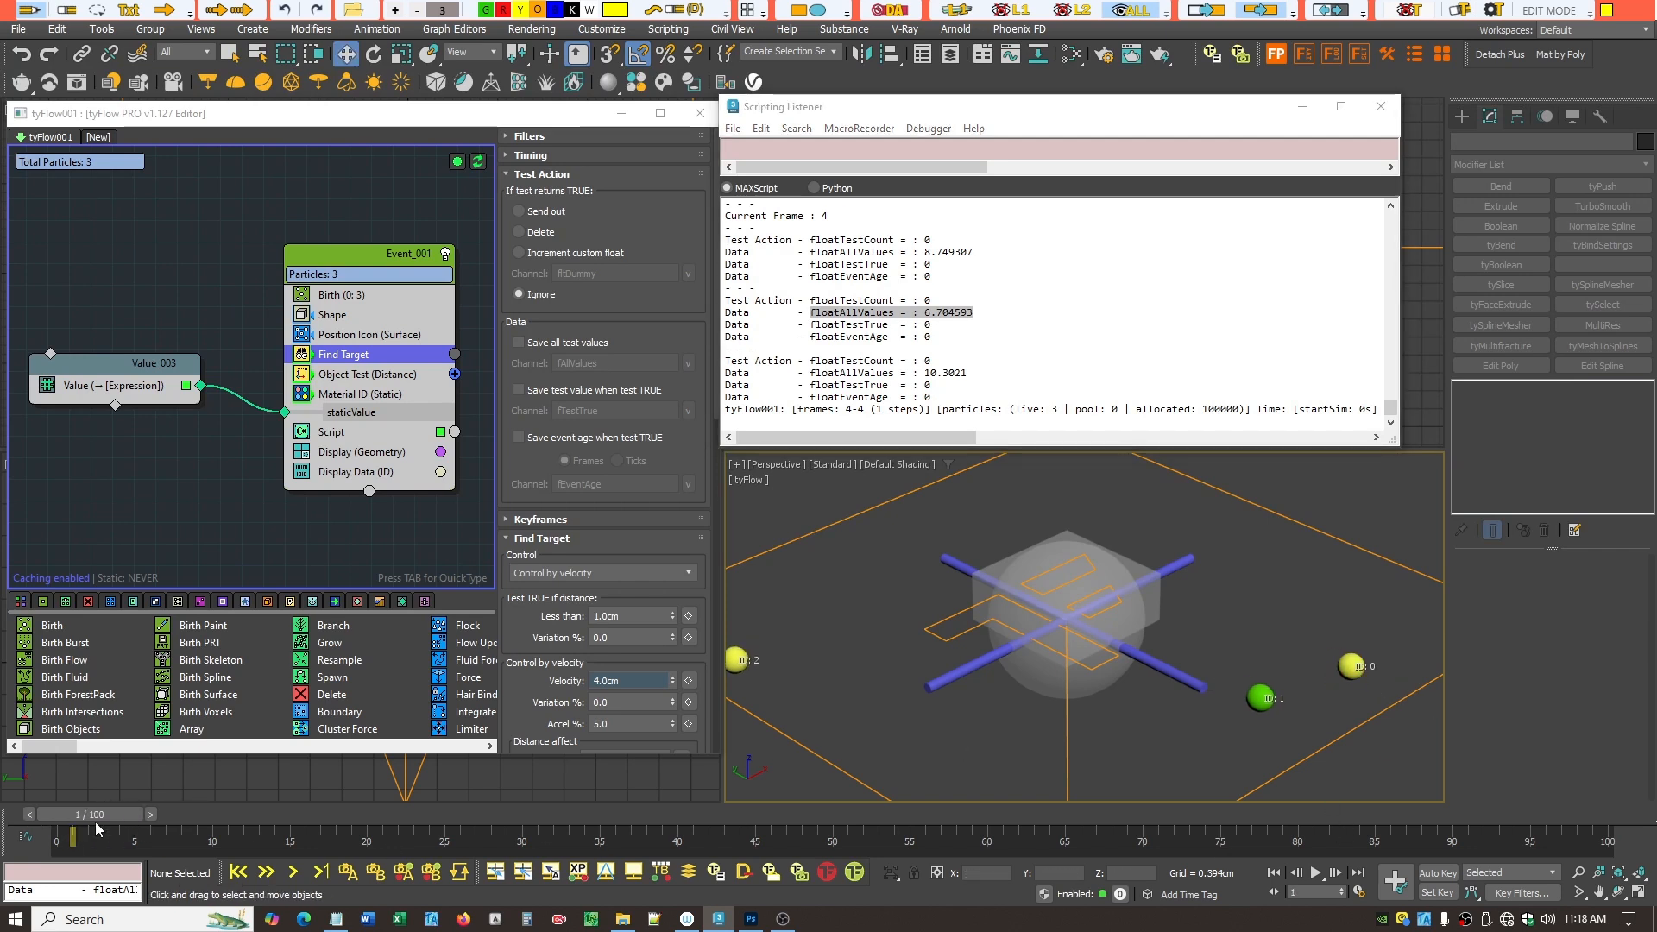
{"action": "left_click_drag", "start_coordinate": [113, 819], "coordinate": [230, 840]}
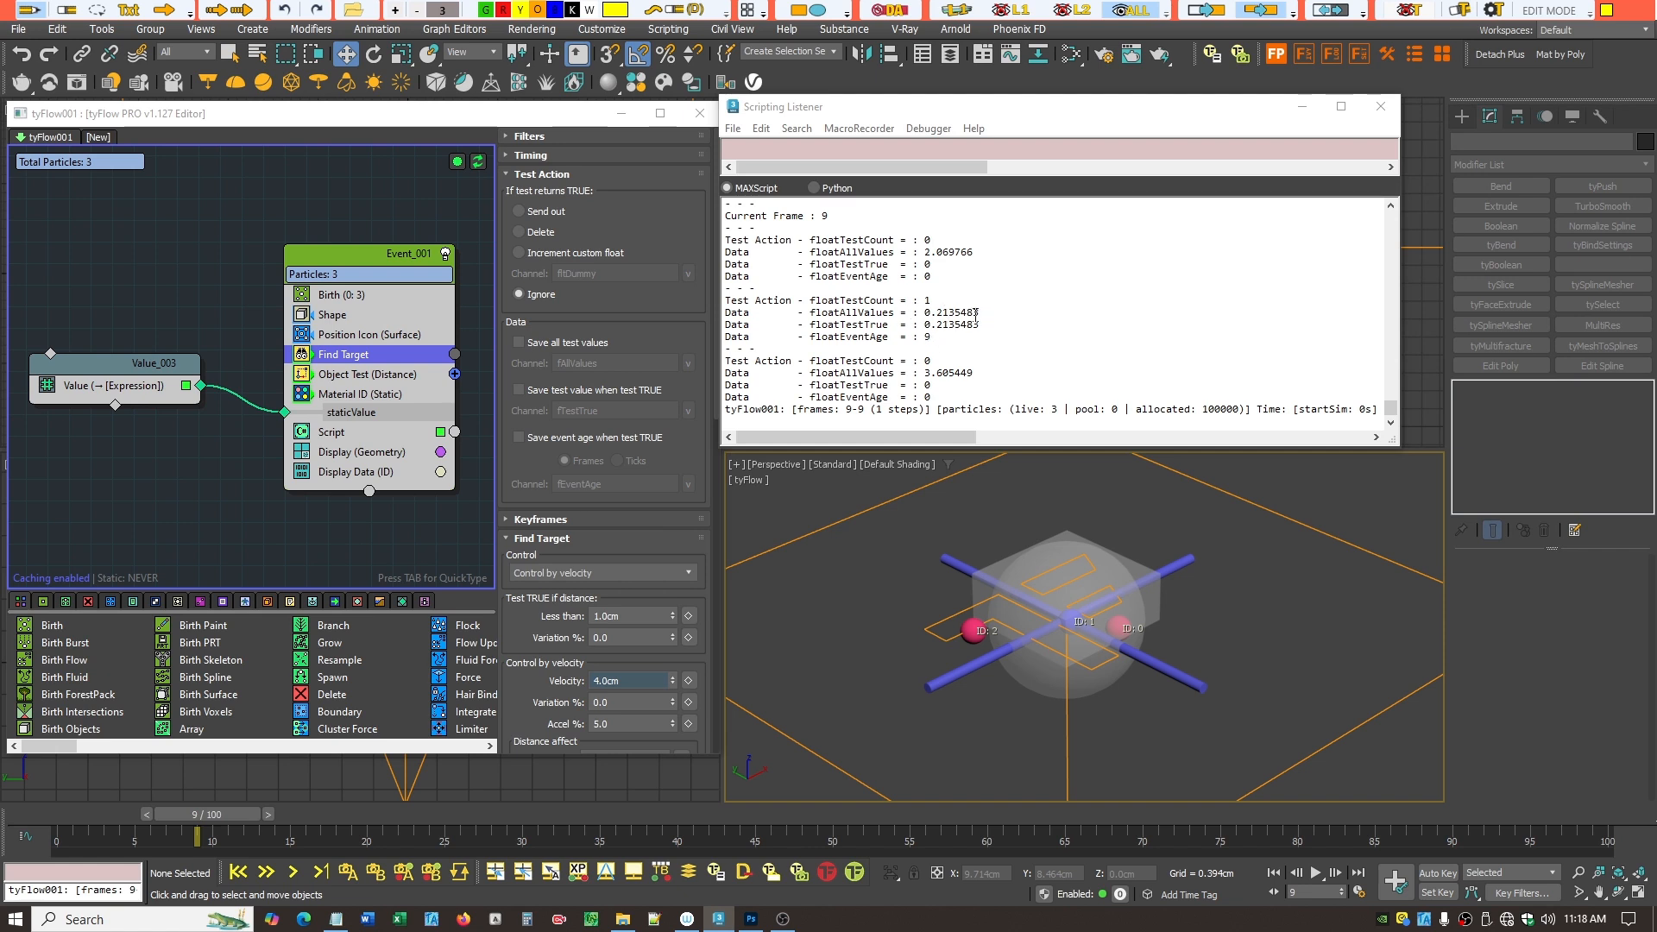
{"action": "left_click_drag", "start_coordinate": [942, 302], "coordinate": [941, 294]}
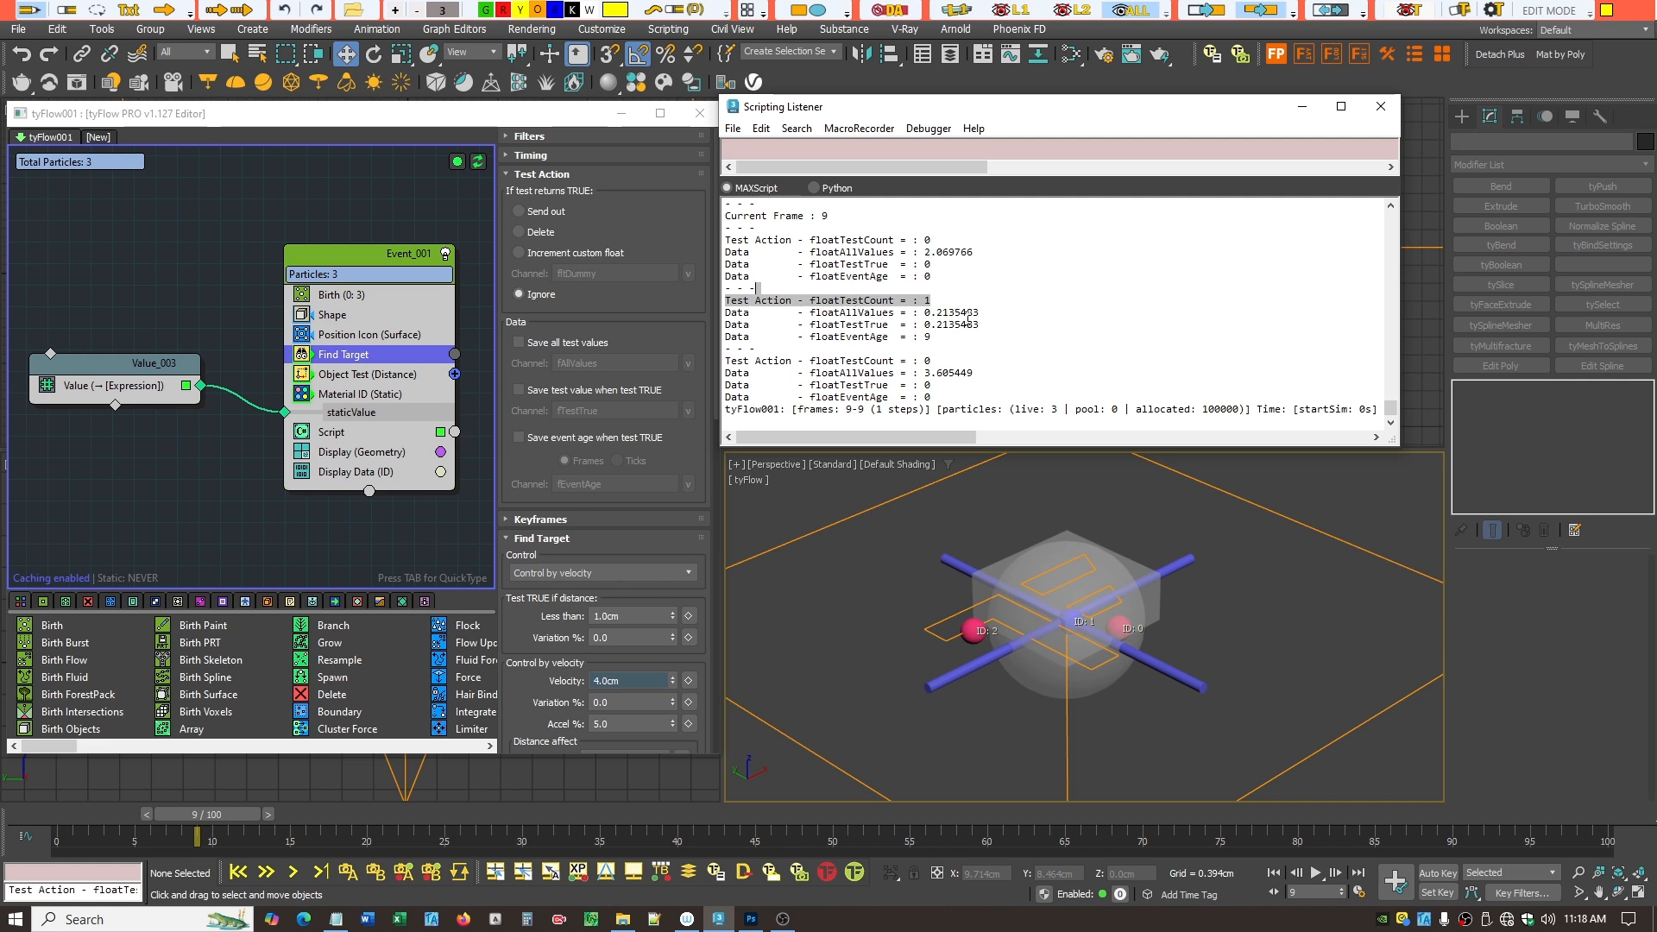
{"action": "left_click_drag", "start_coordinate": [982, 324], "coordinate": [809, 331]}
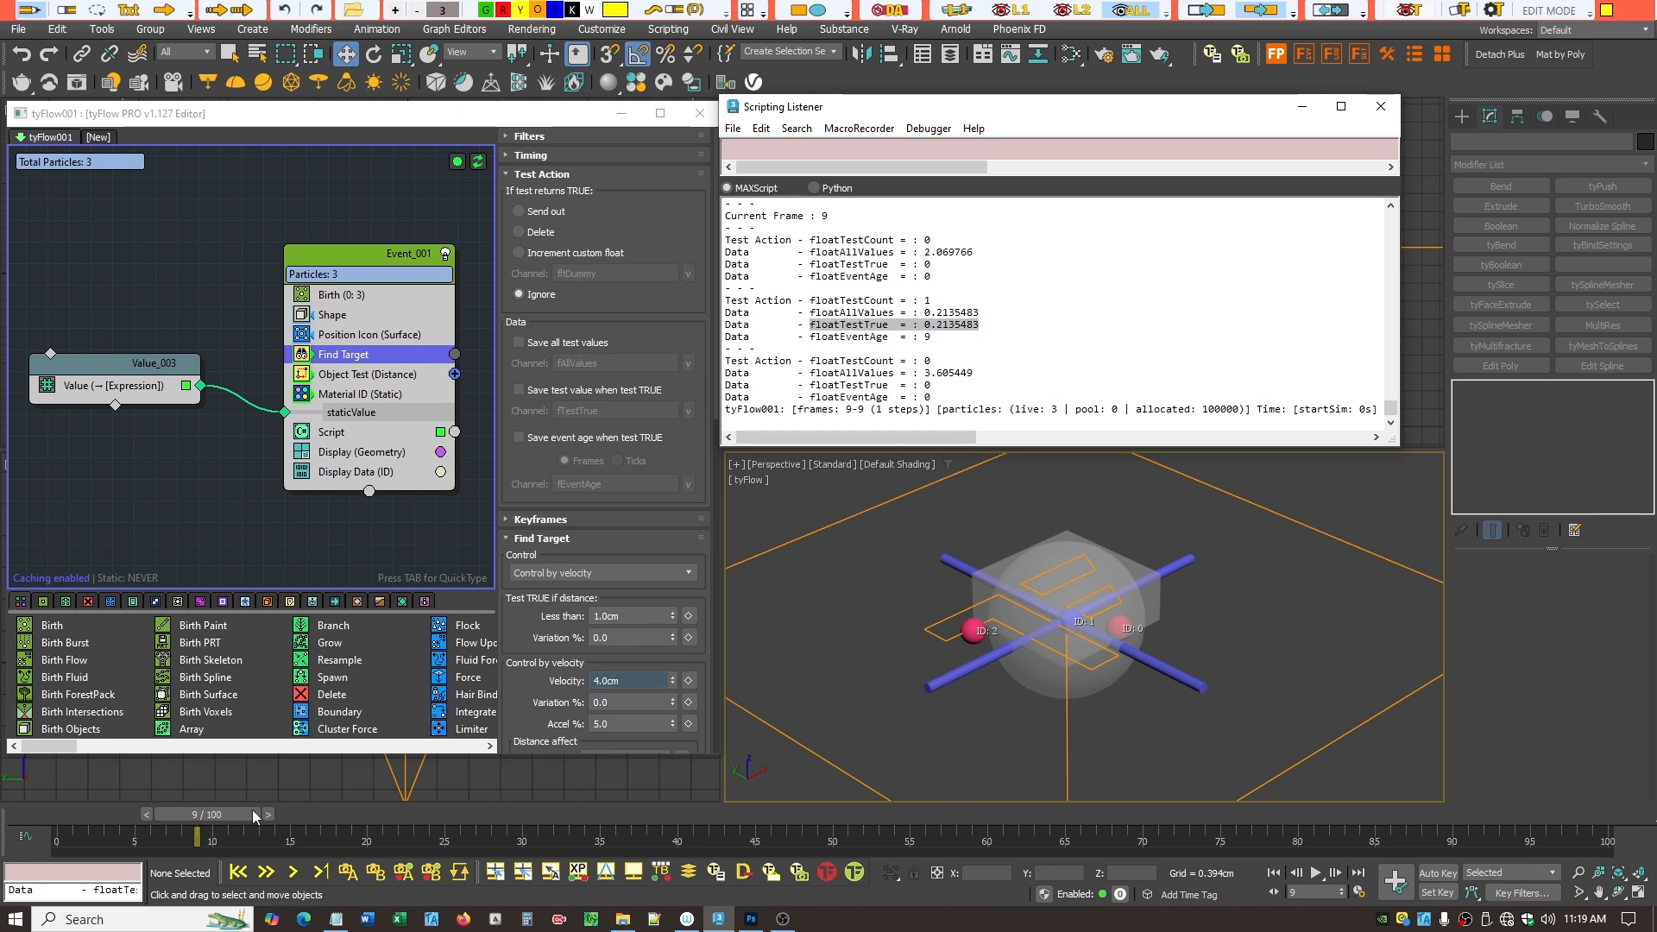
- Scrub the timeline to frame 19, back to 11 and on to 13 to compare particle positions with the listener values
{"action": "left_click_drag", "start_coordinate": [253, 809], "coordinate": [408, 832]}
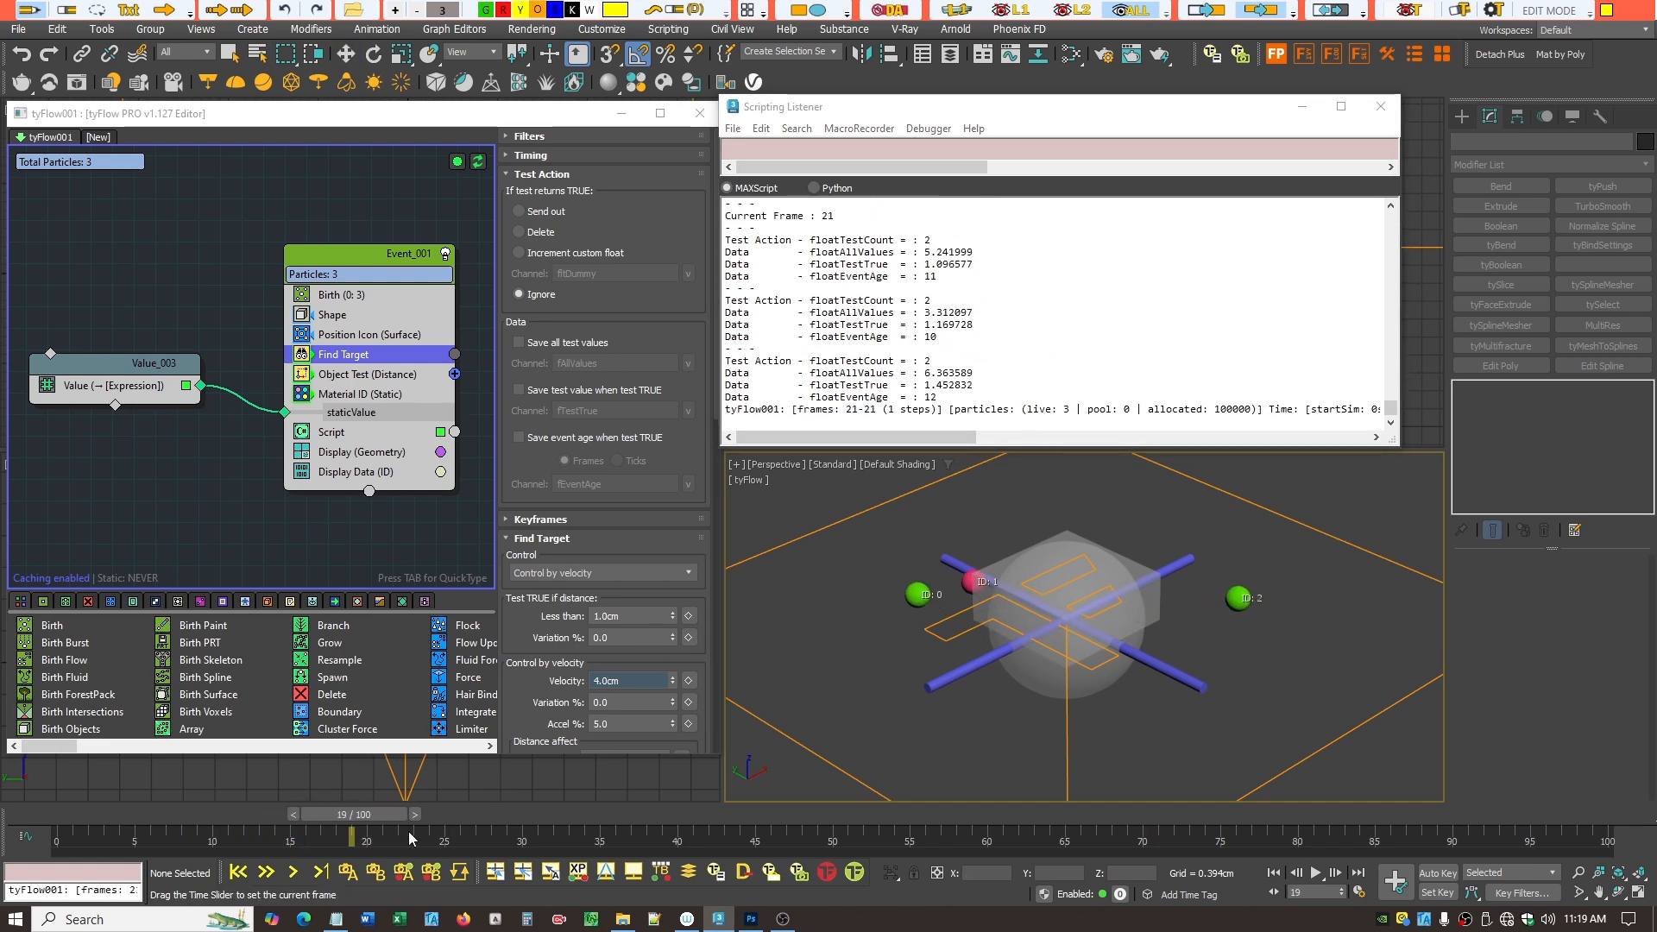
{"action": "key", "text": "w"}
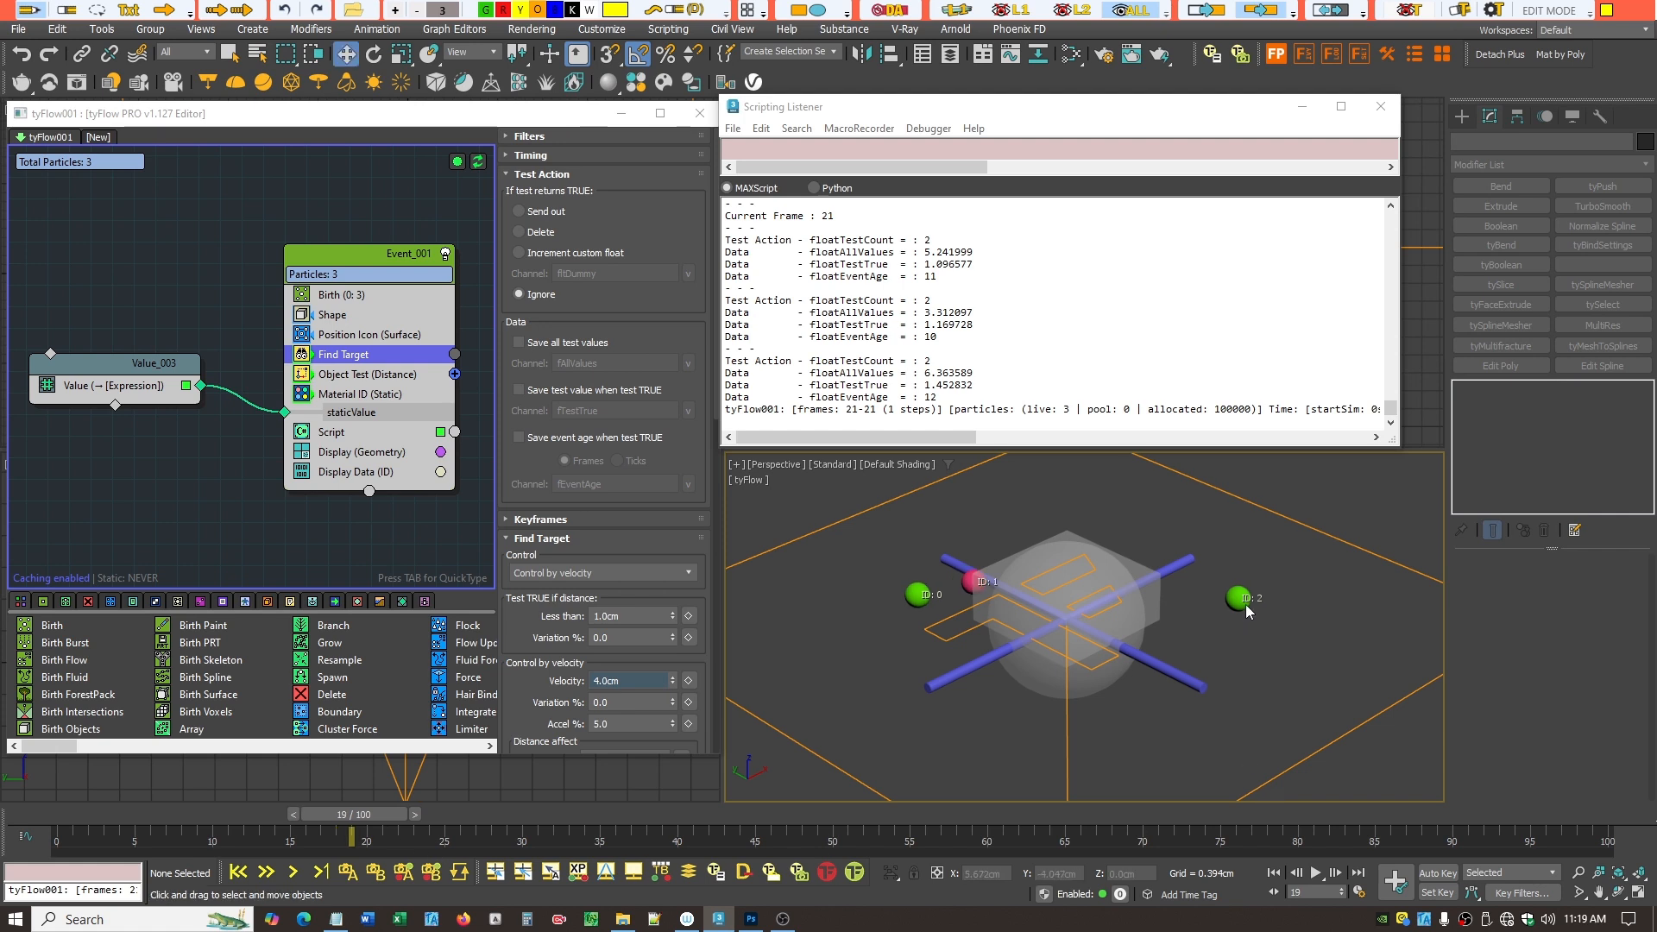
{"action": "left_click", "coordinate": [1073, 618]}
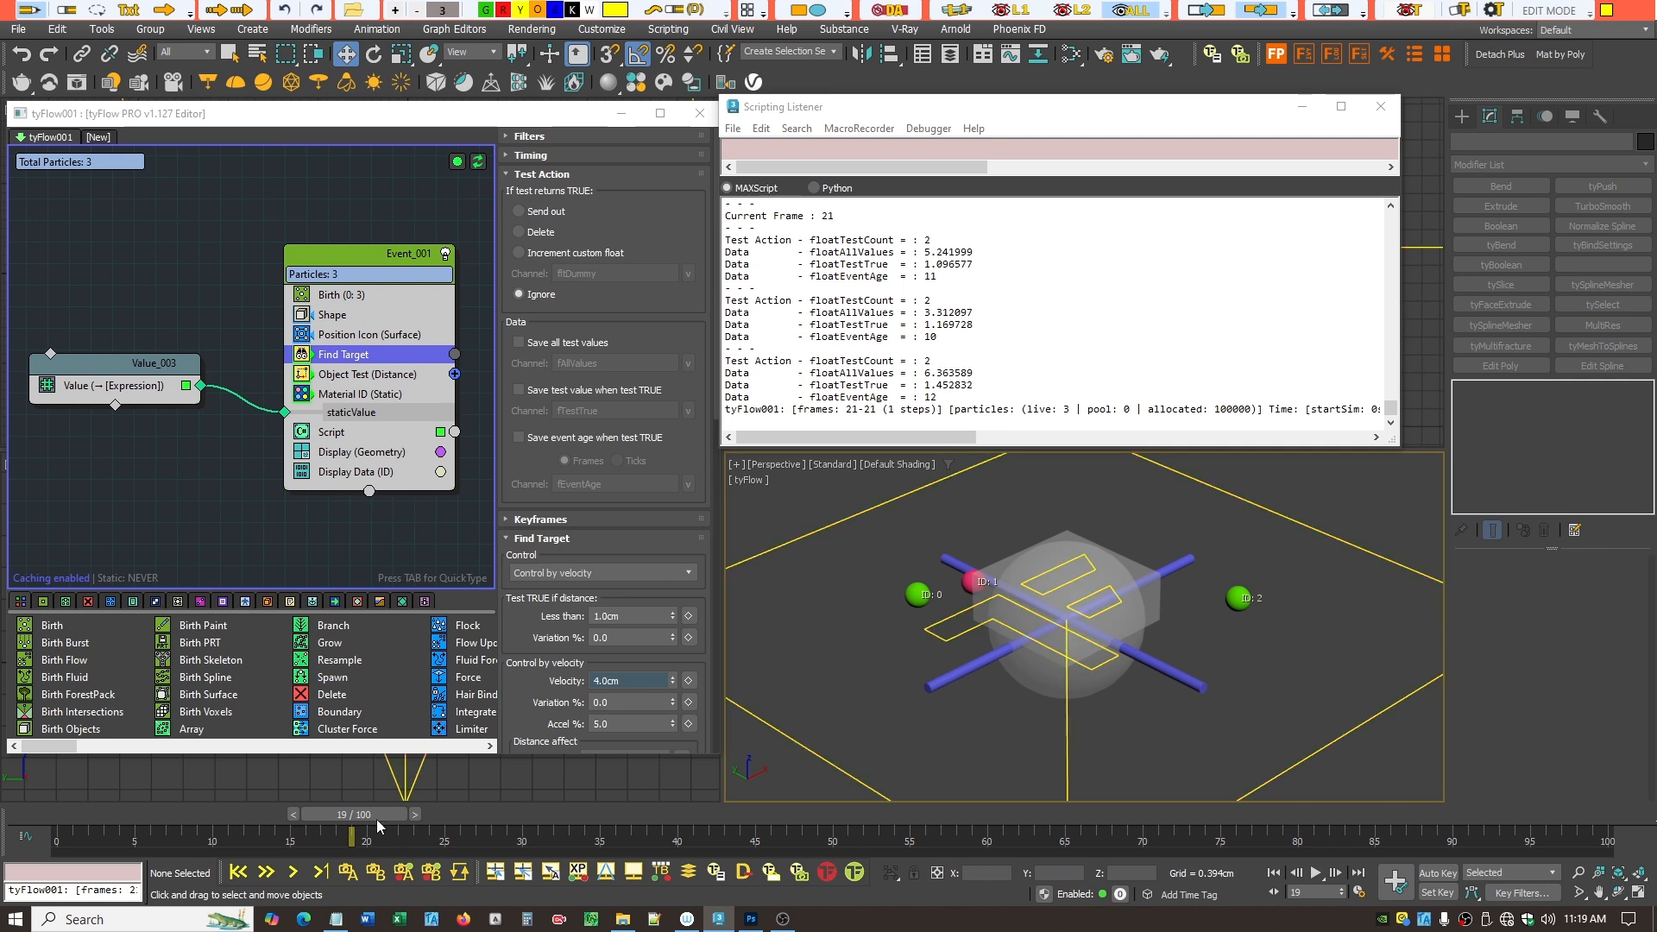
{"action": "left_click_drag", "start_coordinate": [379, 813], "coordinate": [273, 854]}
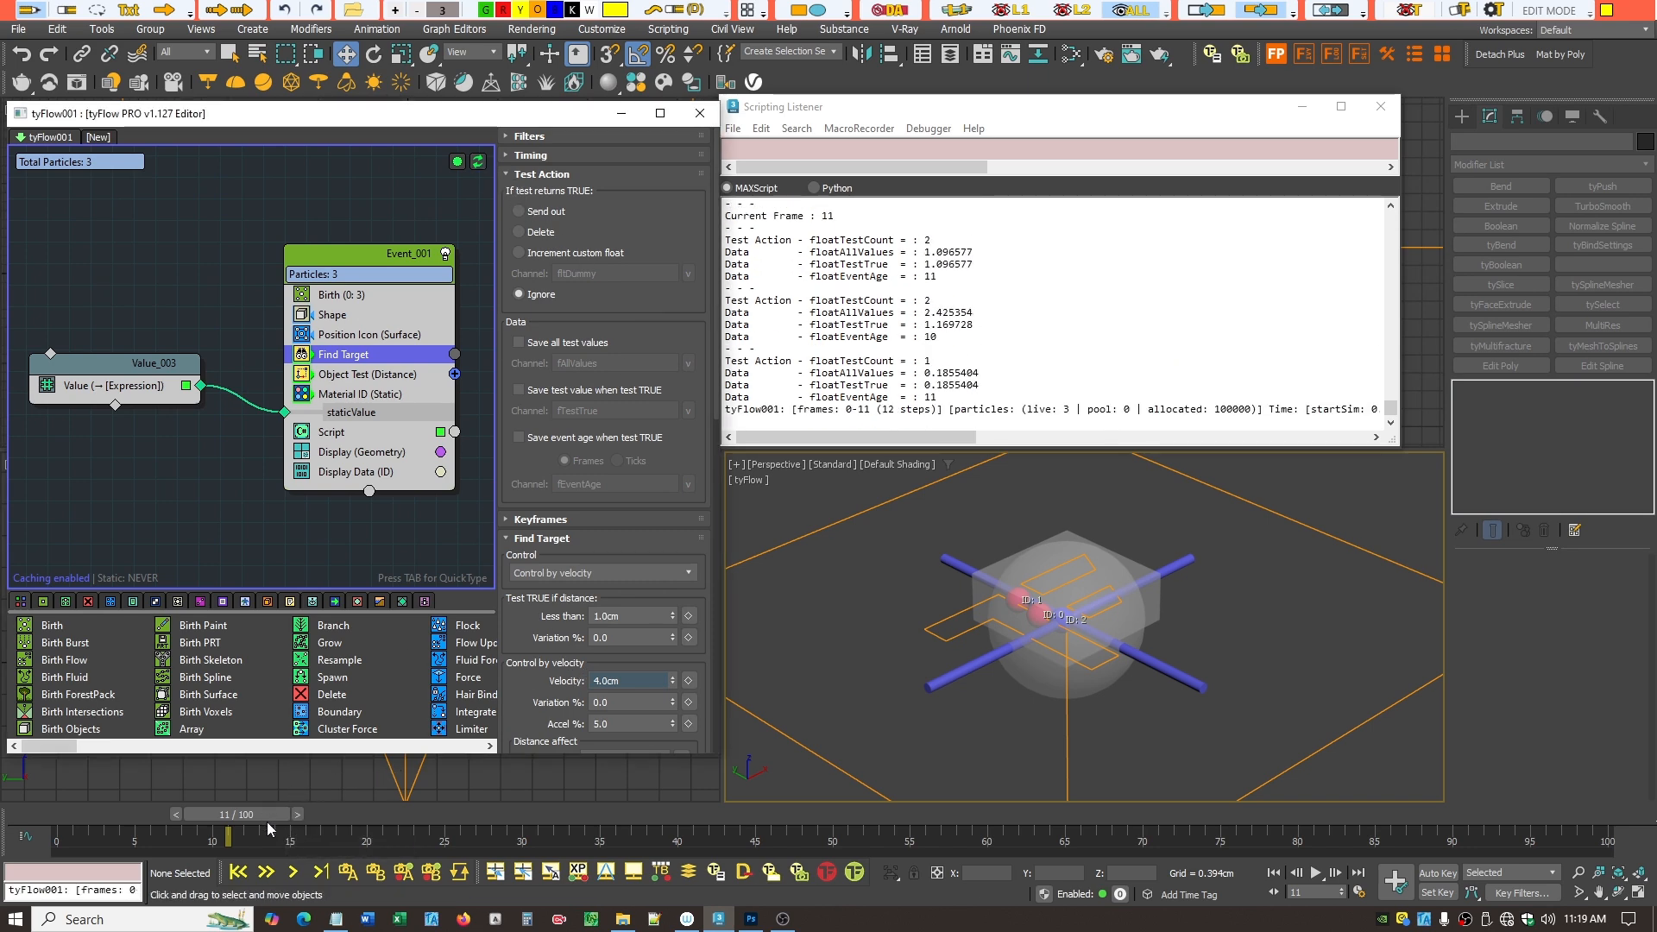
{"action": "left_click_drag", "start_coordinate": [267, 822], "coordinate": [301, 820]}
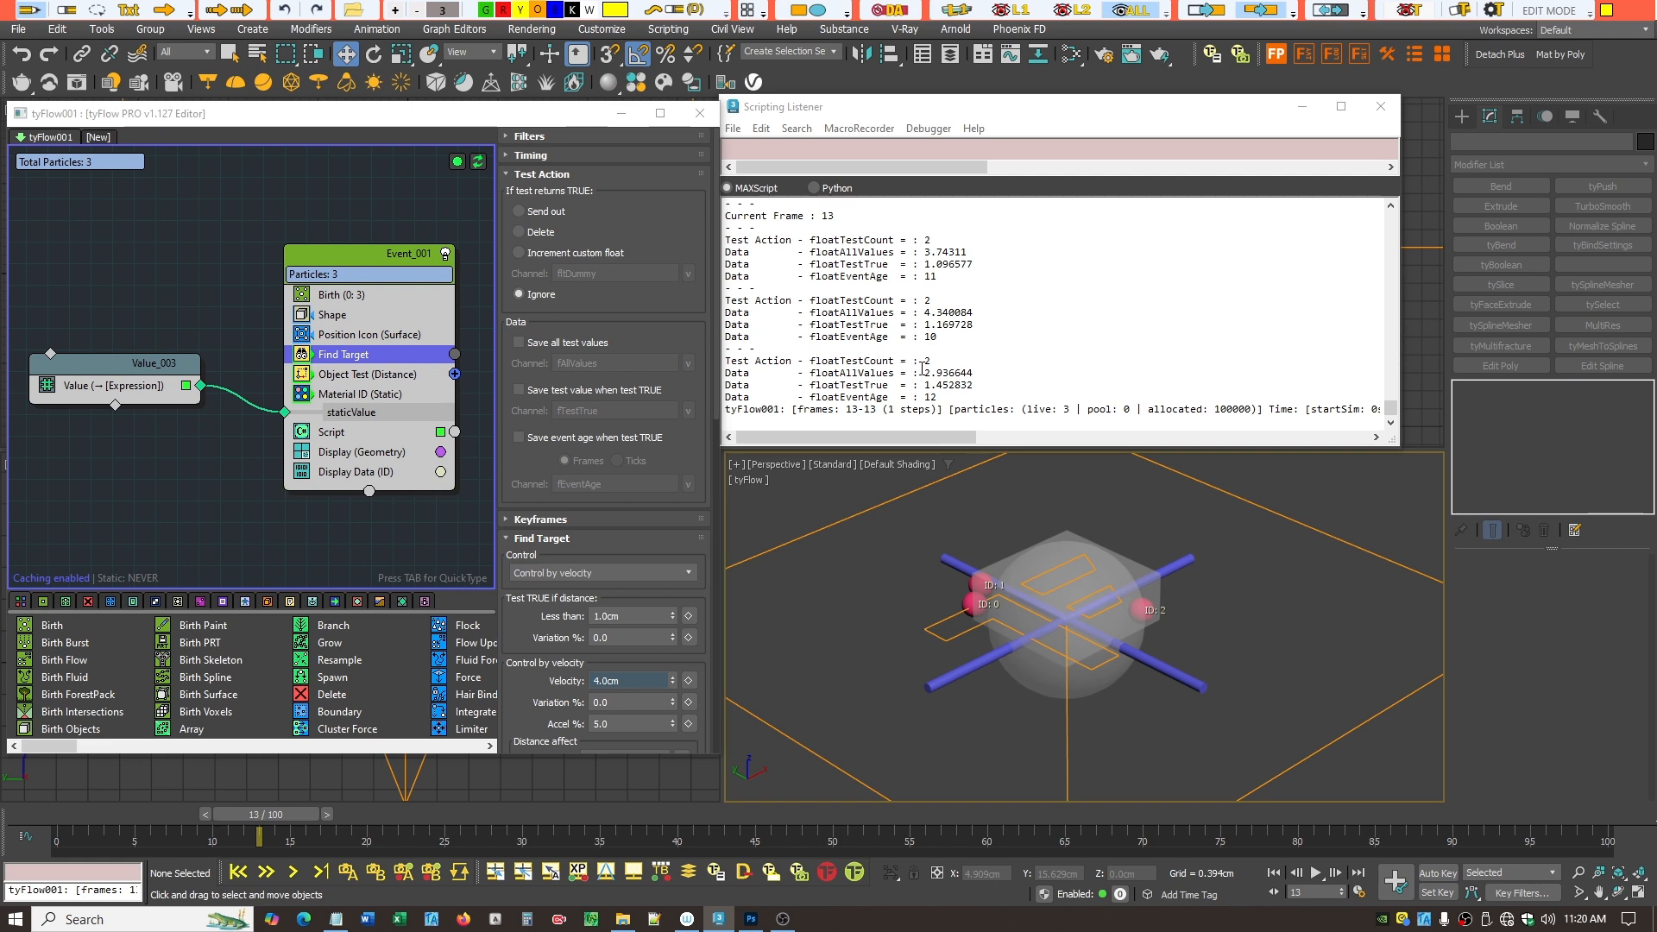
- Examine the Test Action settings of Find Target, and the distance condition and Test Action channels of Object Test
{"action": "left_click", "coordinate": [354, 376]}
{"action": "left_click", "coordinate": [332, 357]}
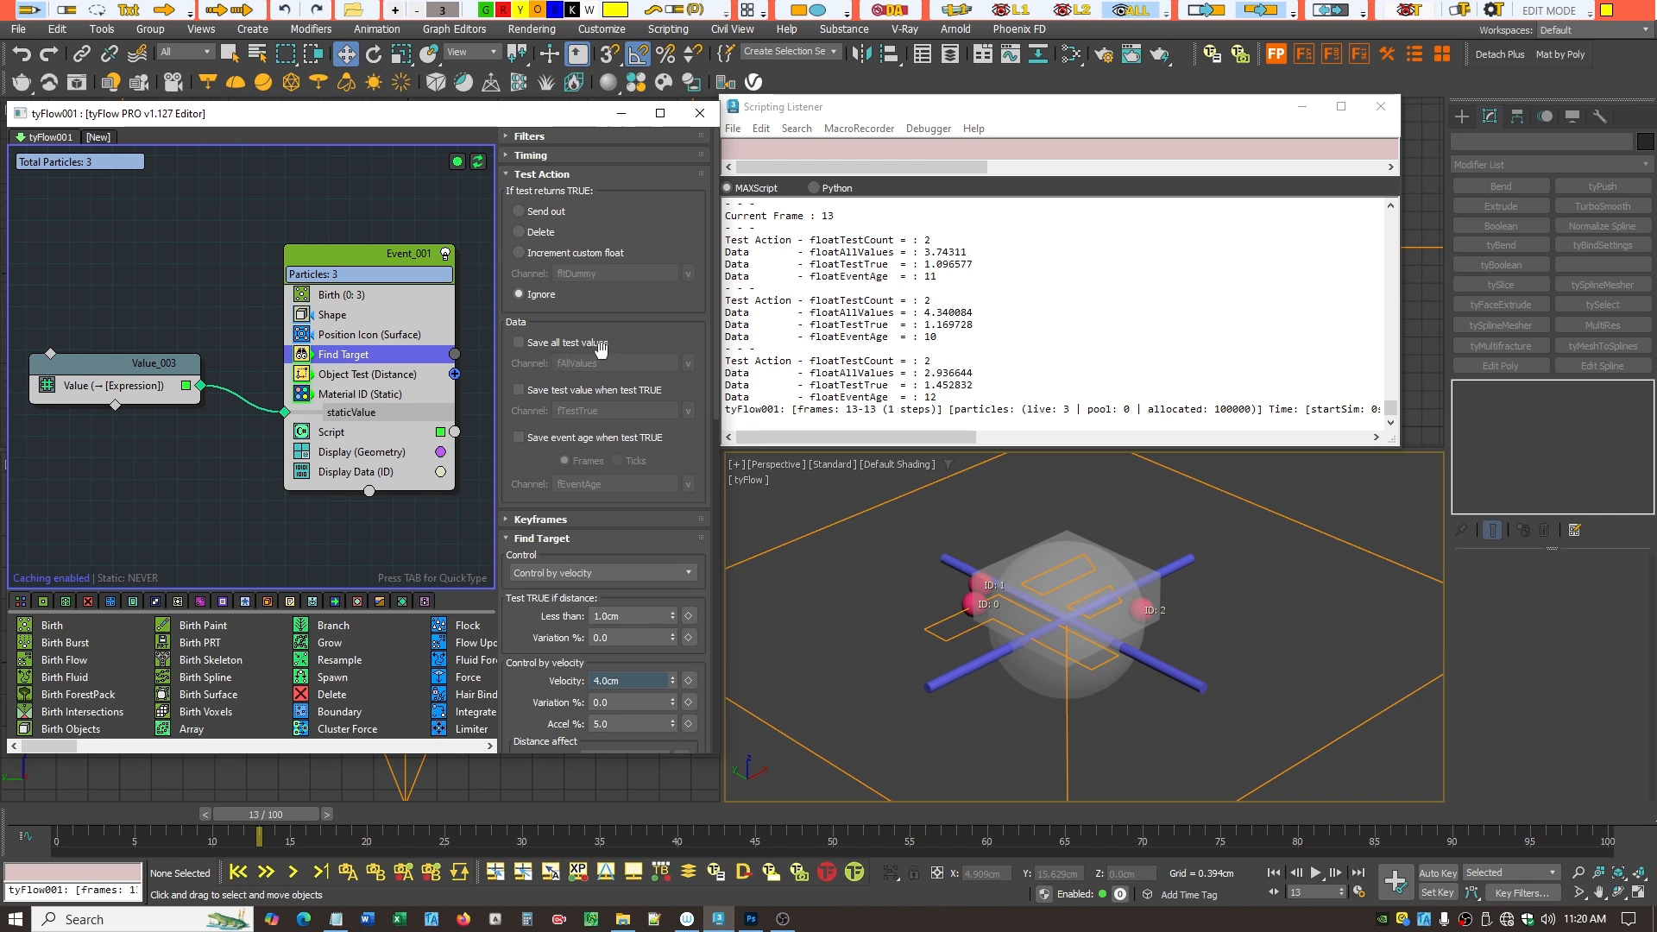
{"action": "left_click", "coordinate": [384, 377]}
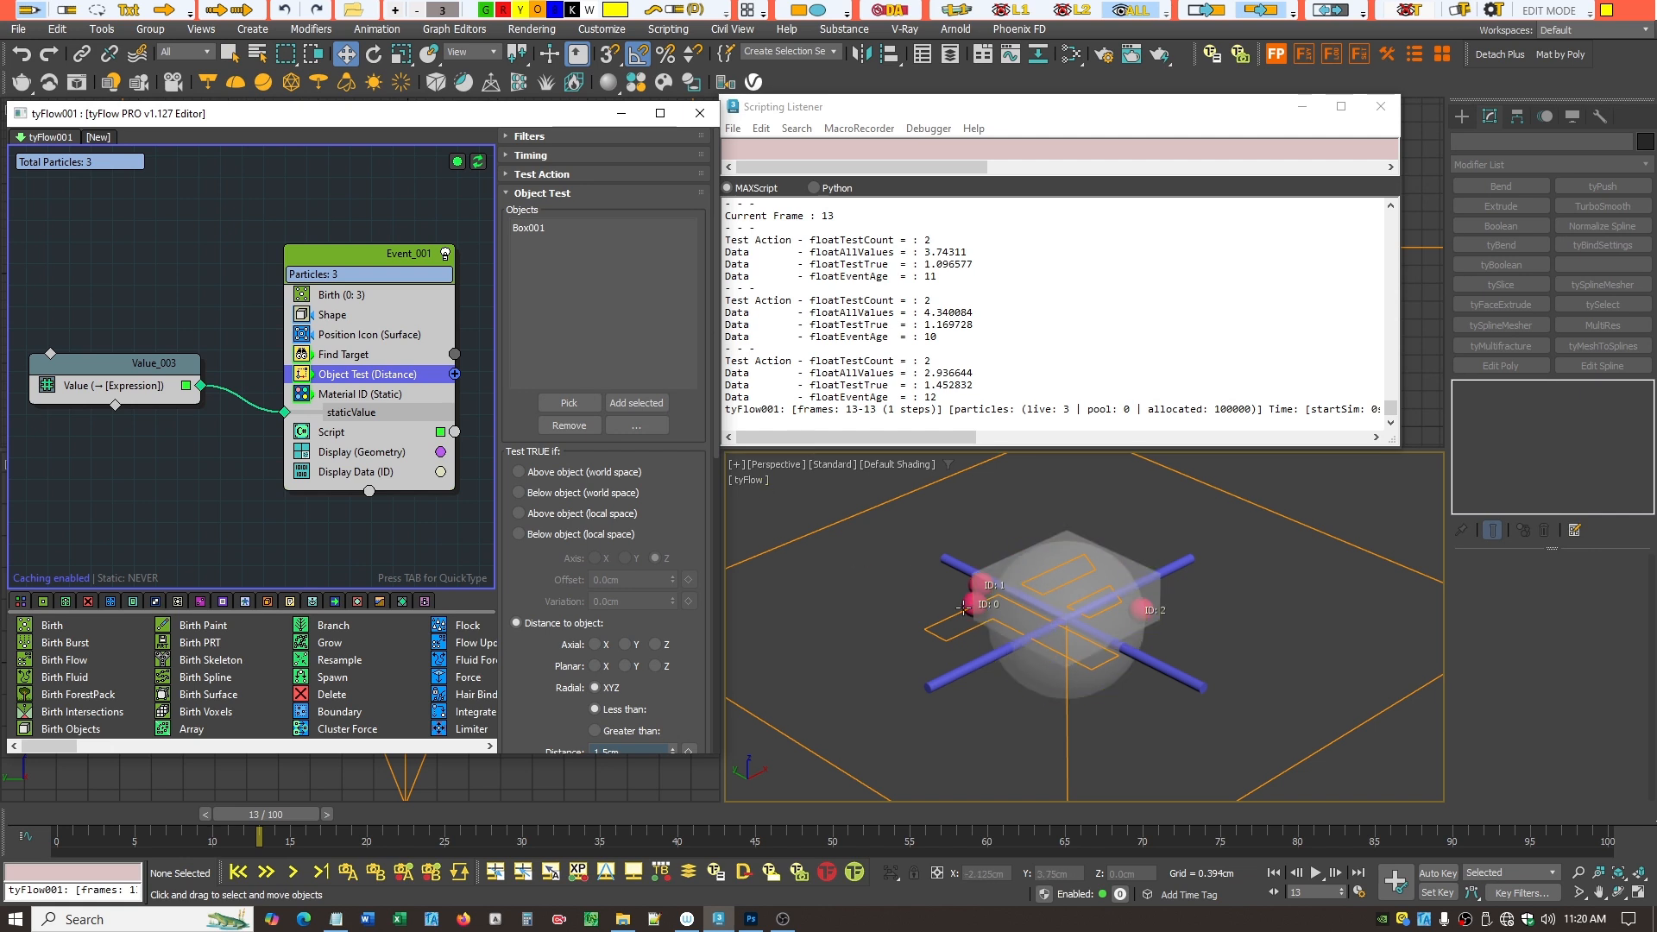
{"action": "left_click", "coordinate": [593, 191]}
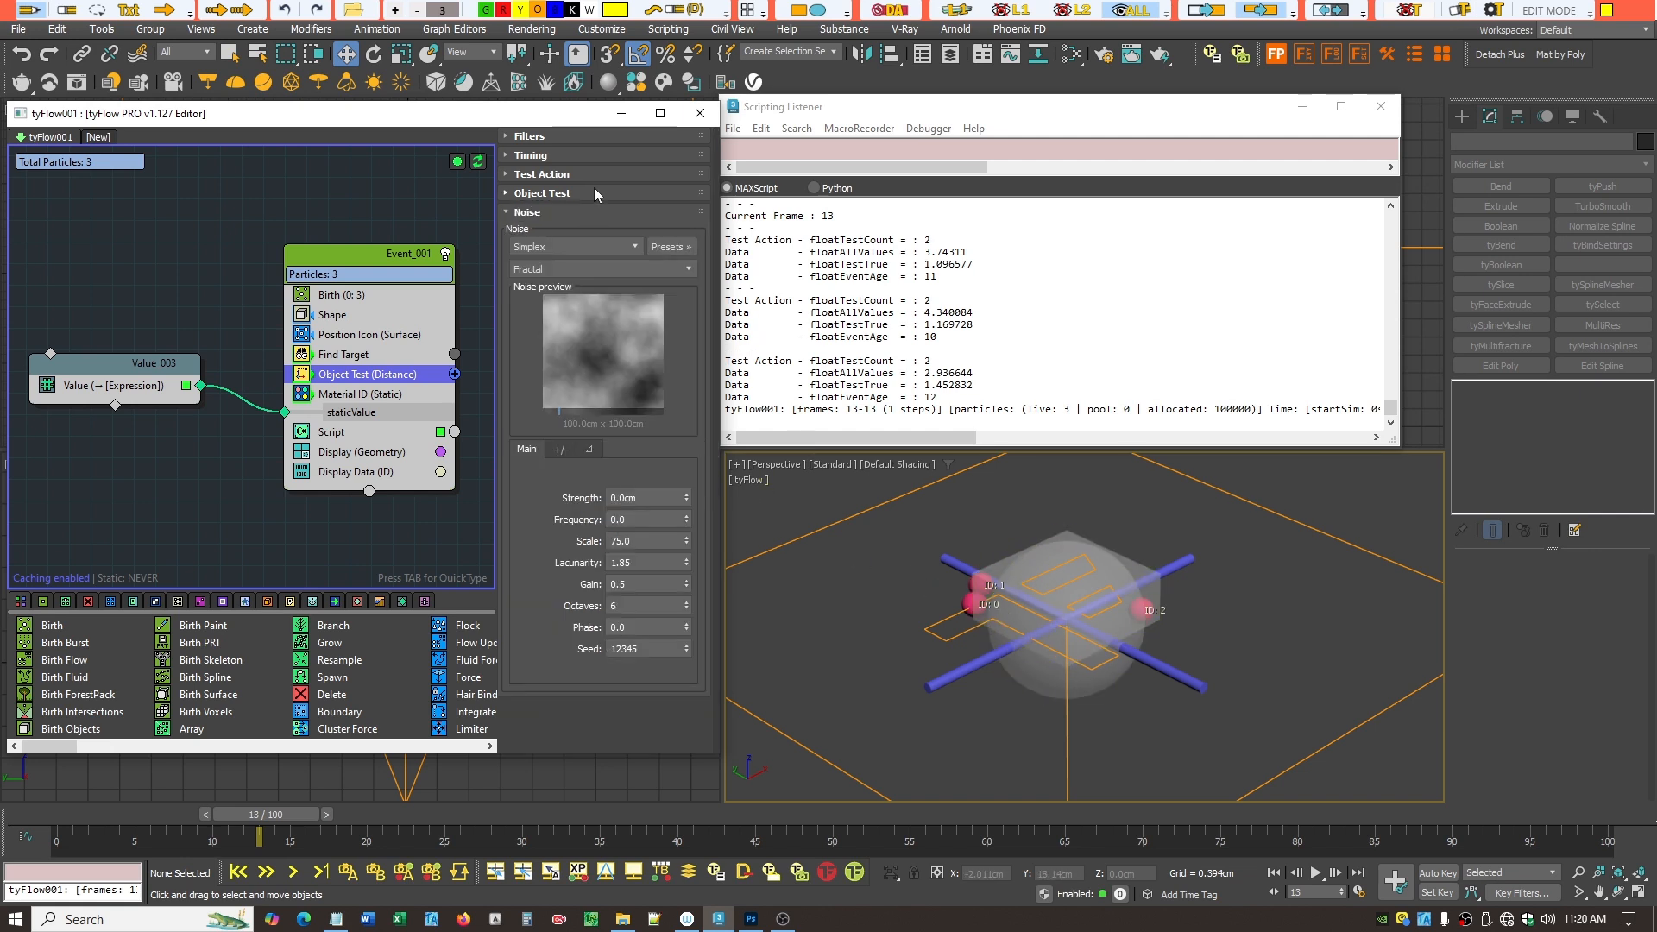
{"action": "left_click", "coordinate": [571, 192]}
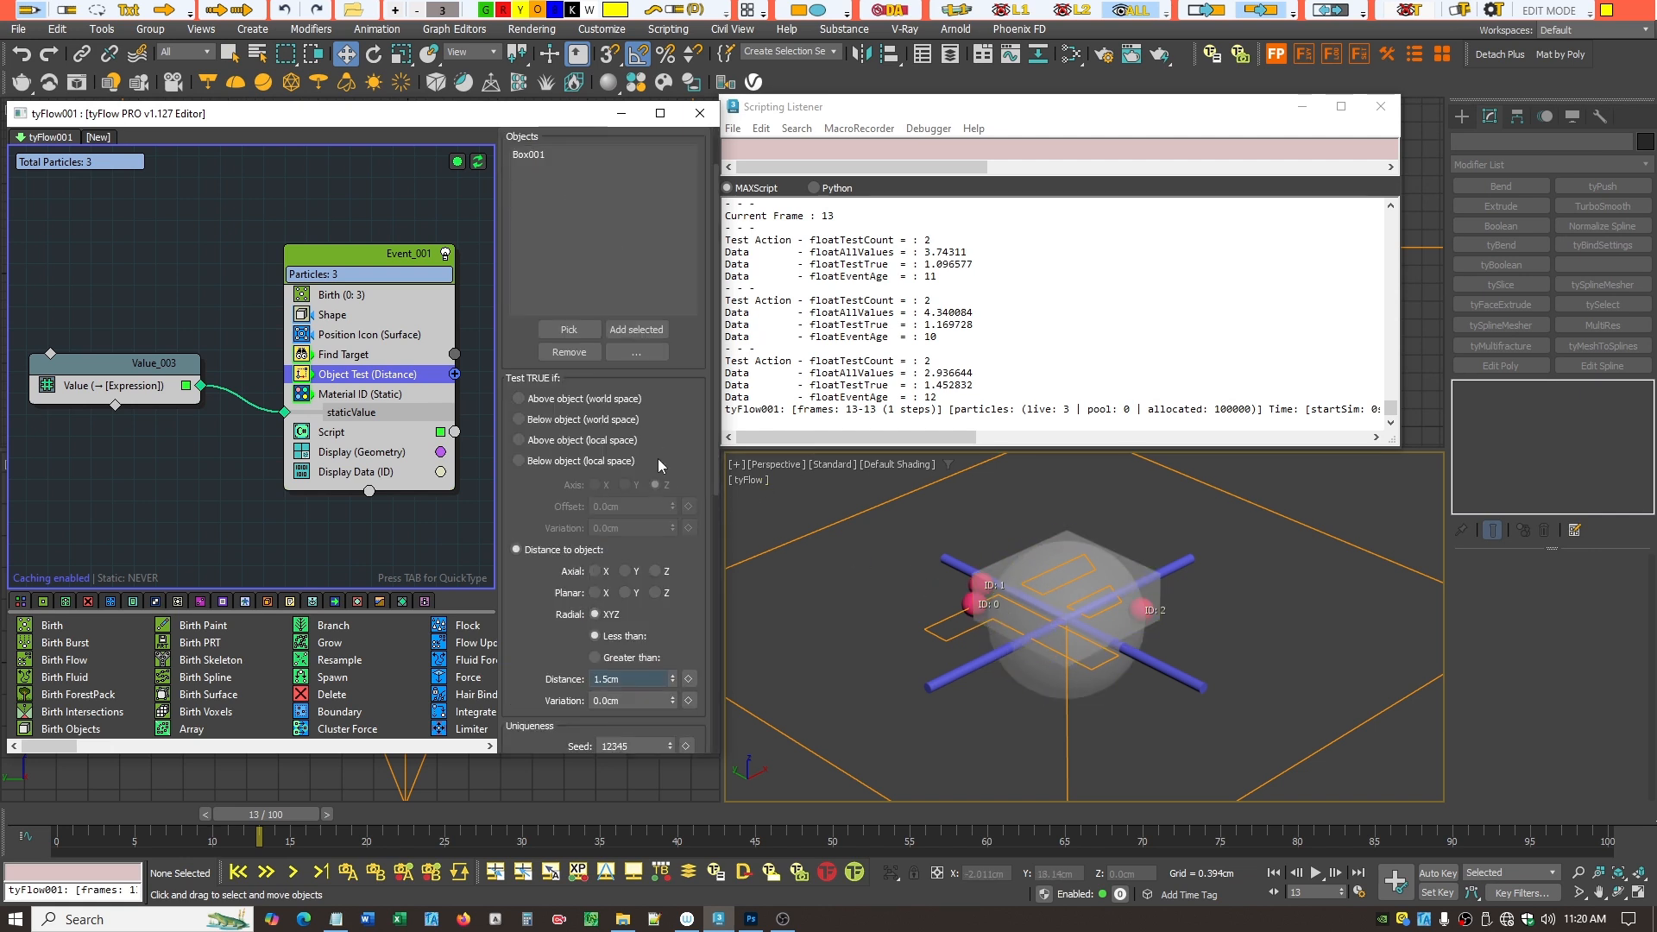
{"action": "left_click_drag", "start_coordinate": [715, 426], "coordinate": [717, 535]}
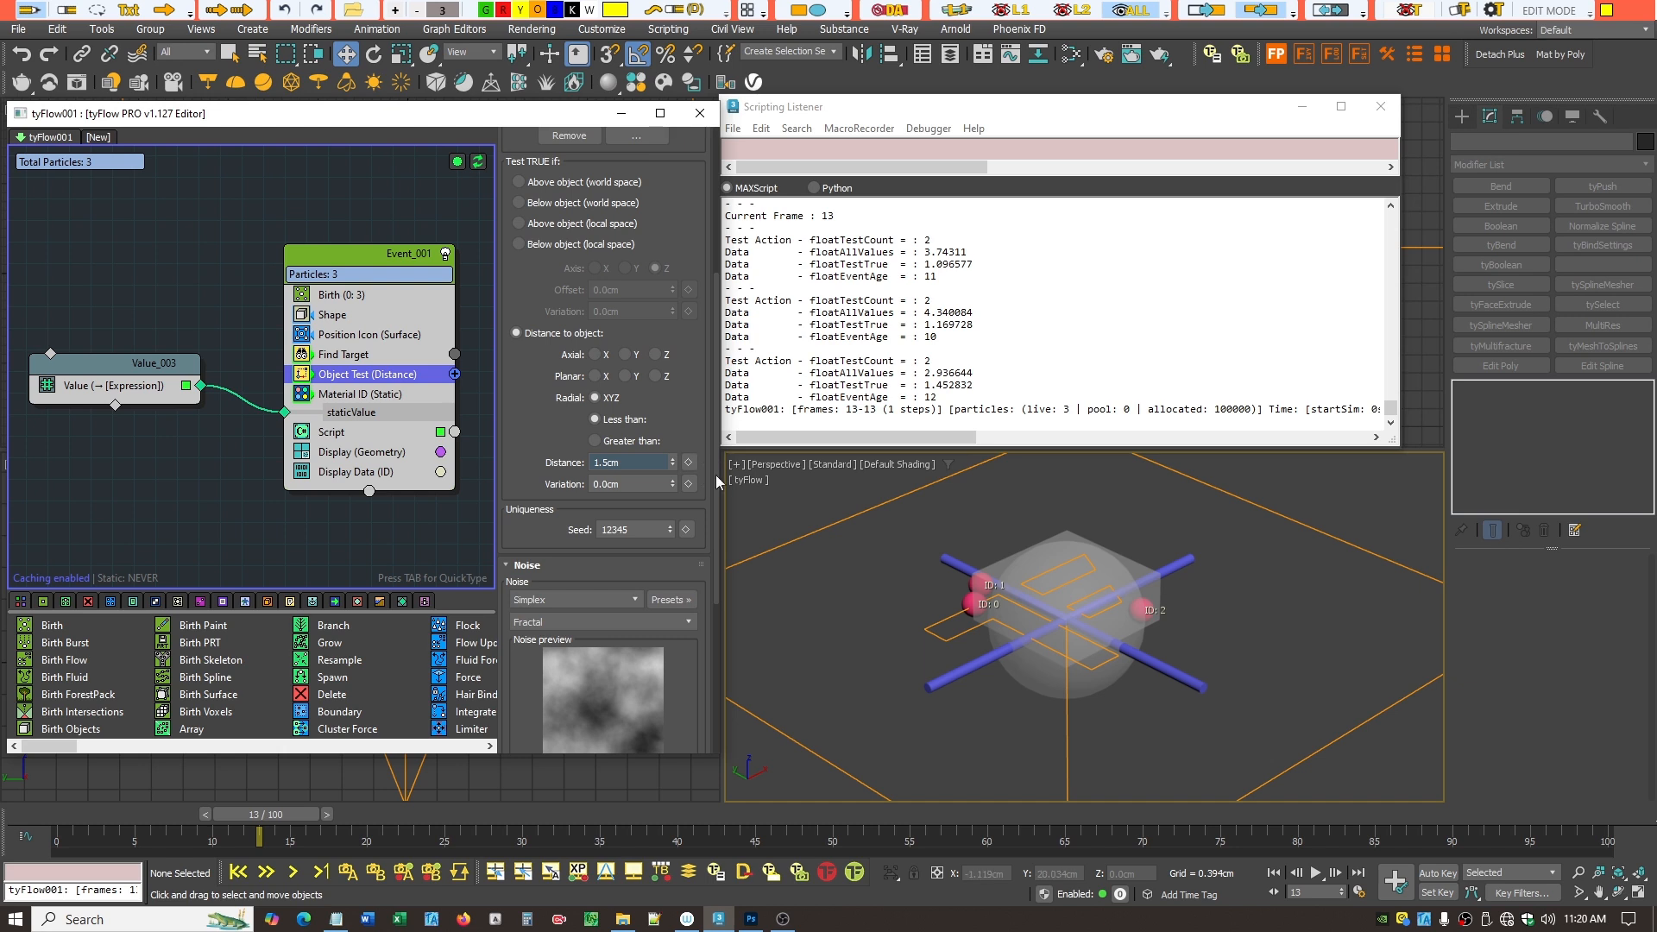
{"action": "left_click_drag", "start_coordinate": [718, 473], "coordinate": [738, 245]}
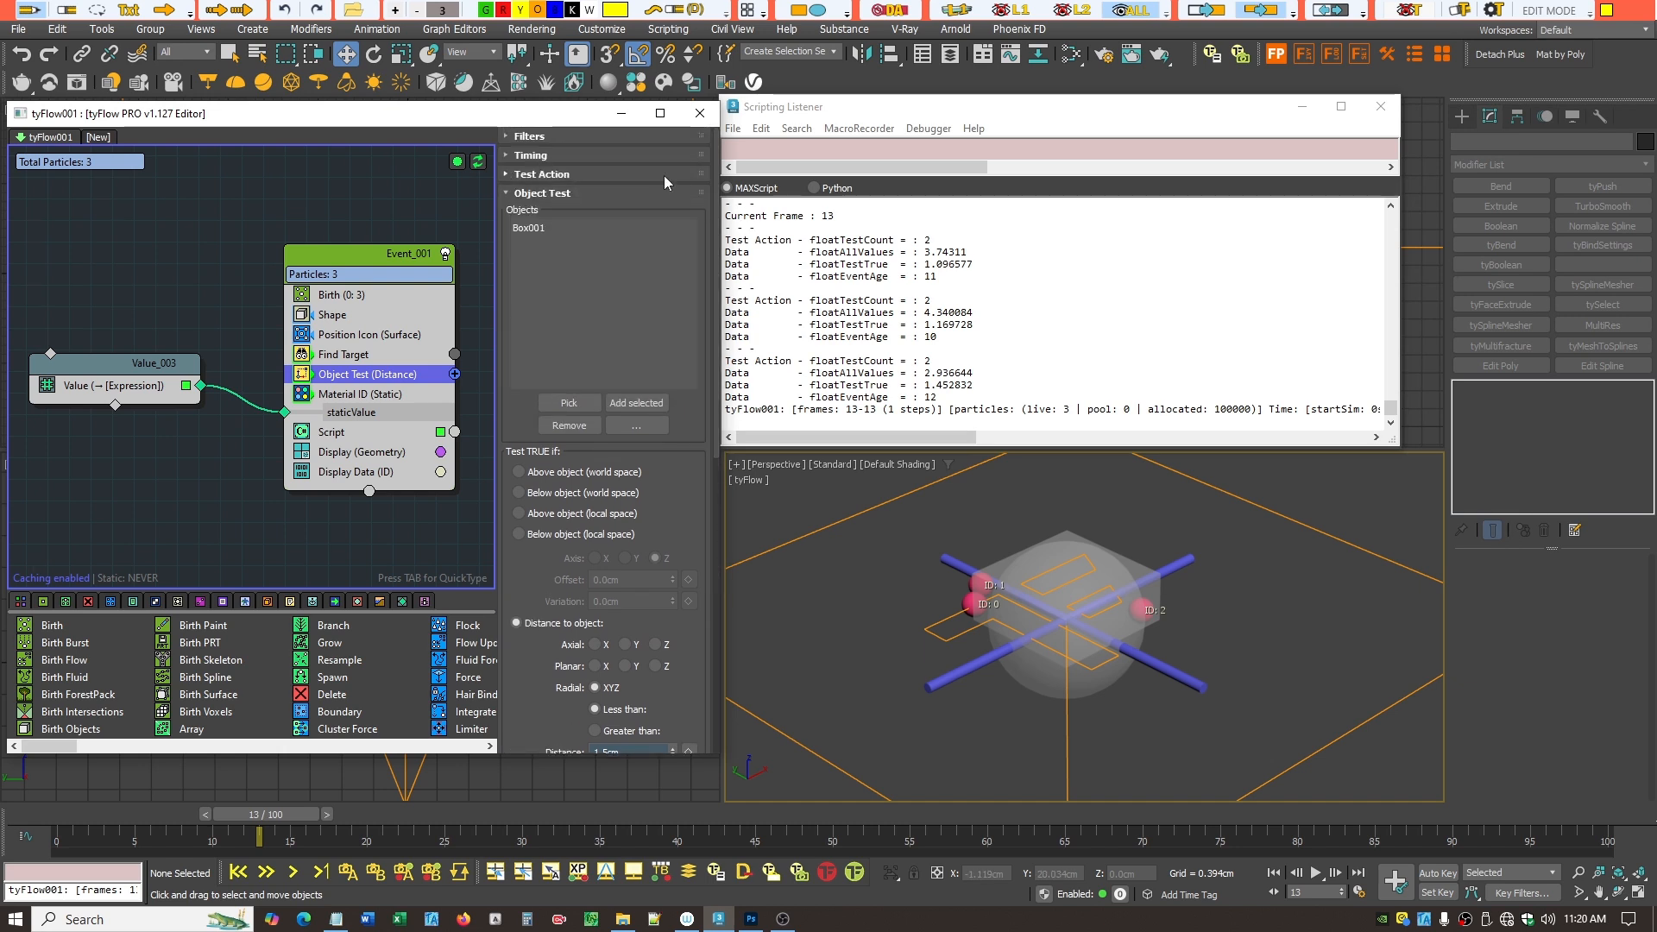
{"action": "left_click", "coordinate": [626, 173]}
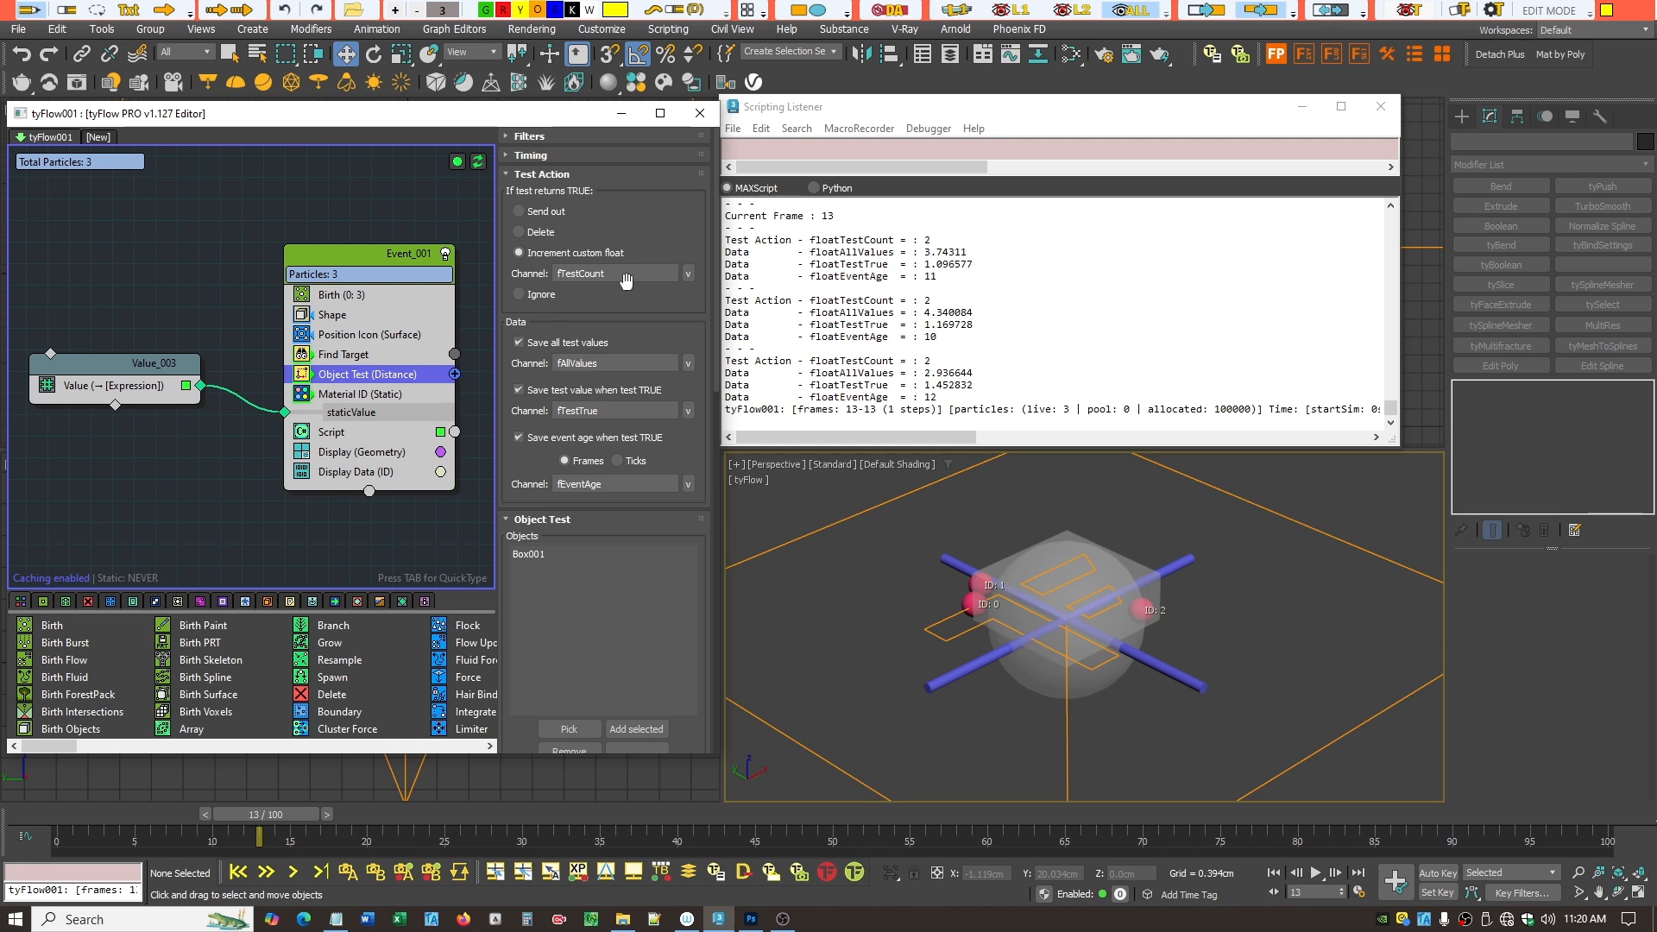
- Open the Value_003 operator's expression in the line editor, widened to show the whole switch statement
{"action": "left_click", "coordinate": [105, 396]}
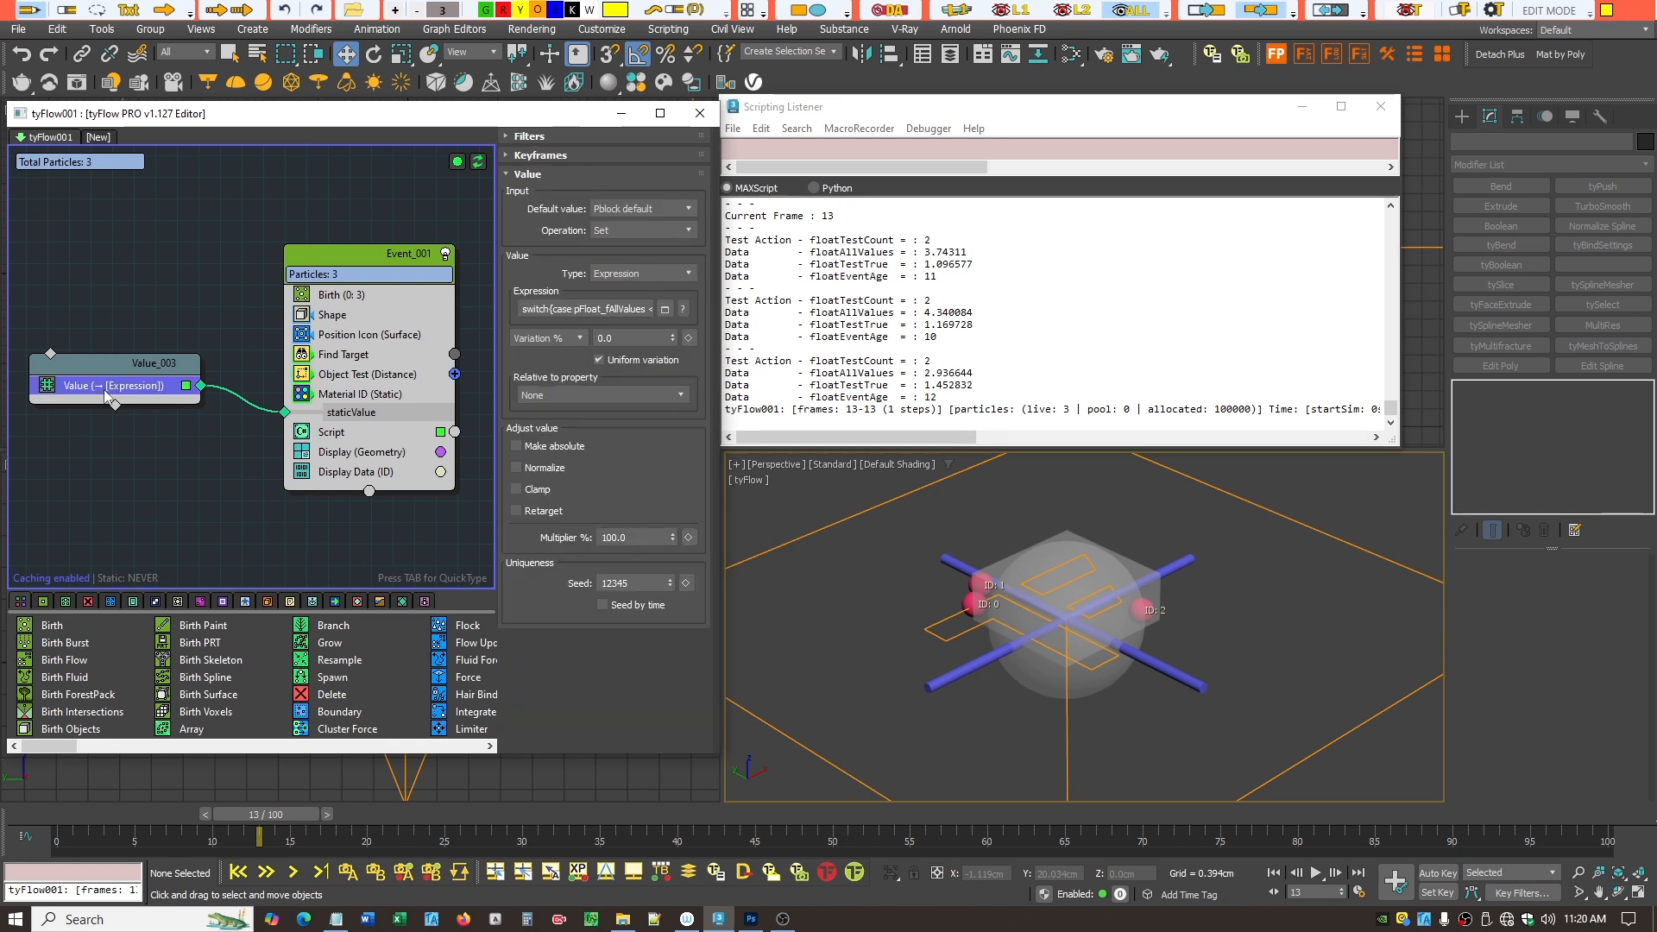
{"action": "left_click", "coordinate": [665, 309]}
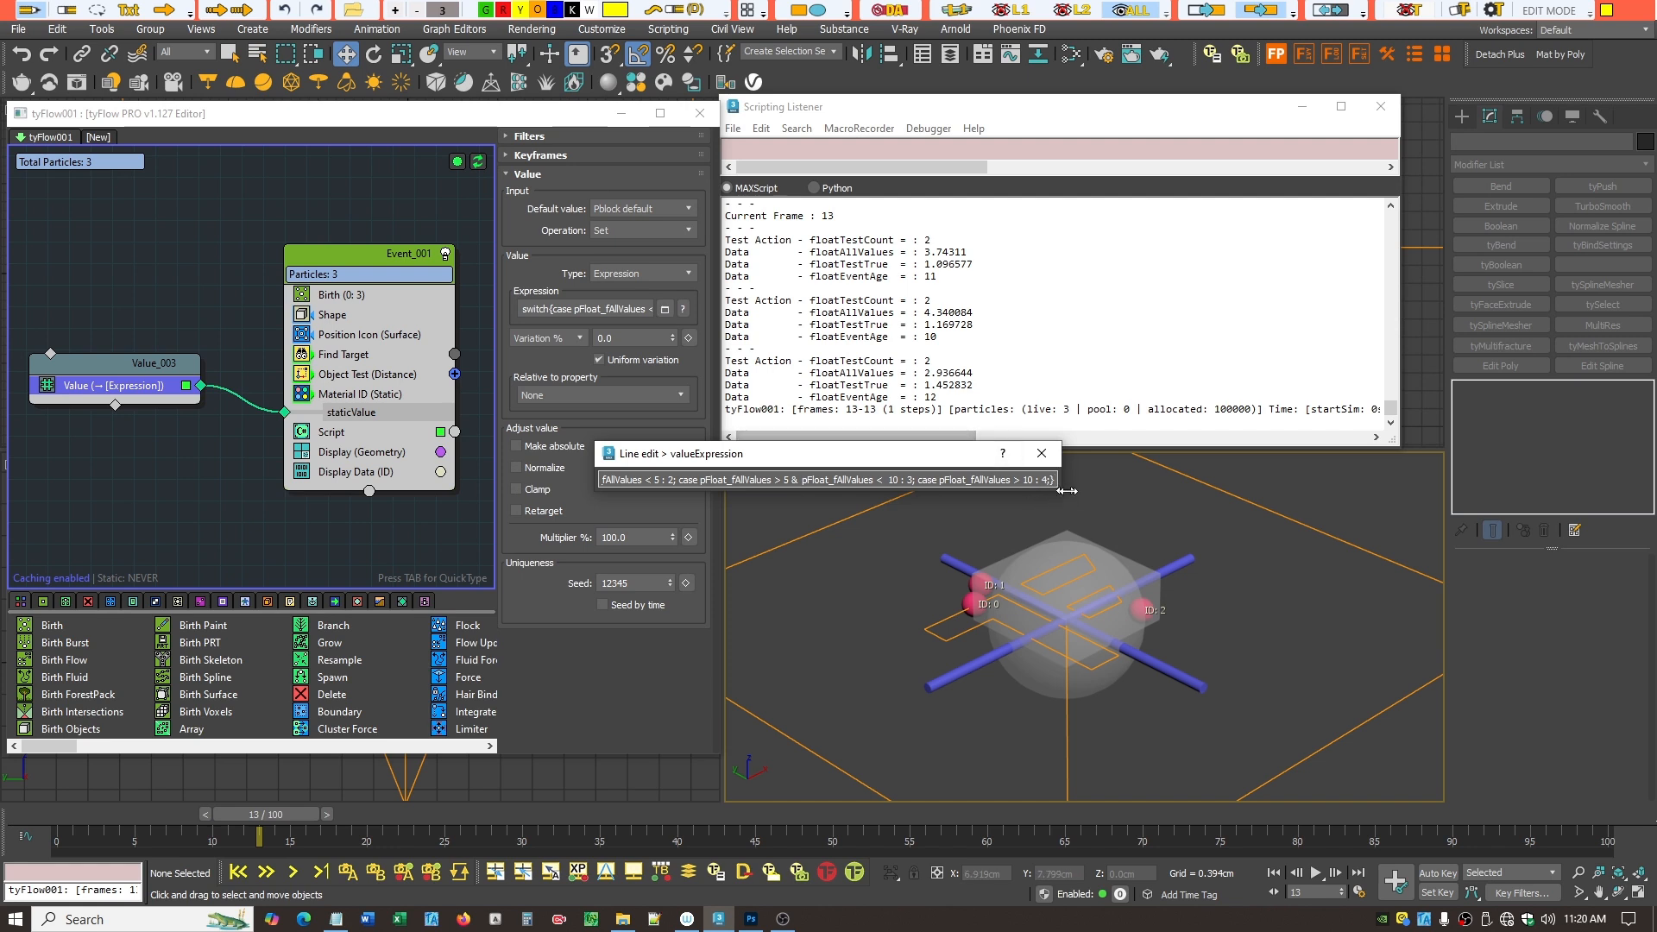
{"action": "left_click_drag", "start_coordinate": [1061, 485], "coordinate": [1464, 520]}
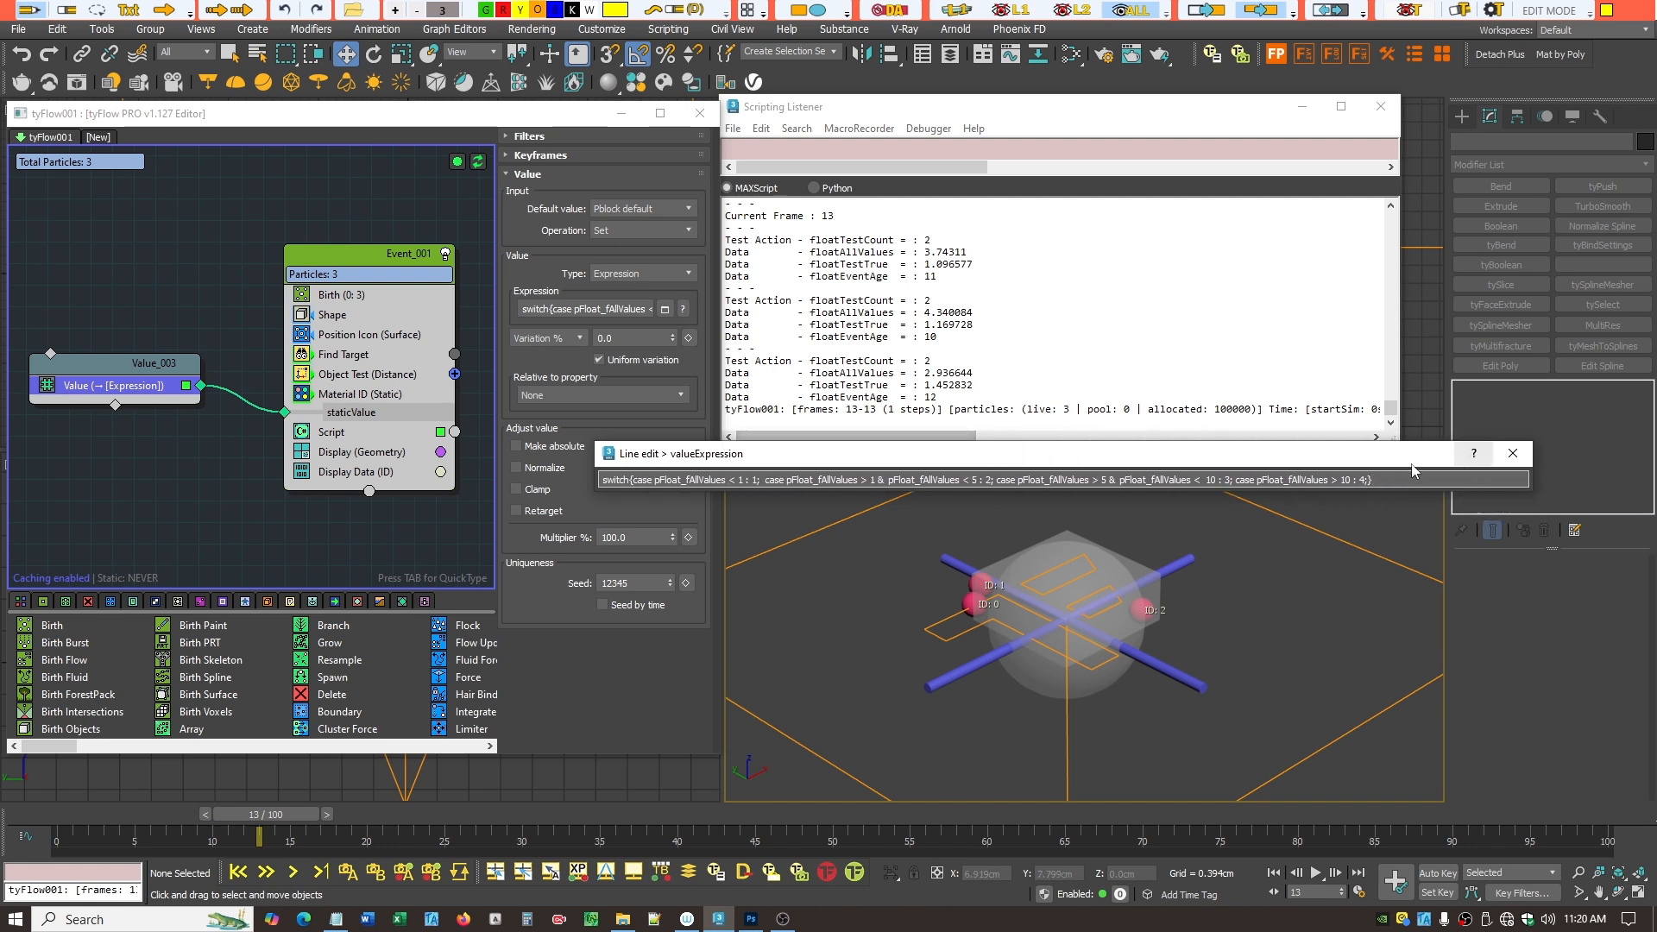
{"action": "left_click_drag", "start_coordinate": [1402, 458], "coordinate": [1086, 527]}
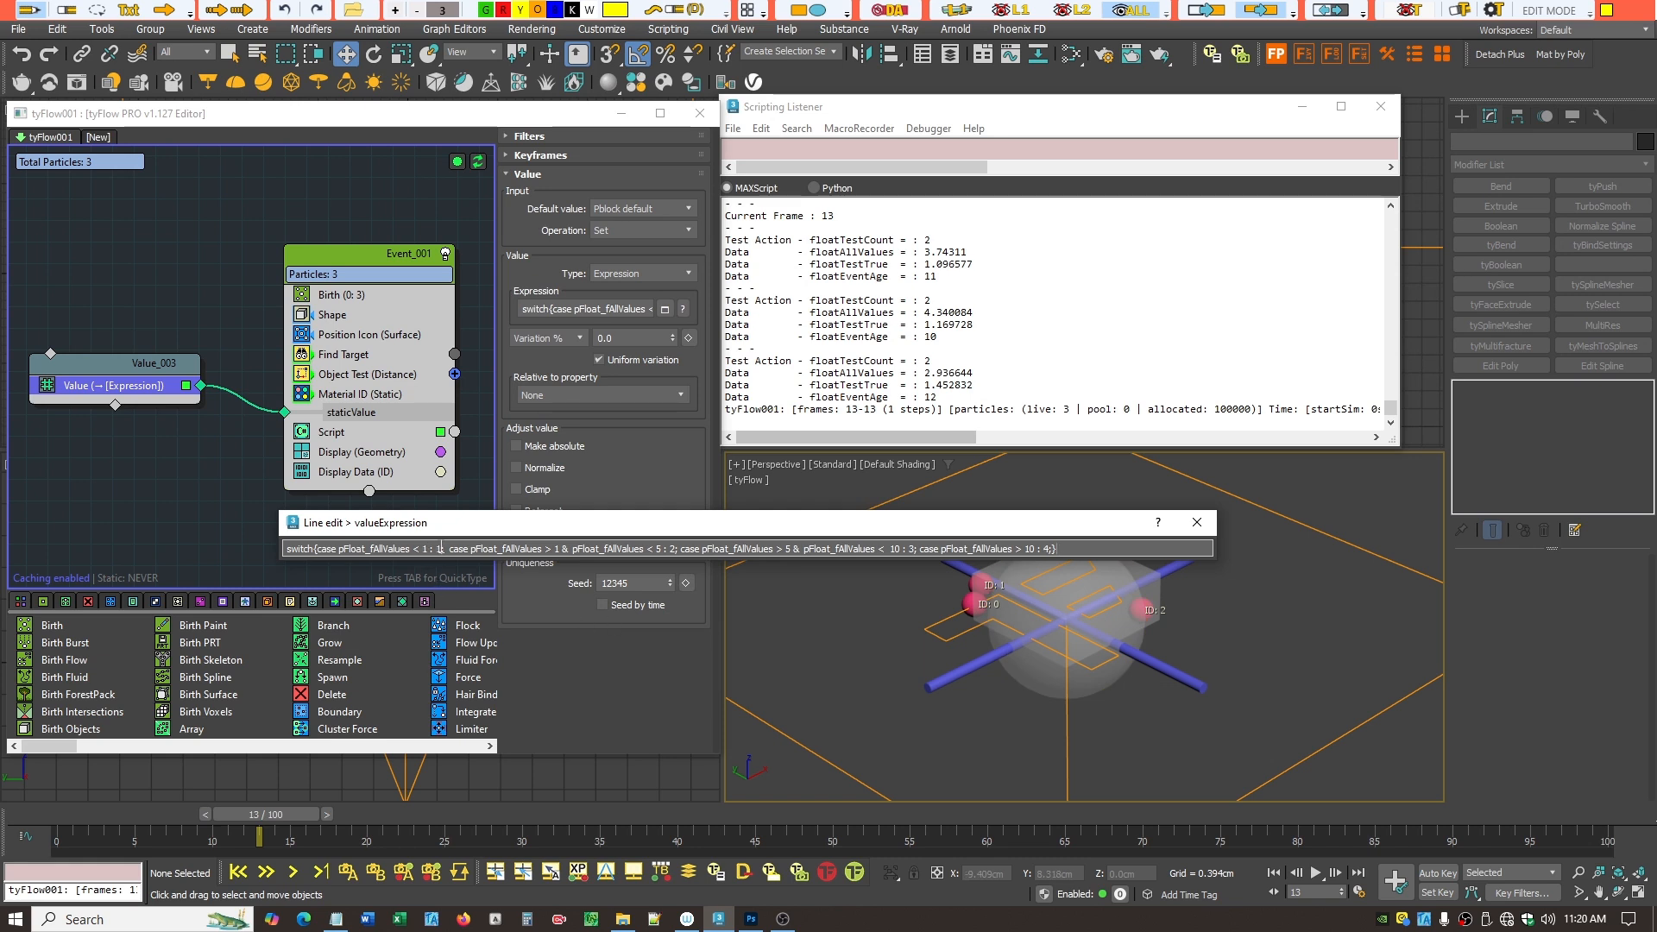
- Examine the switch expression's cases one by one, highlighting the pFloat_fAllValues ranges 1 to 5 and 5 to 10
{"action": "left_click", "coordinate": [442, 549]}
{"action": "type", "text": ";"}
{"action": "left_click_drag", "start_coordinate": [450, 548], "coordinate": [694, 553]}
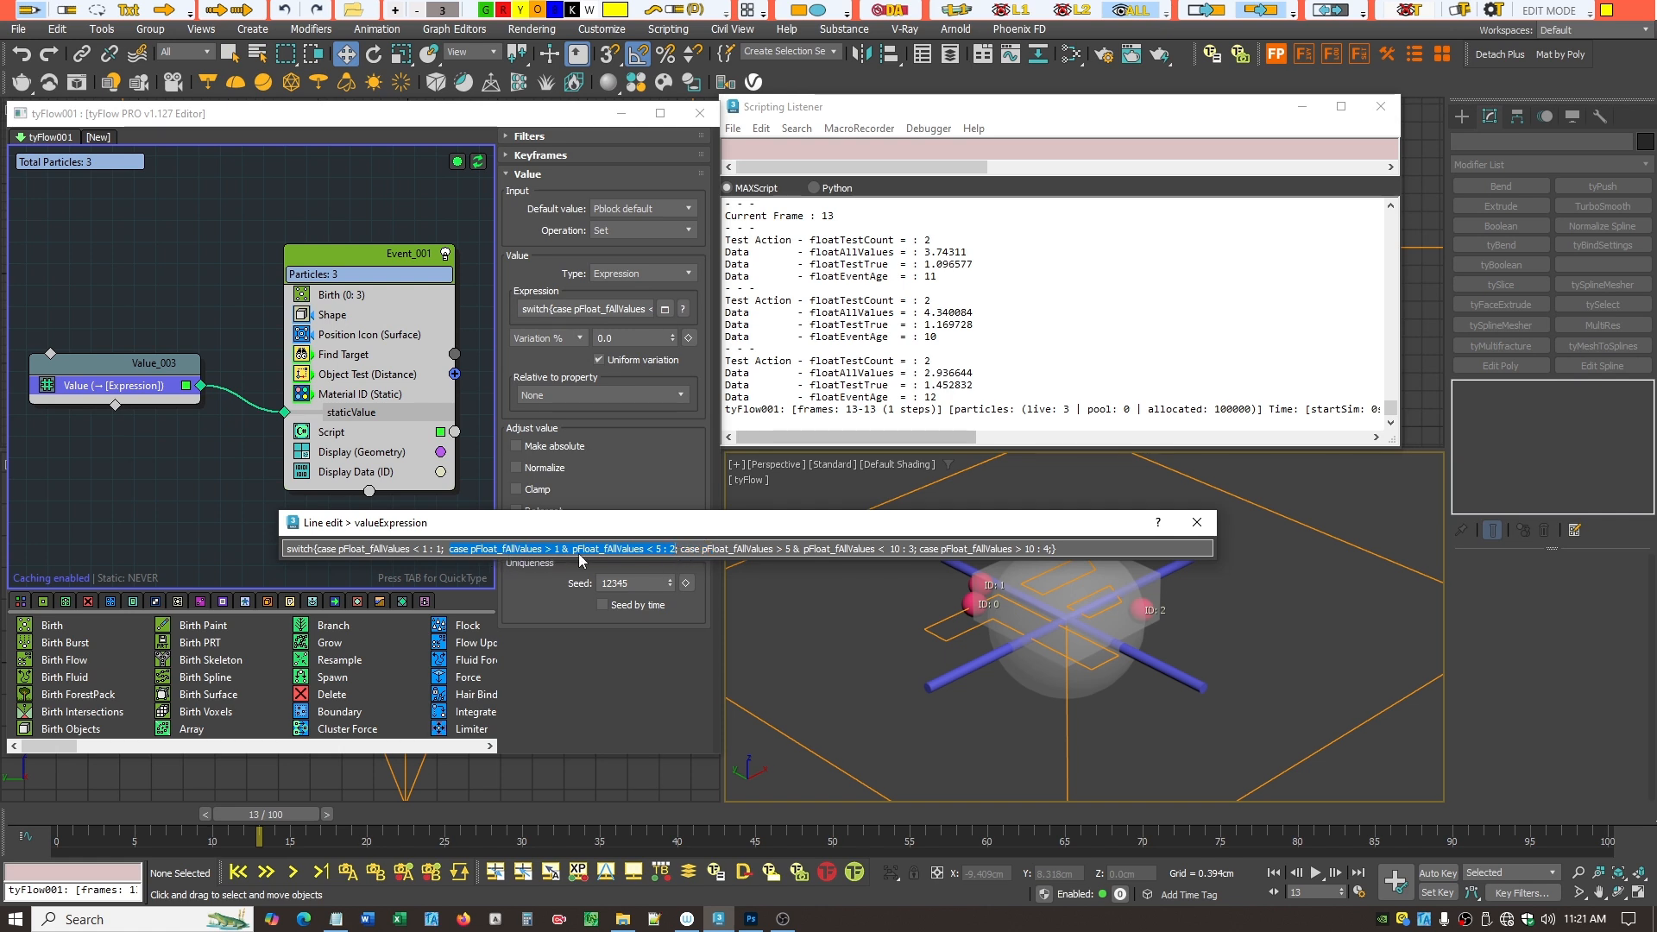
{"action": "left_click", "coordinate": [680, 550]}
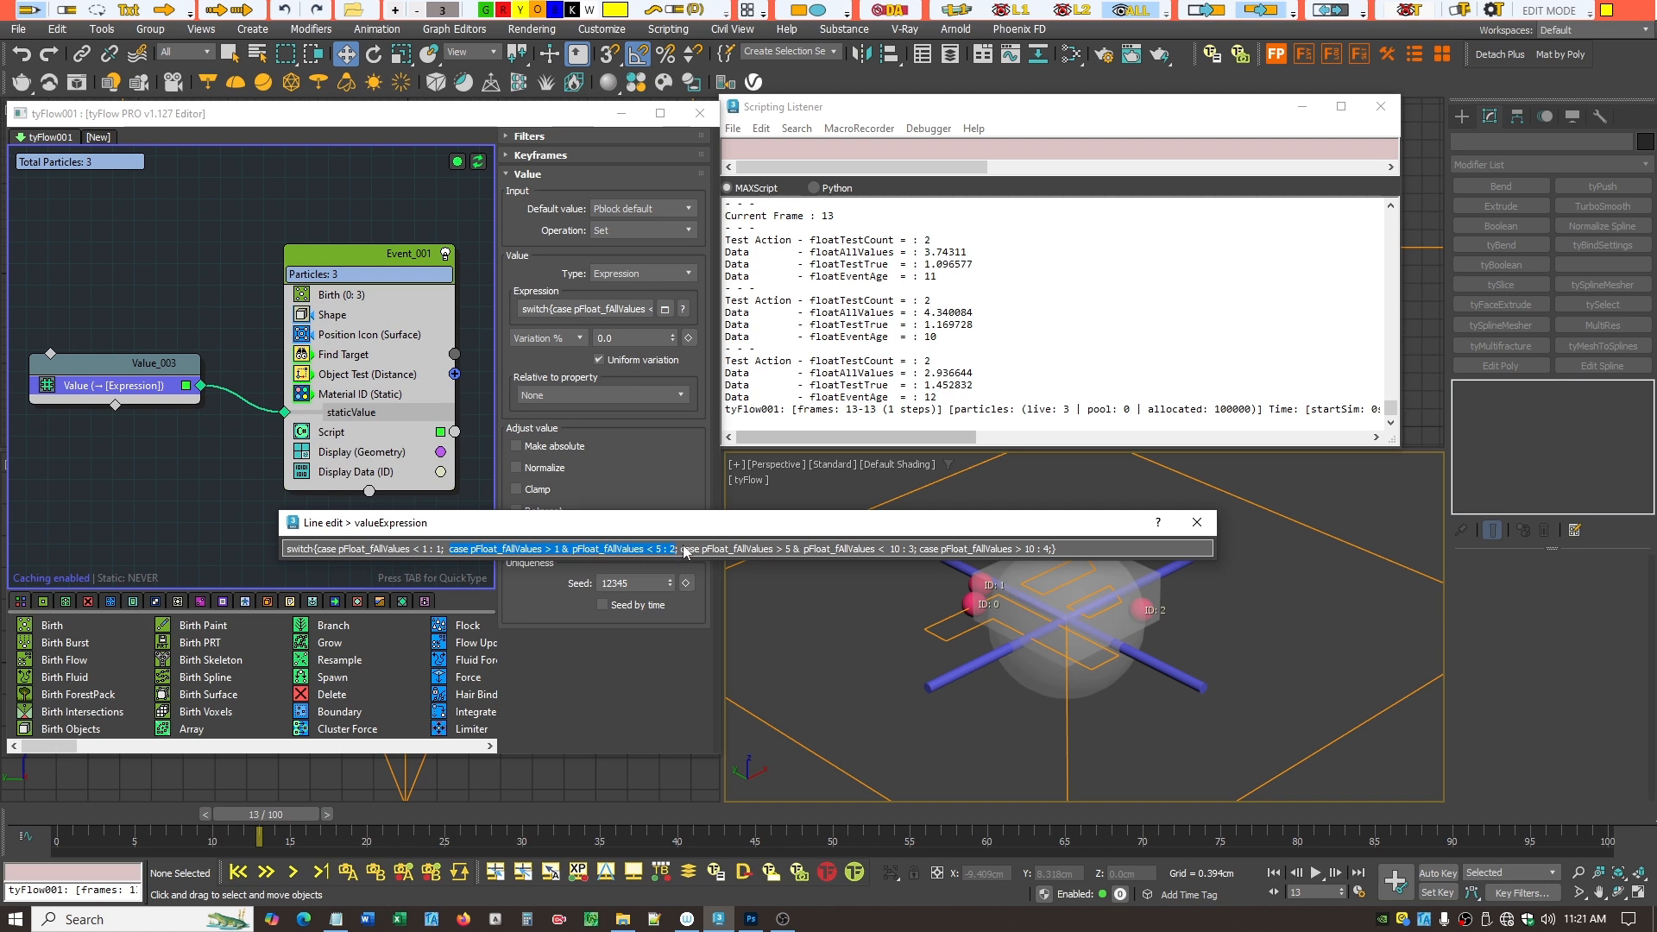
{"action": "left_click_drag", "start_coordinate": [682, 552], "coordinate": [875, 561]}
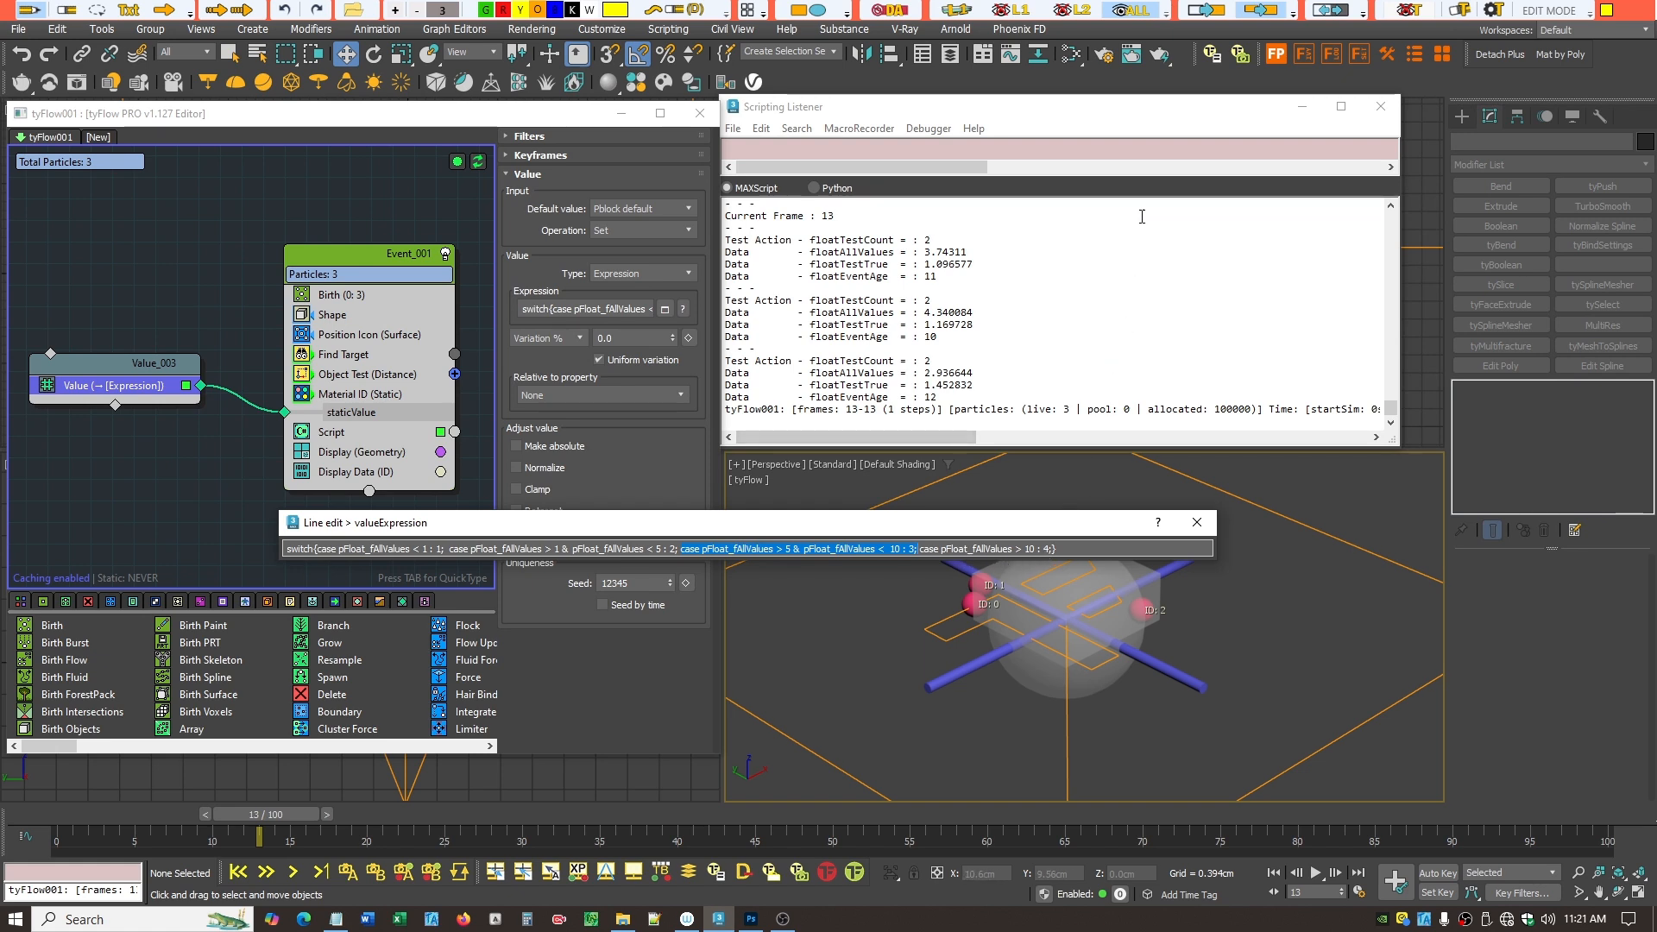
- Inspect the four-colour multi-material in the Slate Material Editor, and close it along with the expression line editor
{"action": "left_click", "coordinate": [1040, 57]}
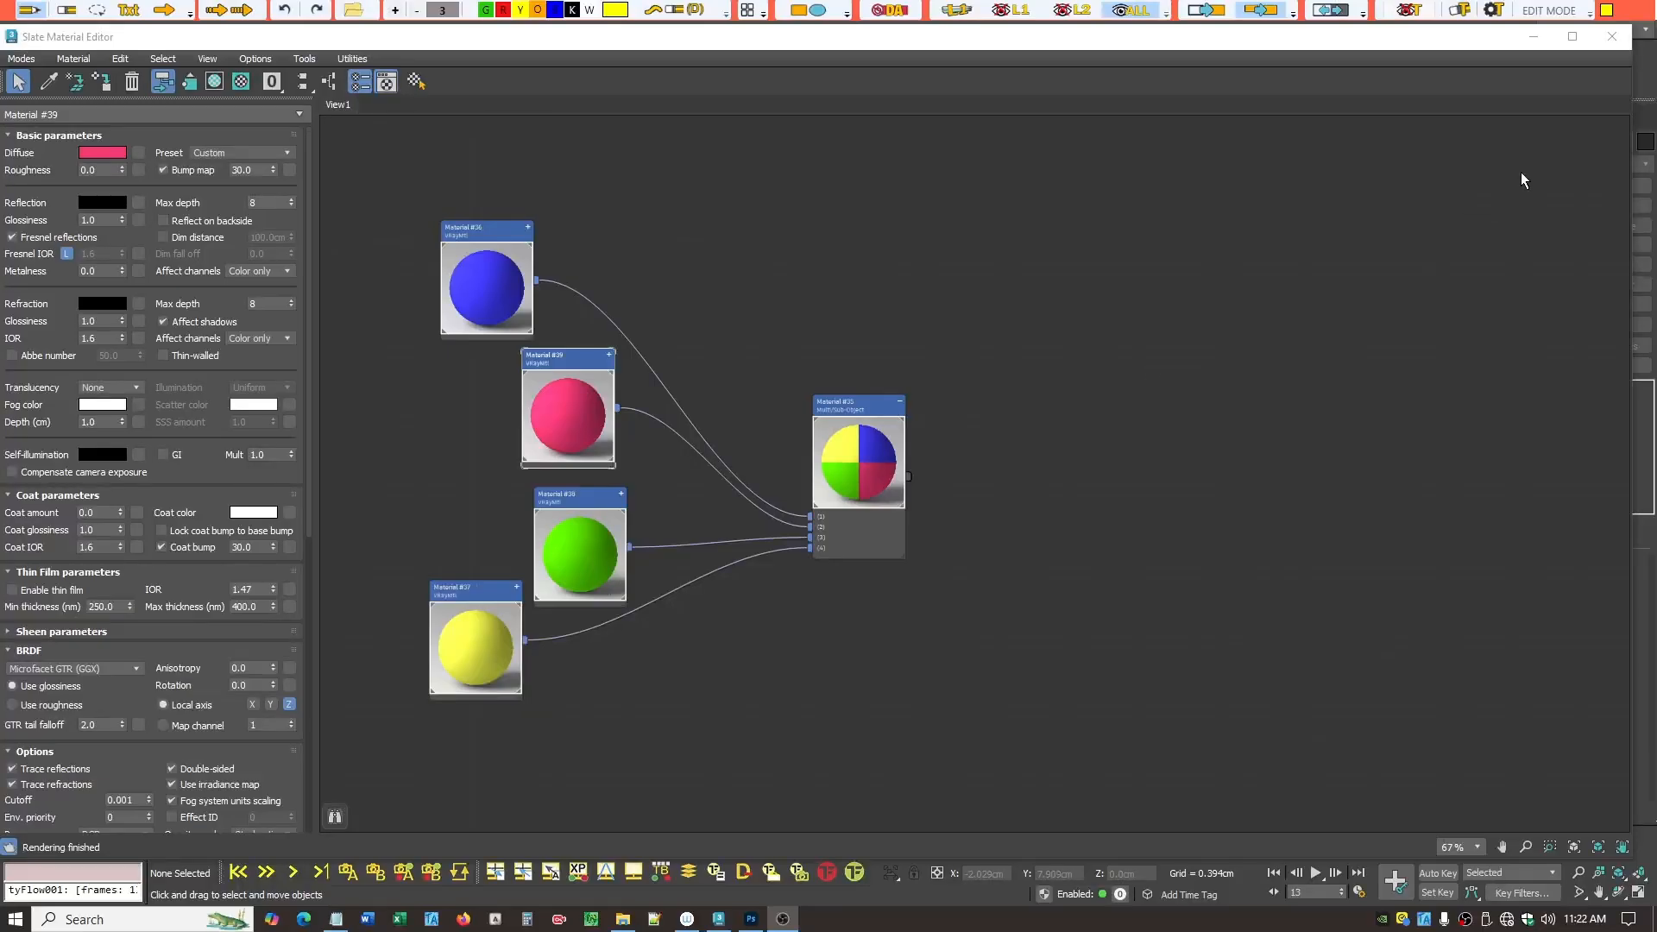
{"action": "left_click", "coordinate": [1611, 36]}
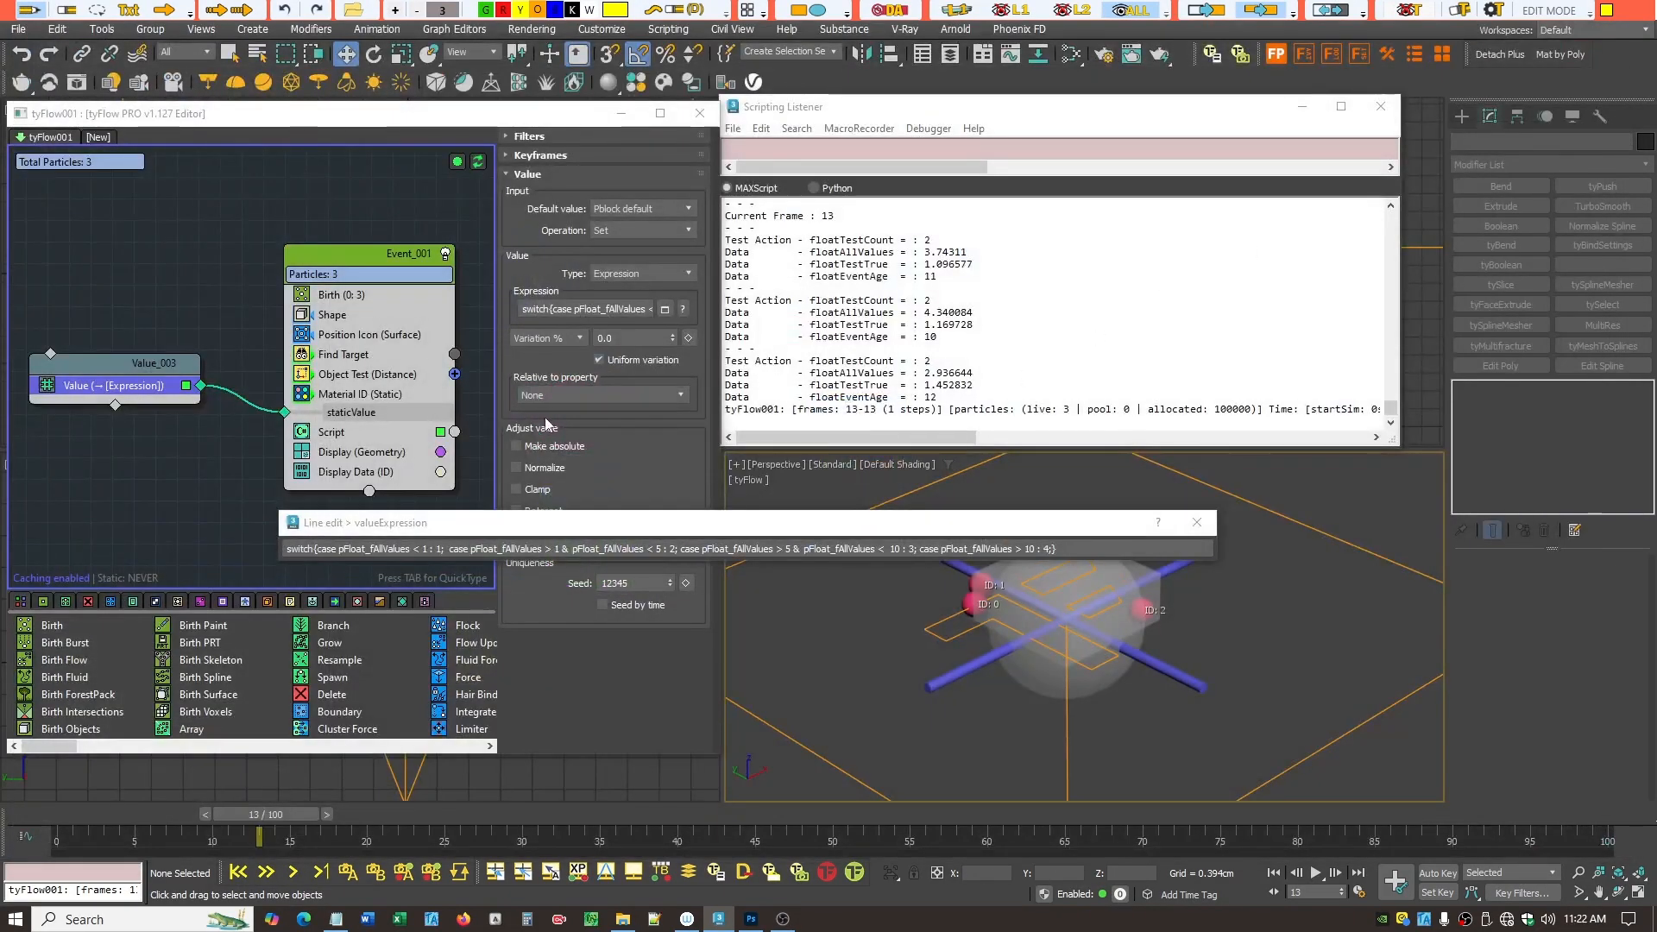
{"action": "left_click", "coordinate": [1197, 523]}
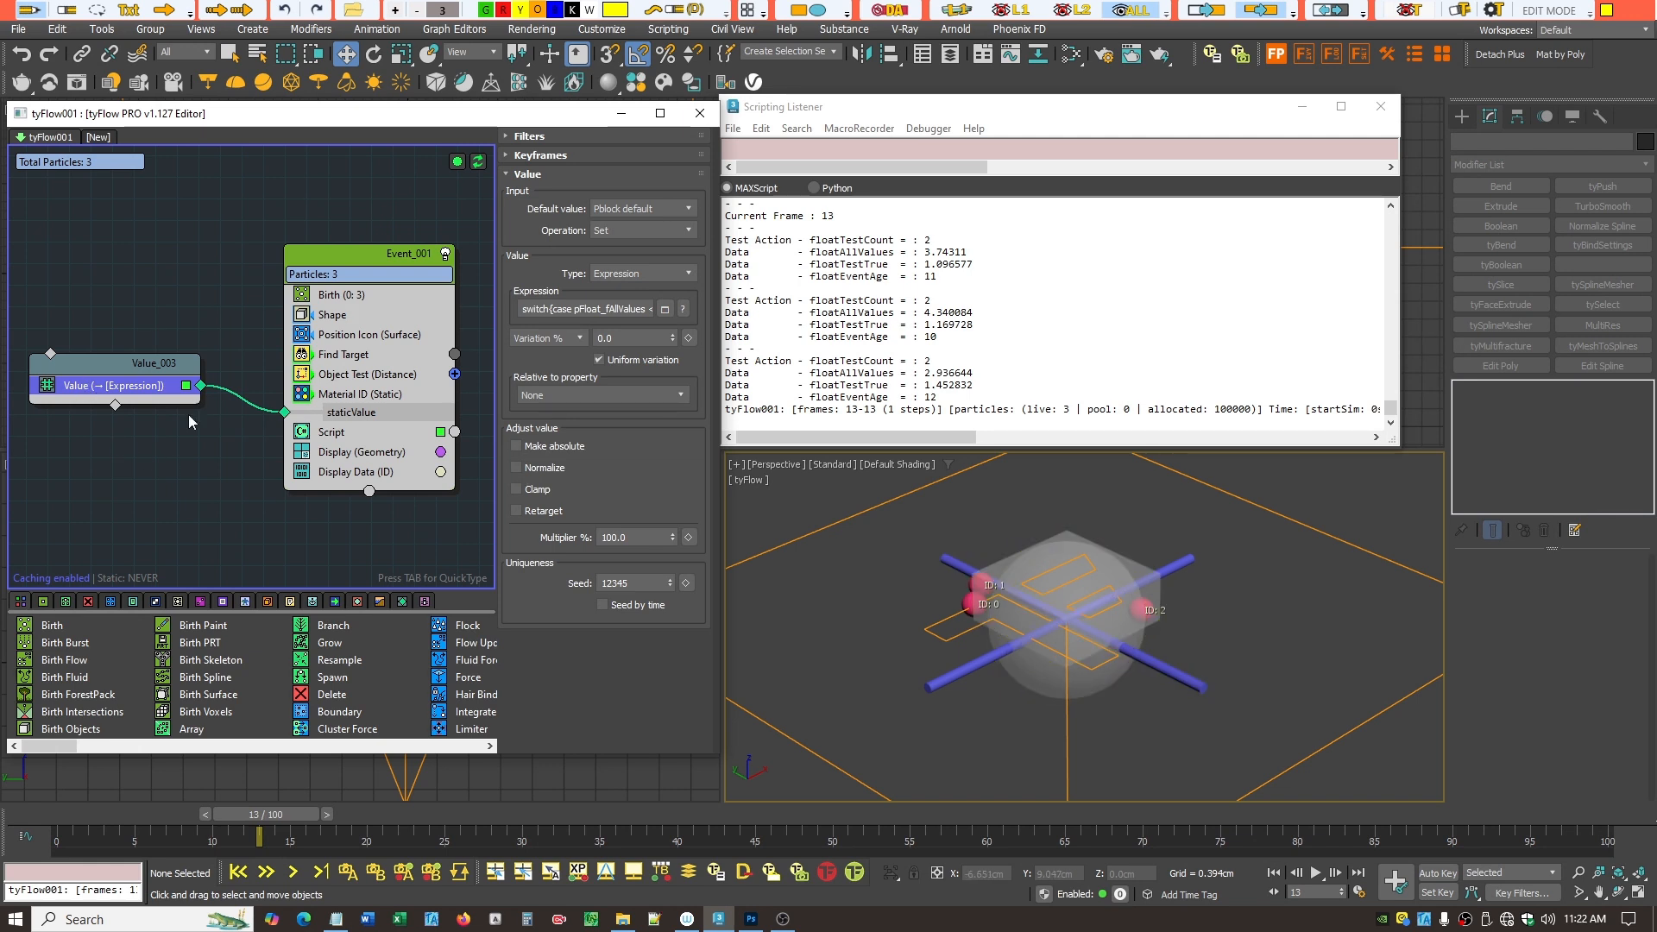
- Review the Material ID operator's static value connection and the Script operator's settings
{"action": "left_click", "coordinate": [363, 416]}
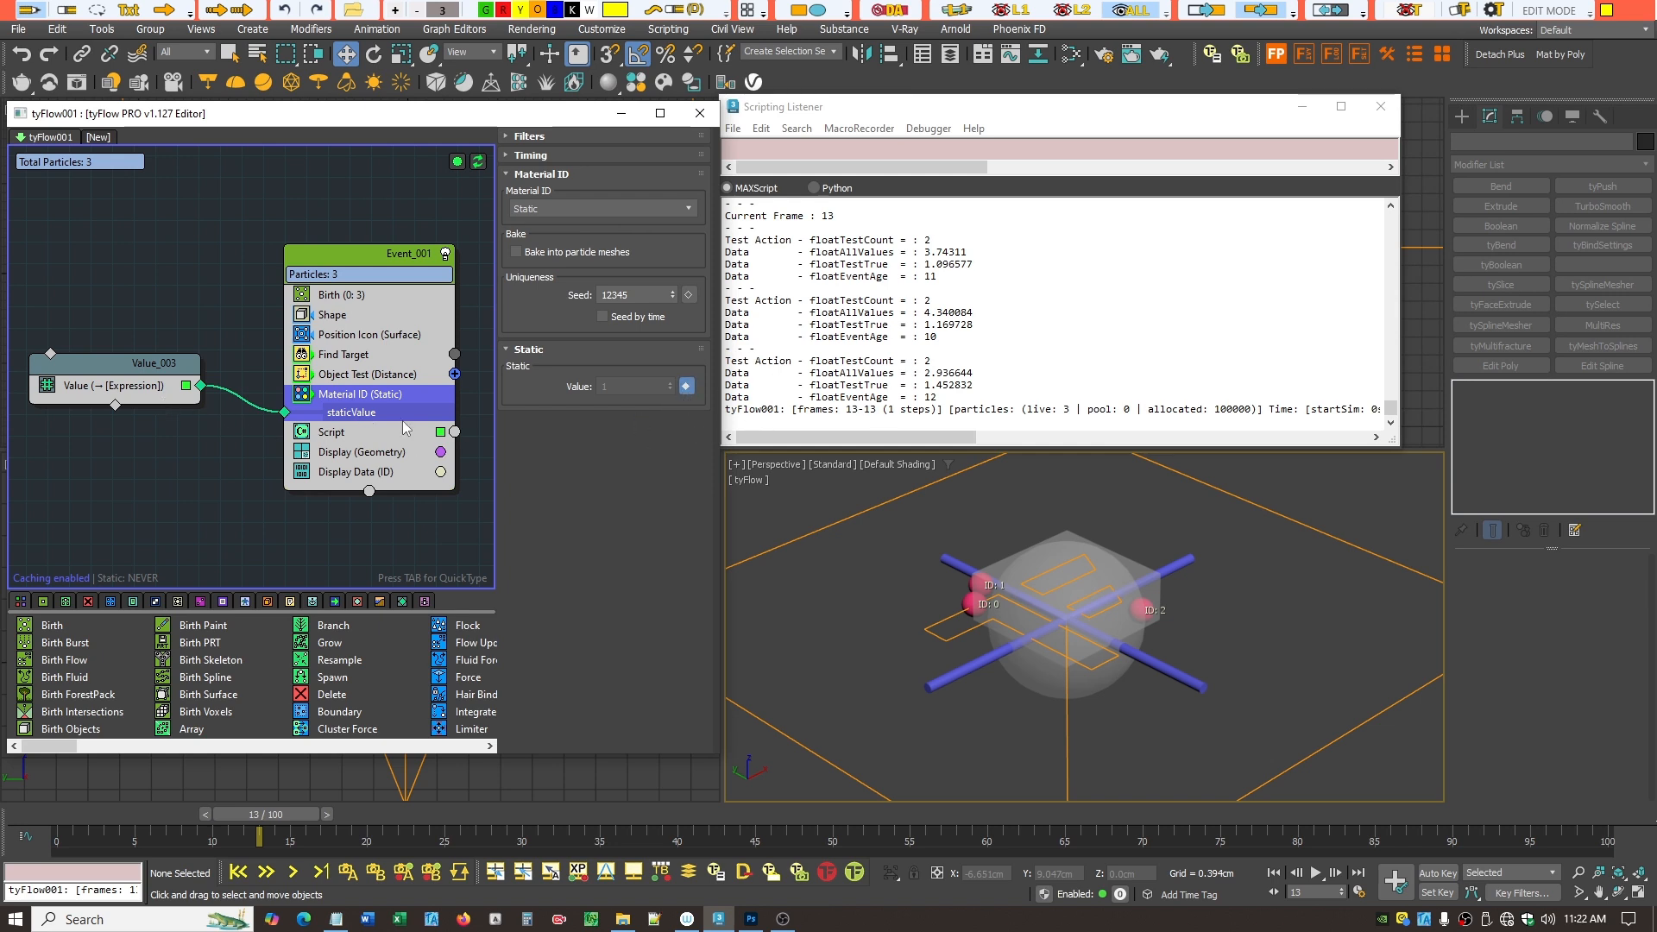
{"action": "left_click", "coordinate": [328, 433]}
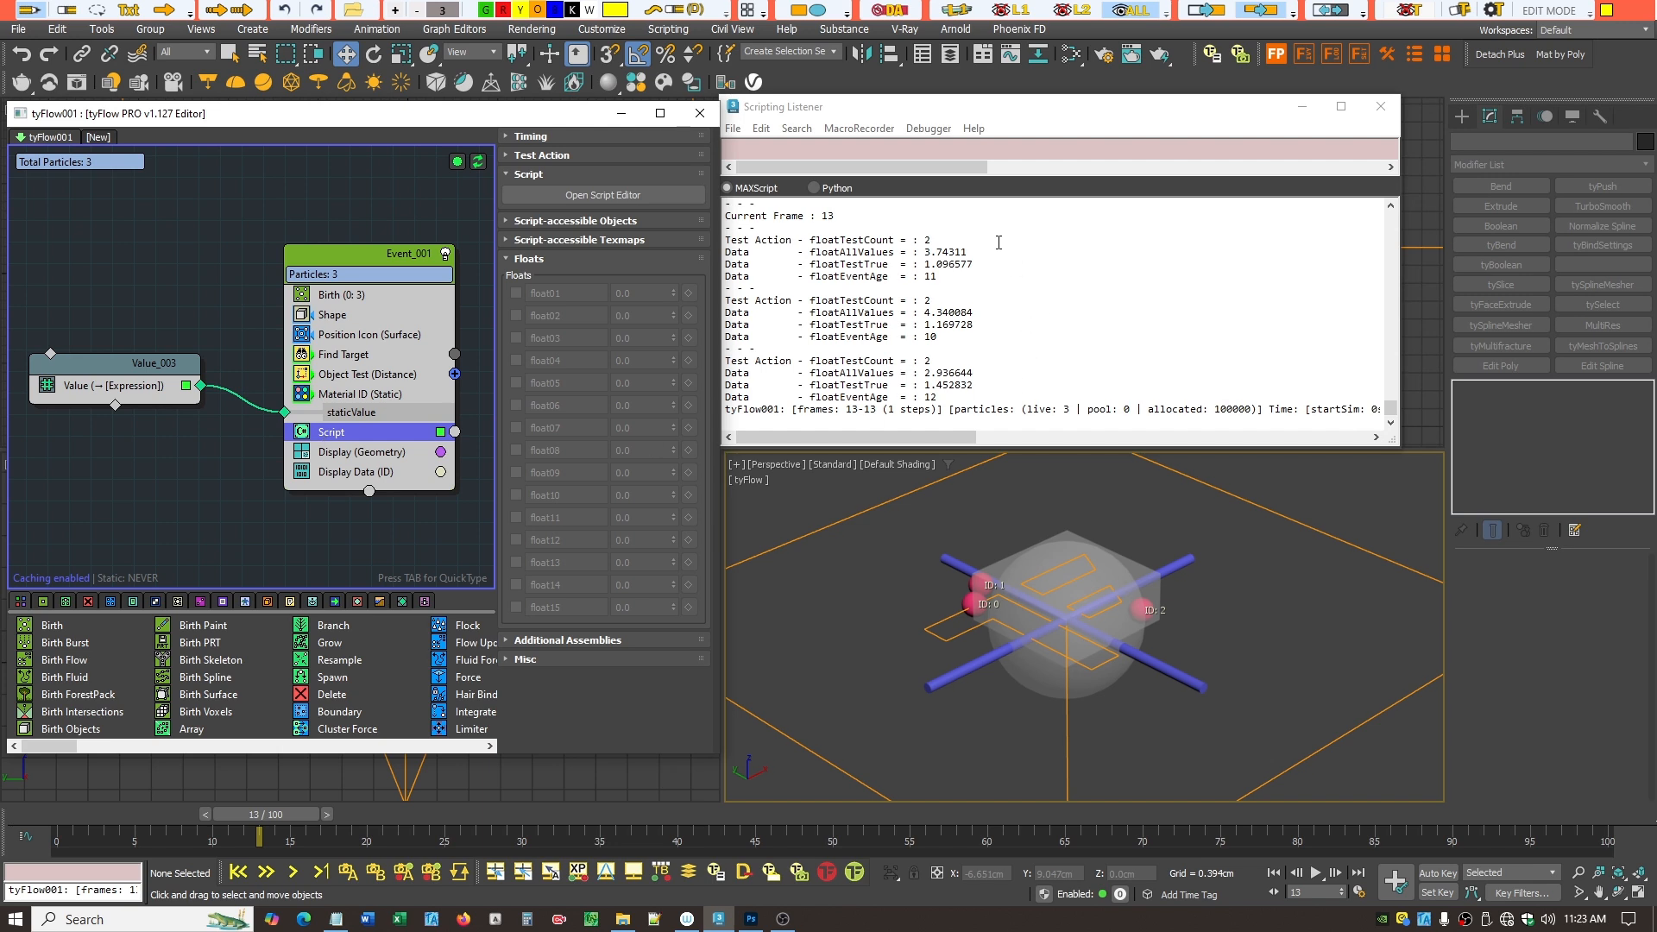
{"action": "left_click", "coordinate": [347, 407]}
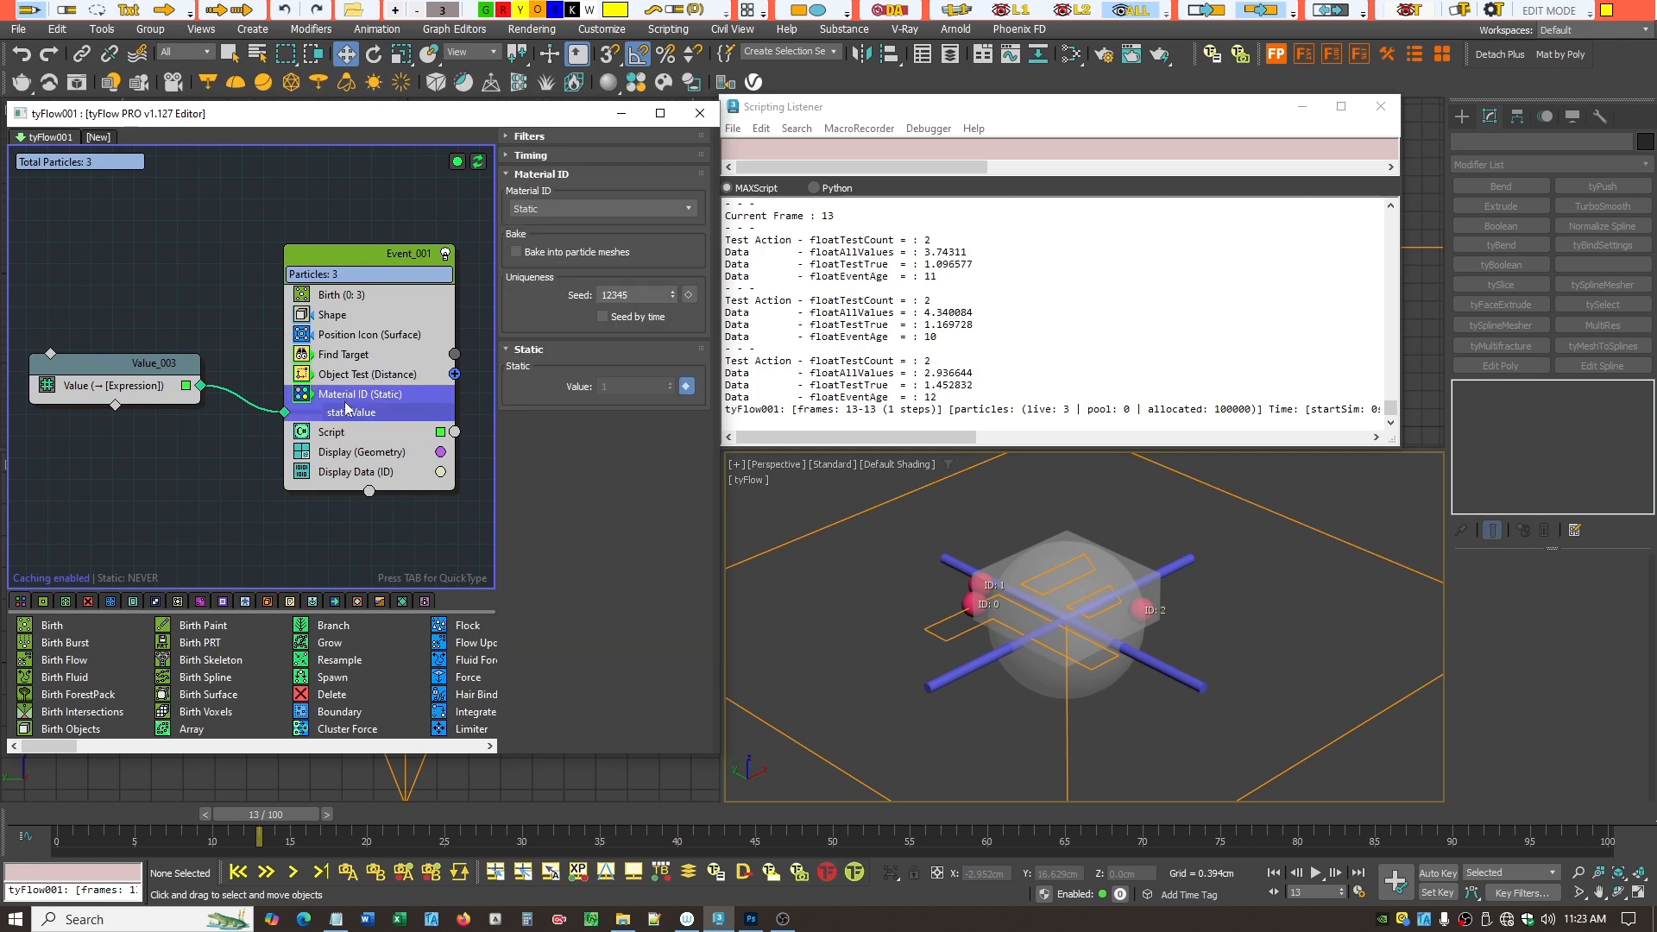
- Disable saving the test value and the event age when TRUE in the Object Test's Test Action settings
{"action": "left_click", "coordinate": [359, 377]}
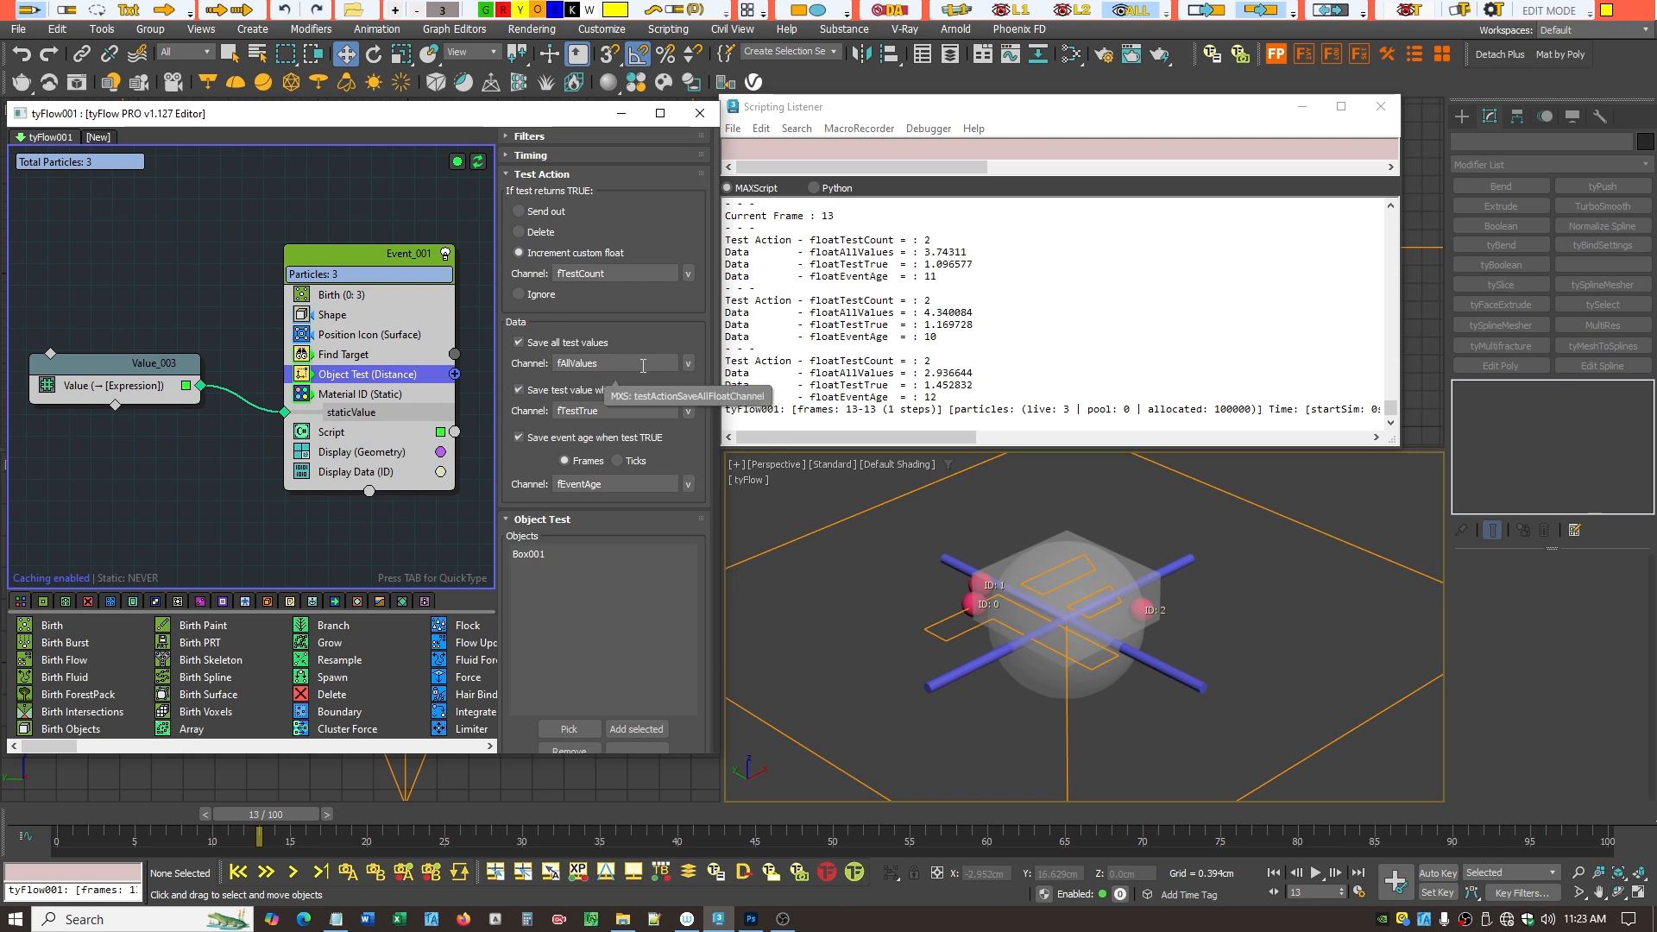
{"action": "left_click", "coordinate": [520, 391]}
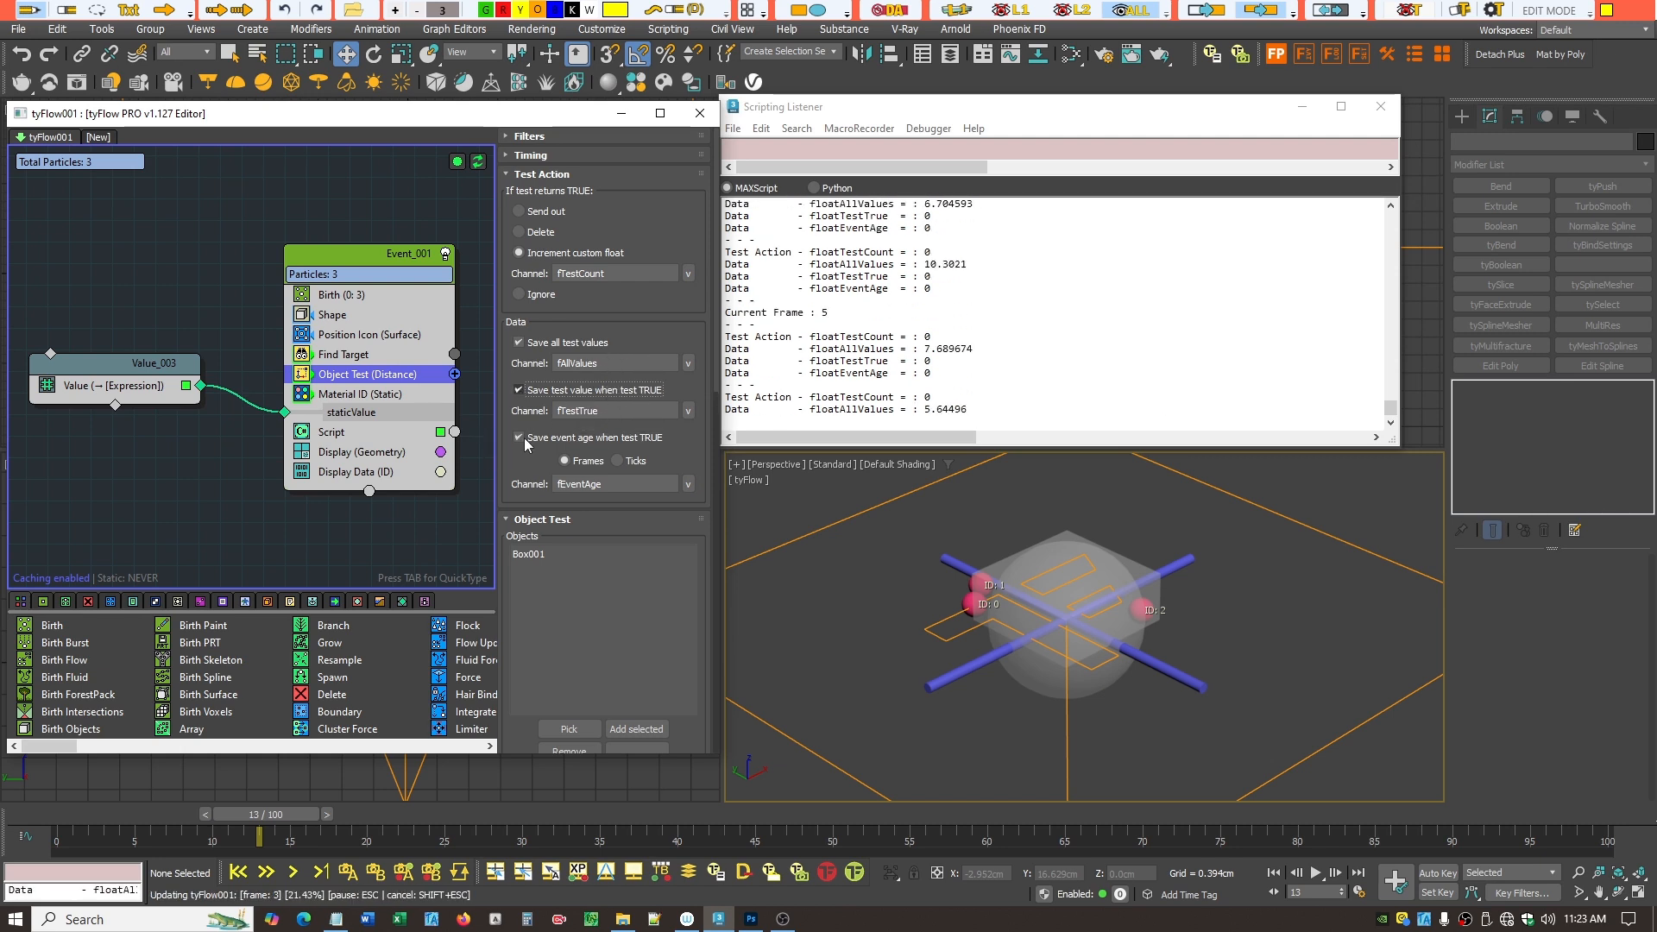
{"action": "left_click", "coordinate": [520, 437]}
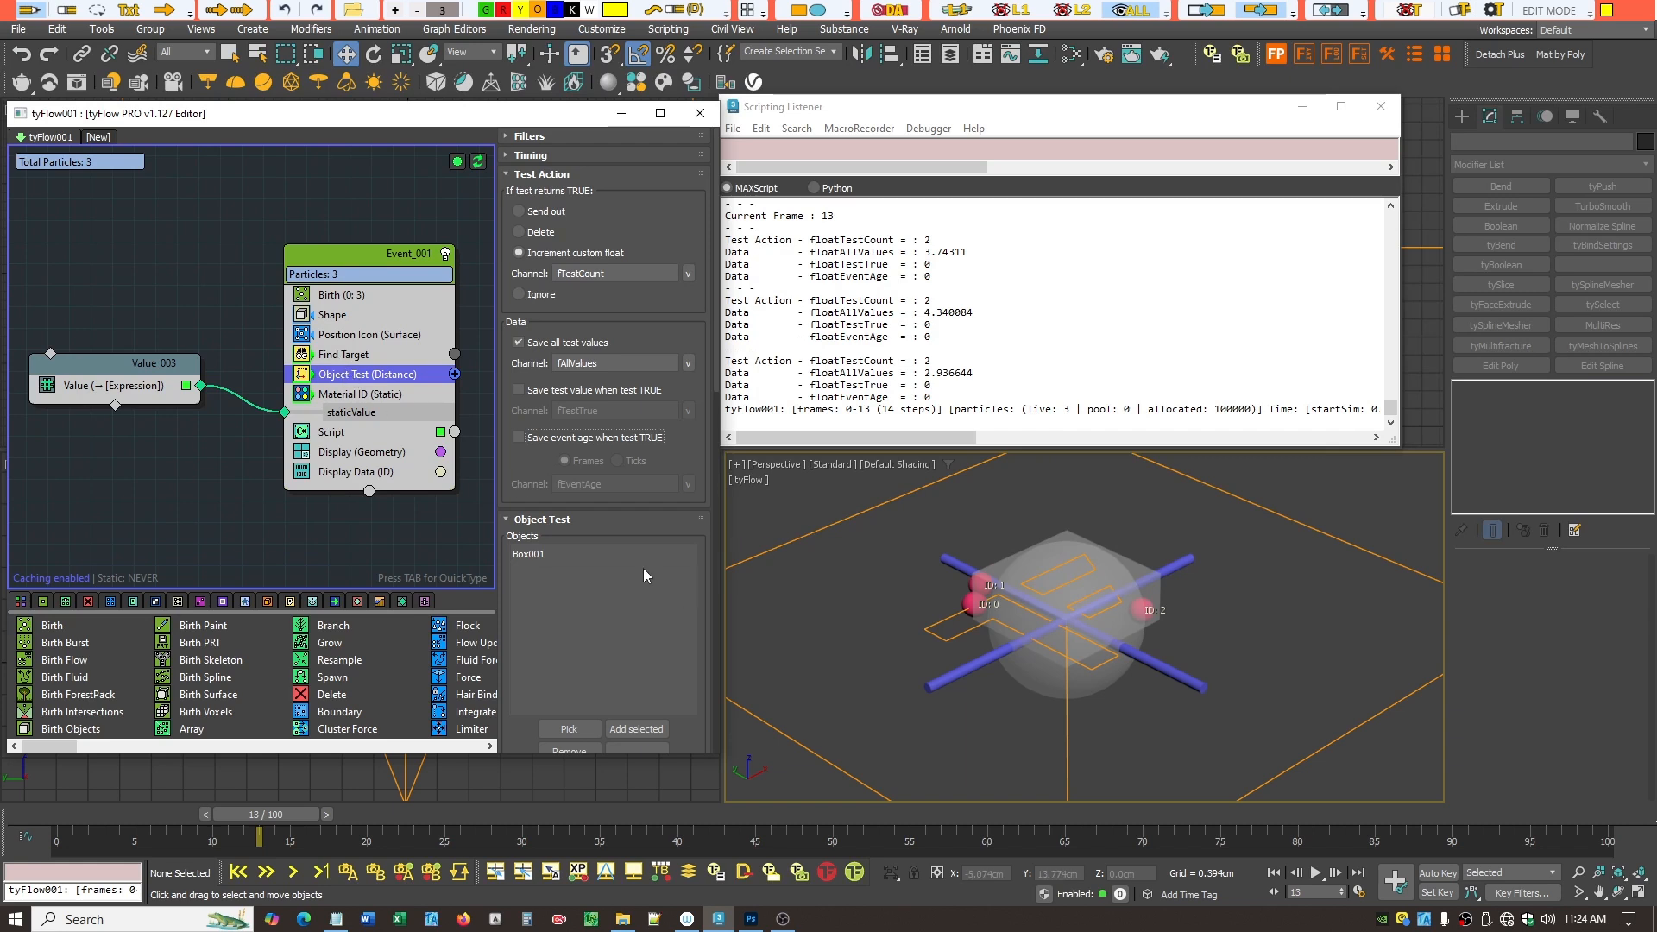
- Trace the data from Object Test's distance through the Value expression to Material ID, highlighting the third particle's floatAllValues line in the listener
{"action": "left_click", "coordinate": [558, 557]}
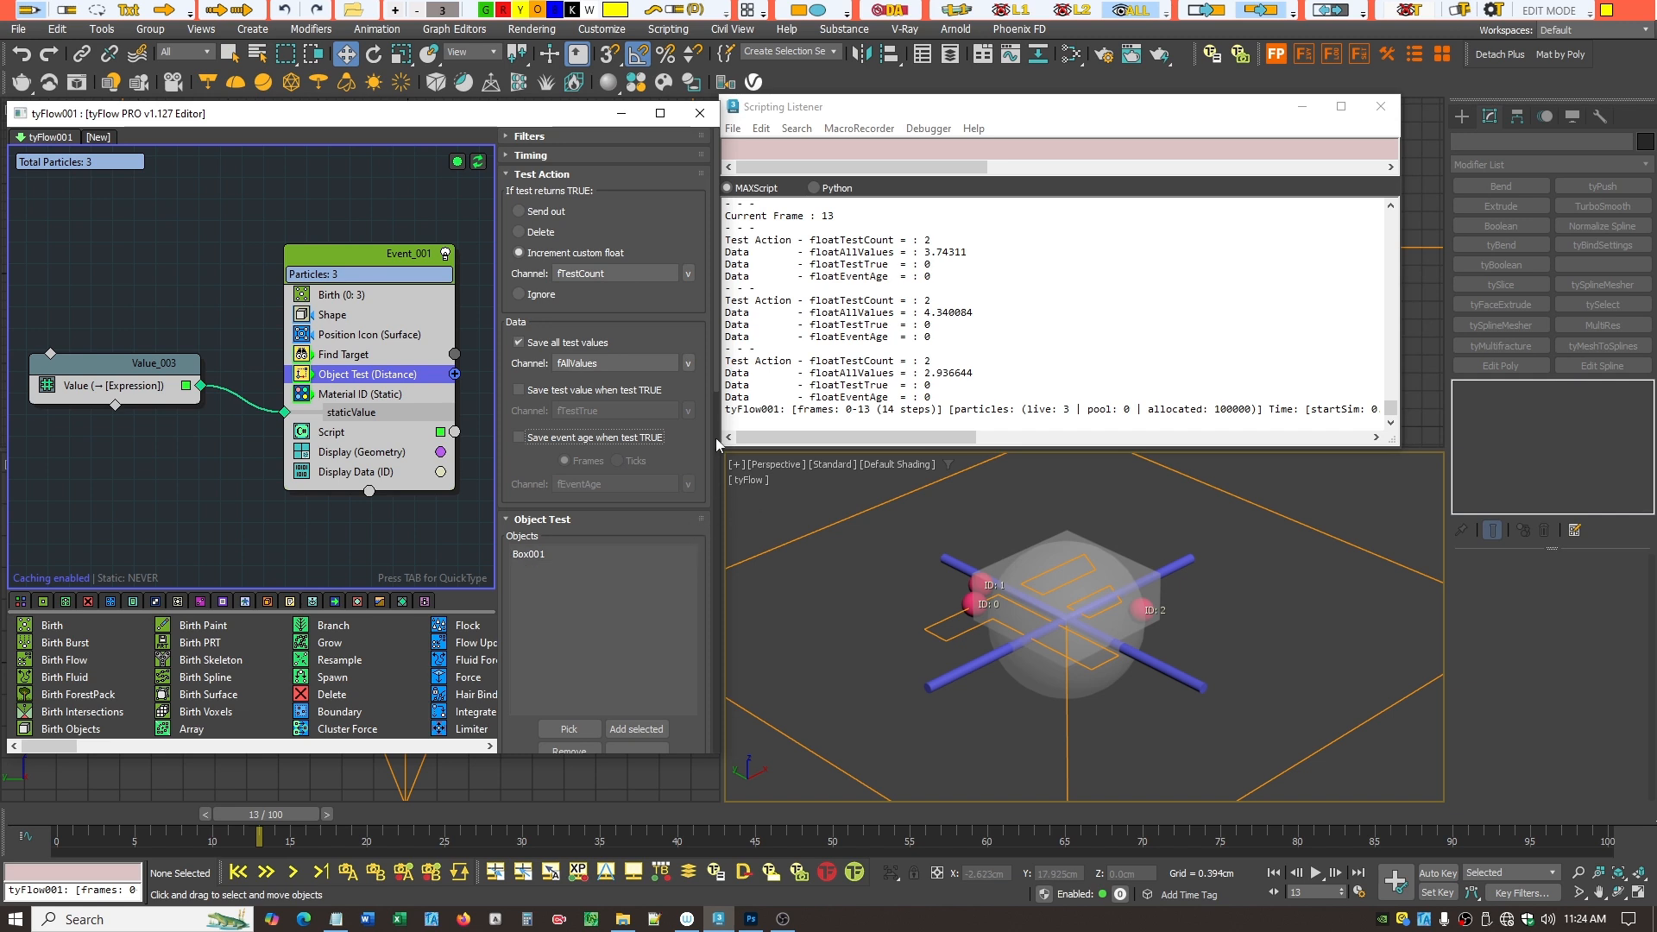
{"action": "scroll", "coordinate": [701, 433], "scroll_direction": "down", "scroll_amount": 10}
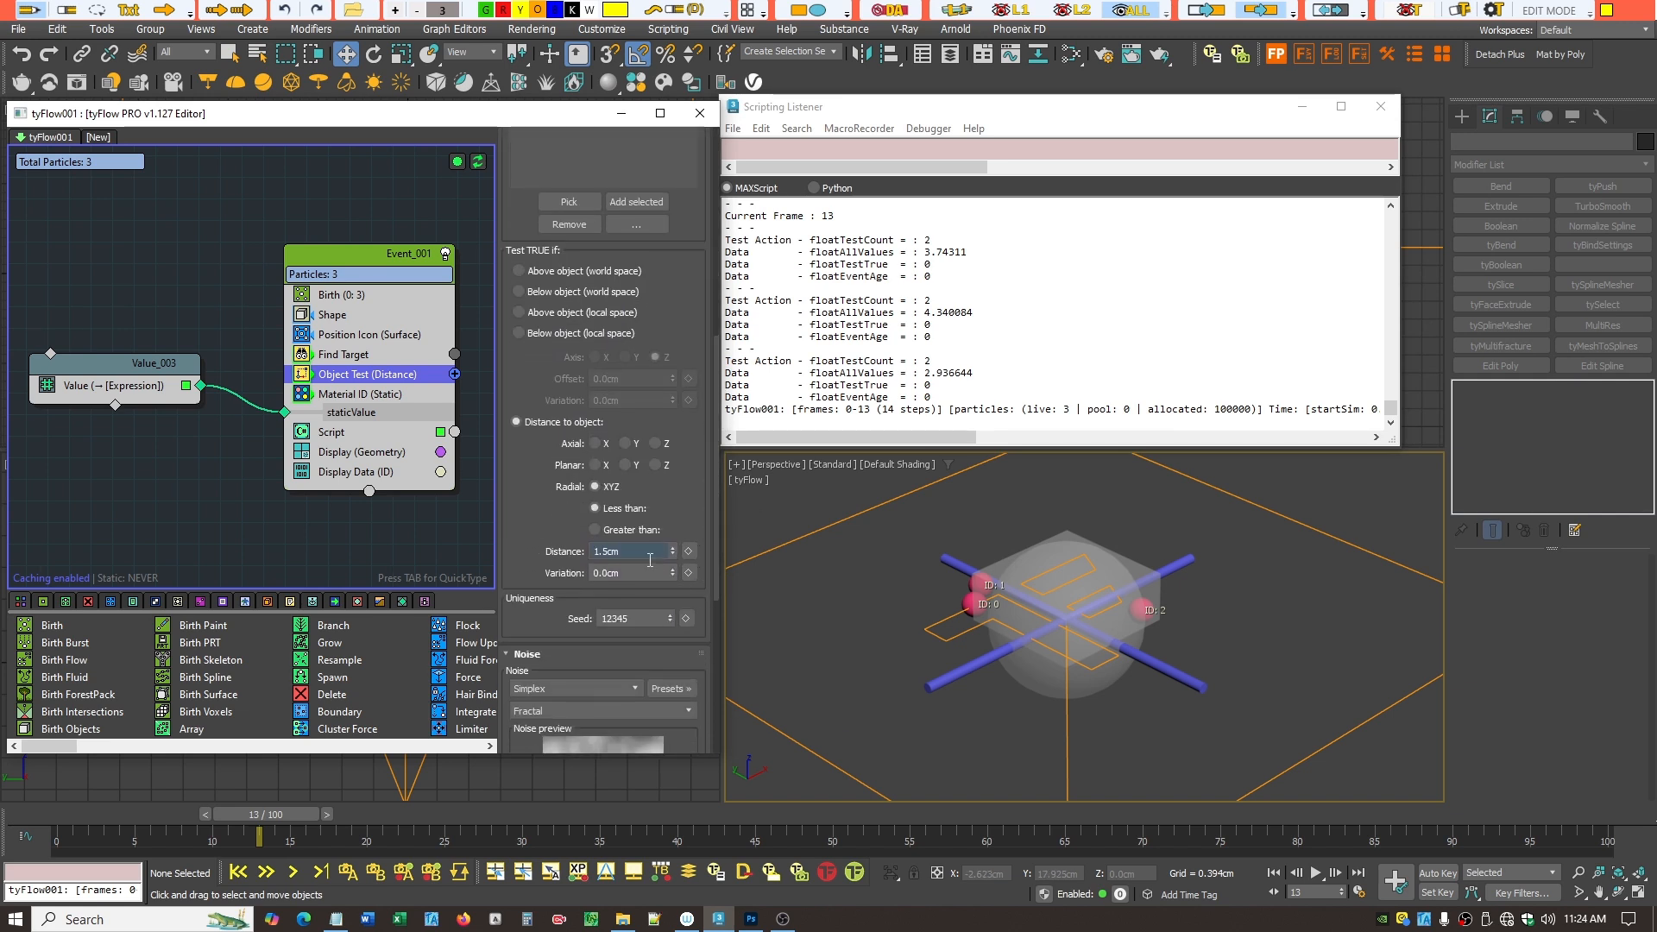
{"action": "left_click", "coordinate": [93, 384]}
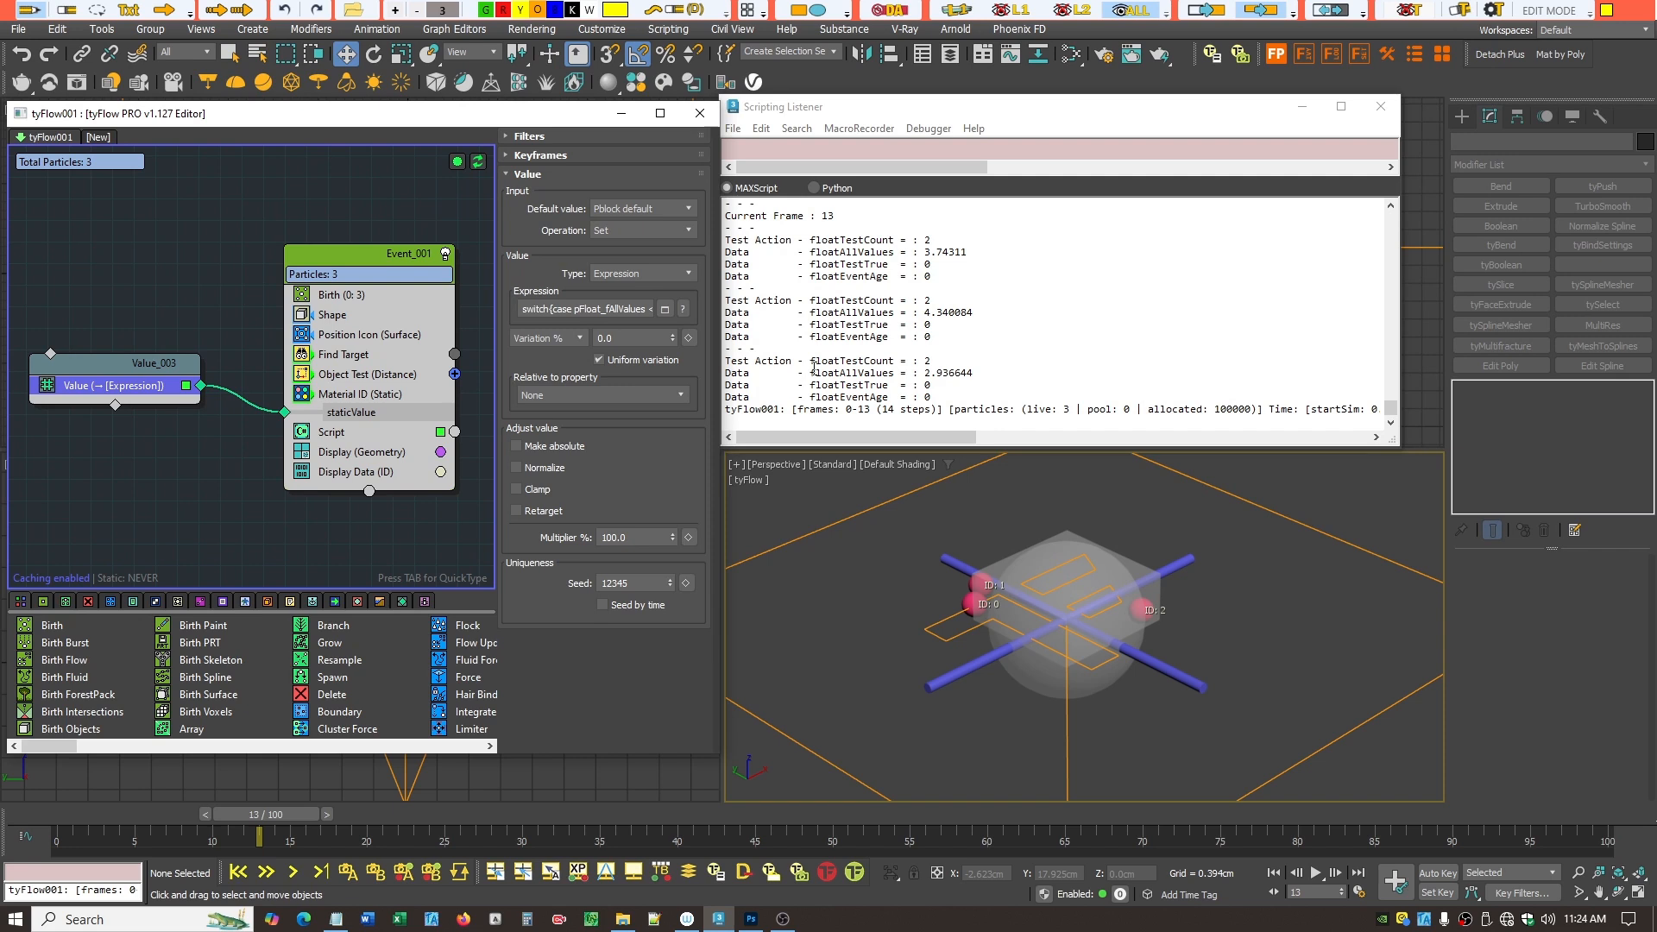
{"action": "left_click_drag", "start_coordinate": [809, 373], "coordinate": [987, 376]}
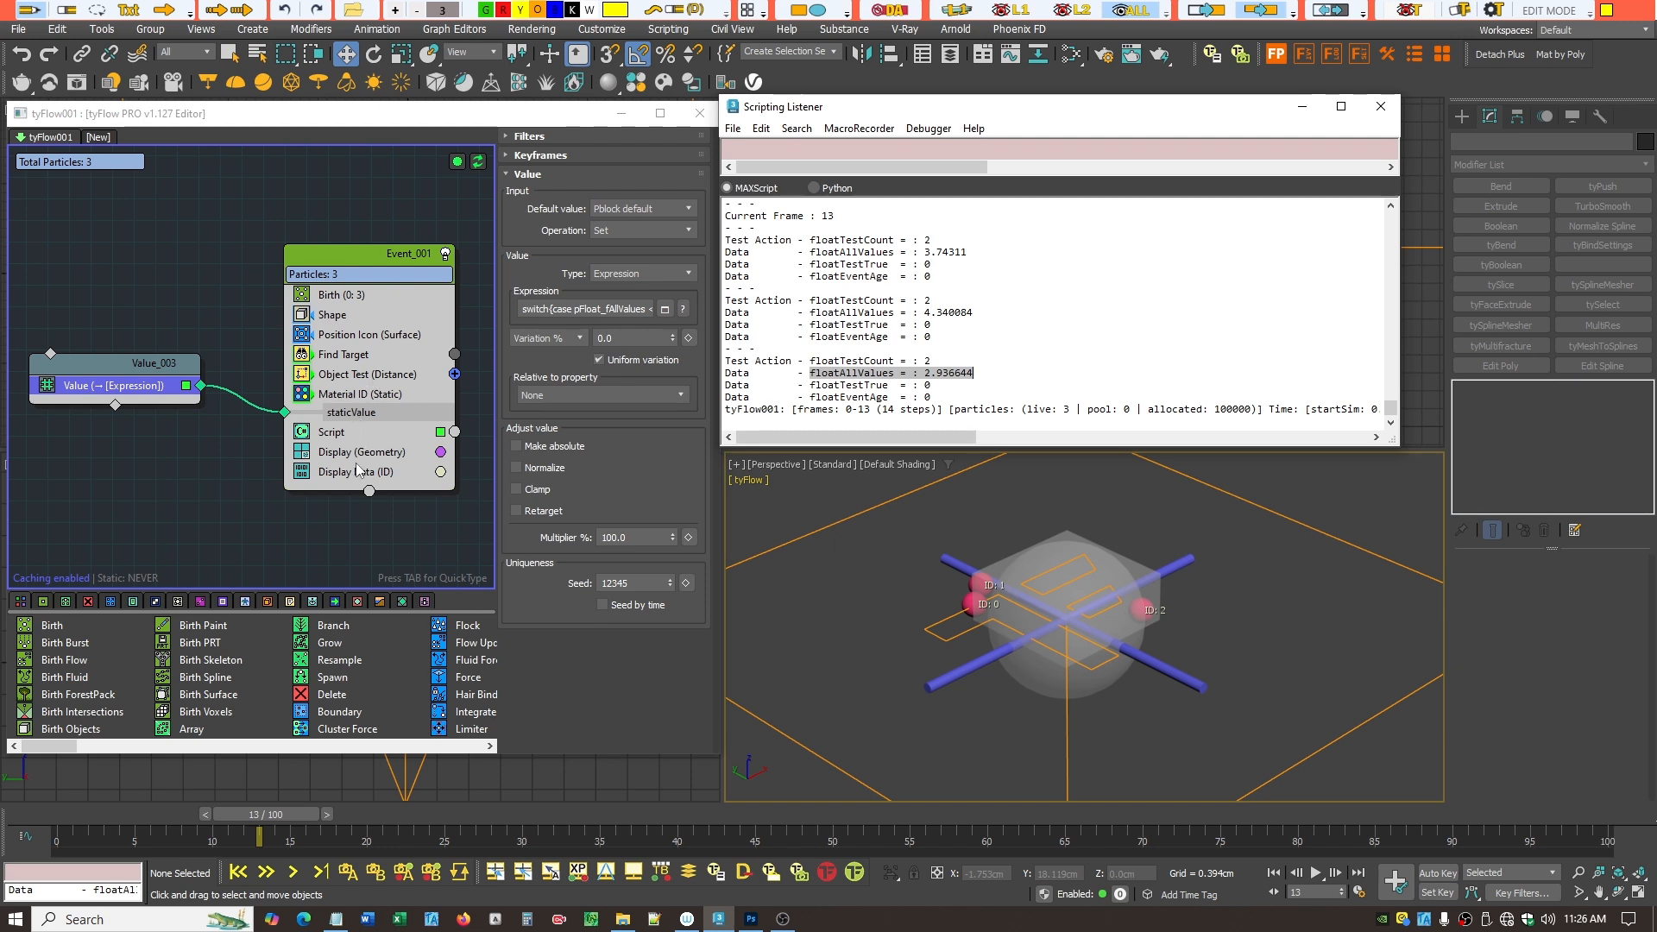
{"action": "left_click", "coordinate": [367, 408]}
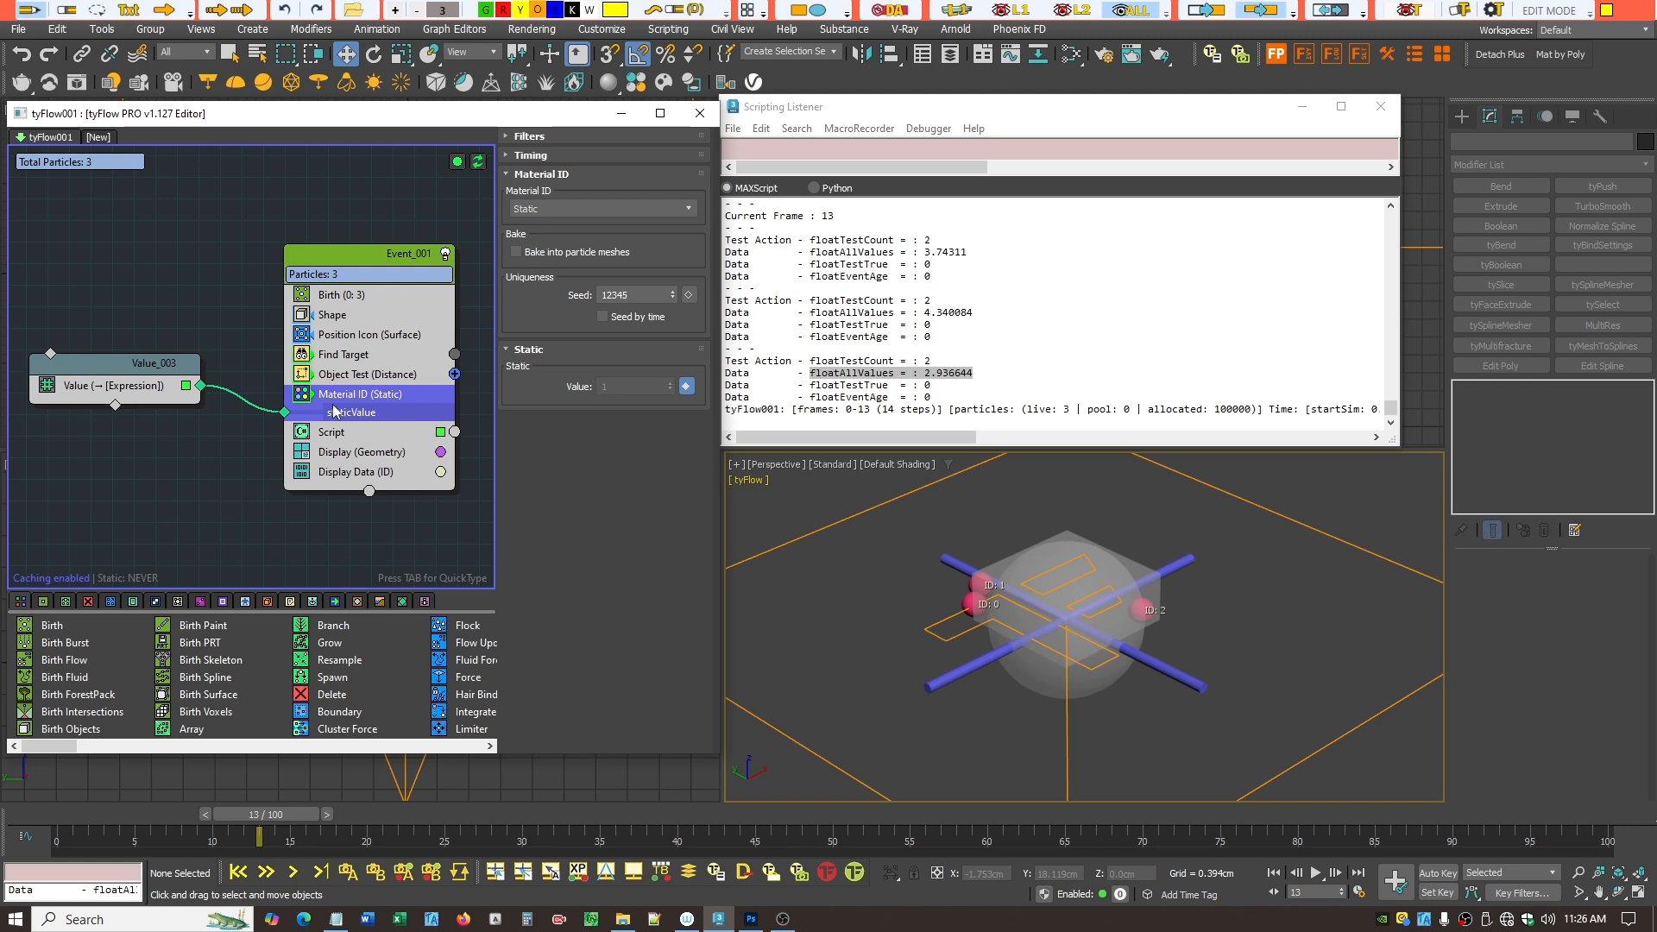
{"action": "left_click", "coordinate": [131, 391]}
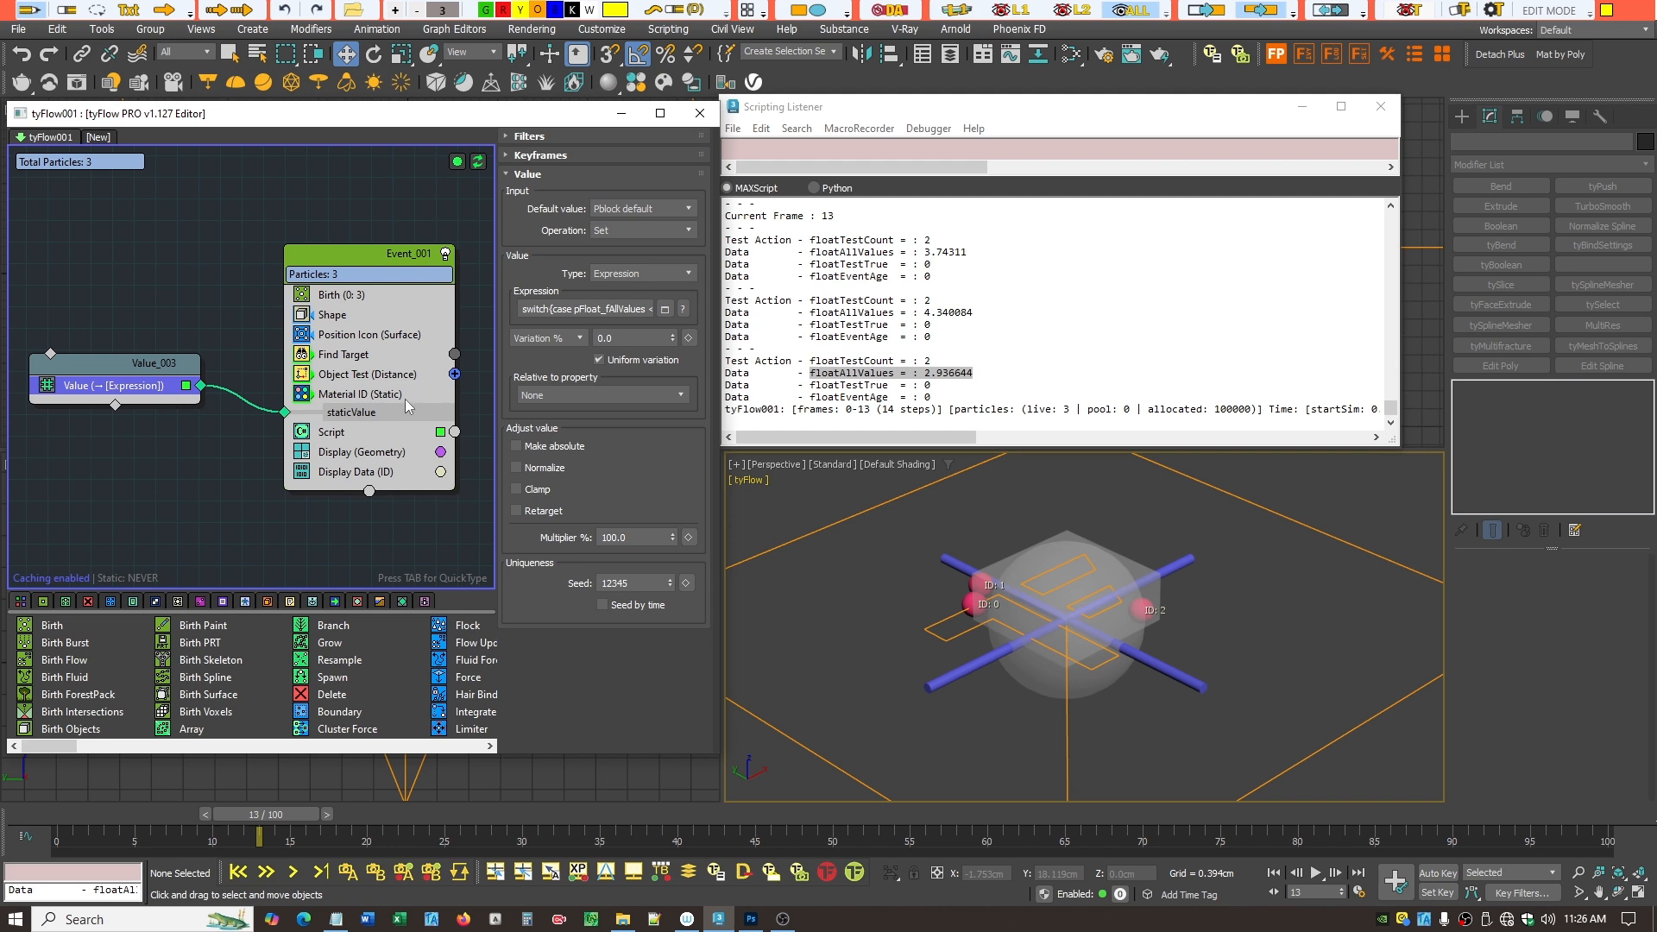
- Scrub the animation from frame 0 through frames 4, 7 and 10 to frame 94, comparing particle colours with floatAllValues
{"action": "key", "text": "Home"}
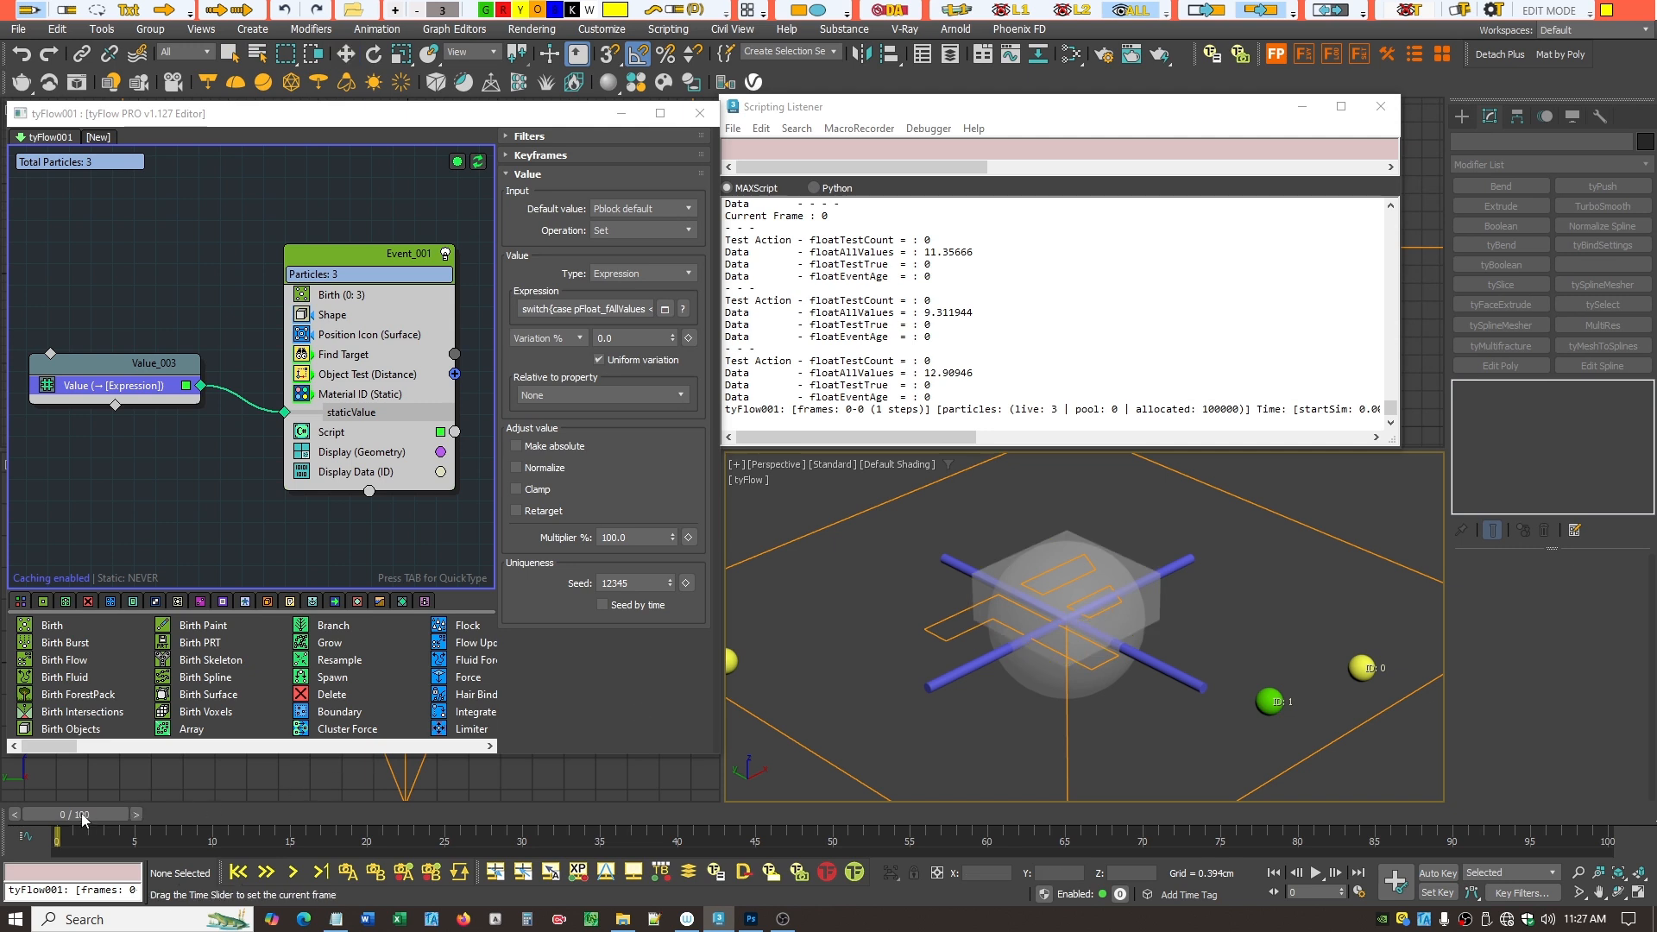
{"action": "left_click_drag", "start_coordinate": [88, 833], "coordinate": [144, 878]}
{"action": "key", "text": "w"}
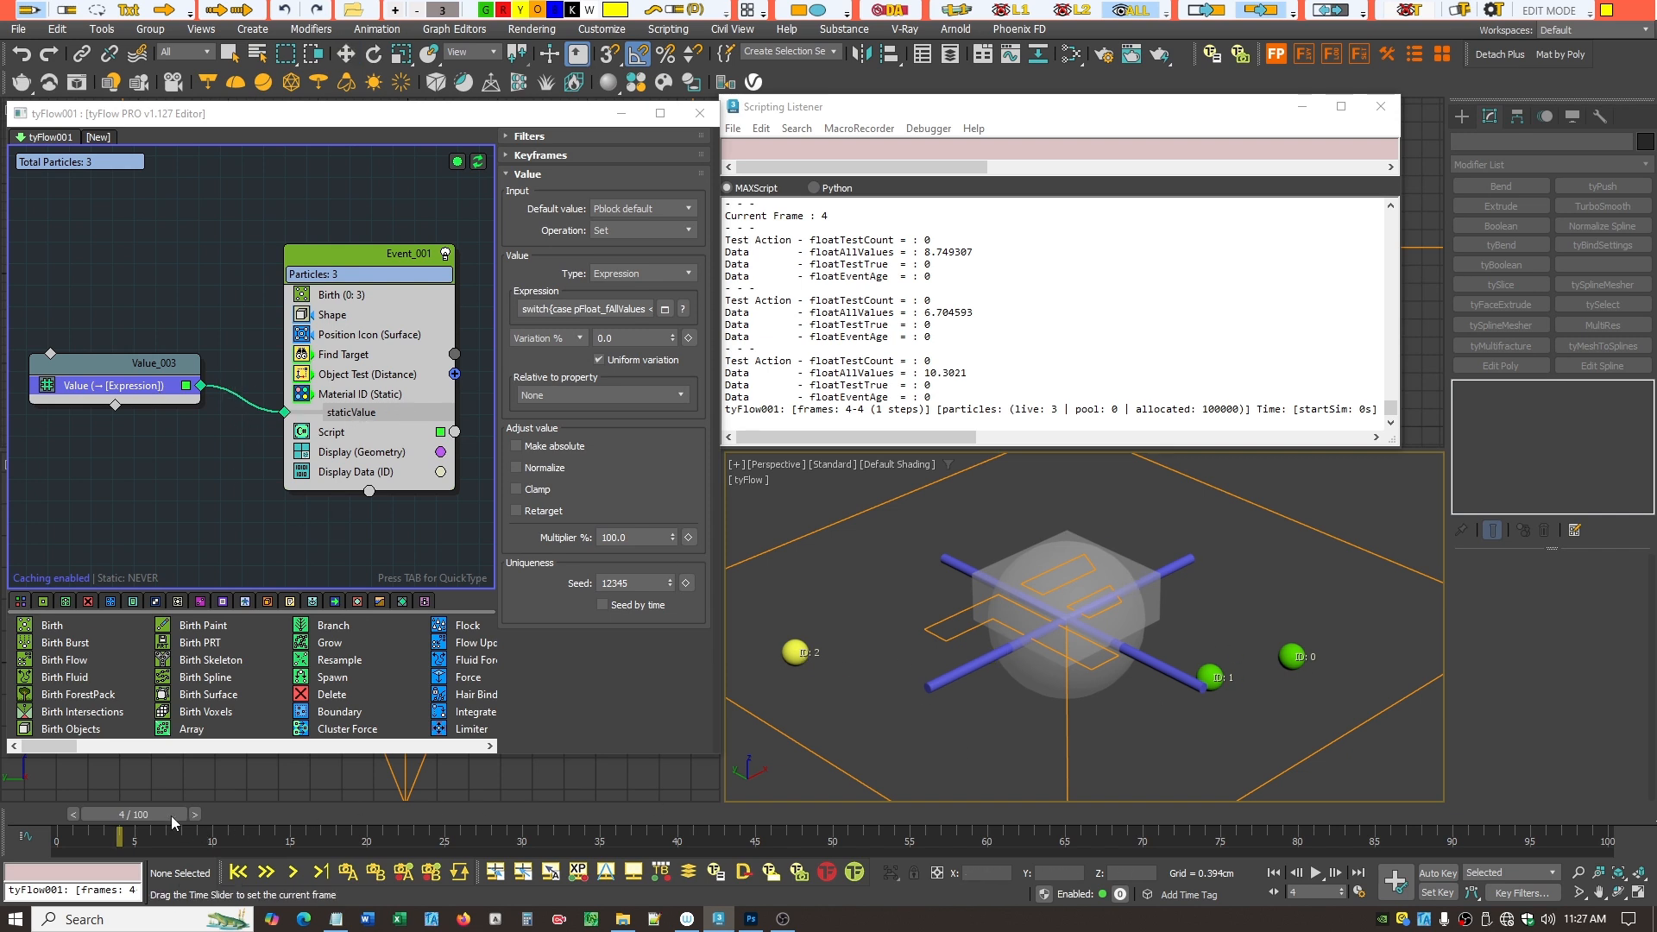
{"action": "left_click_drag", "start_coordinate": [171, 816], "coordinate": [200, 824]}
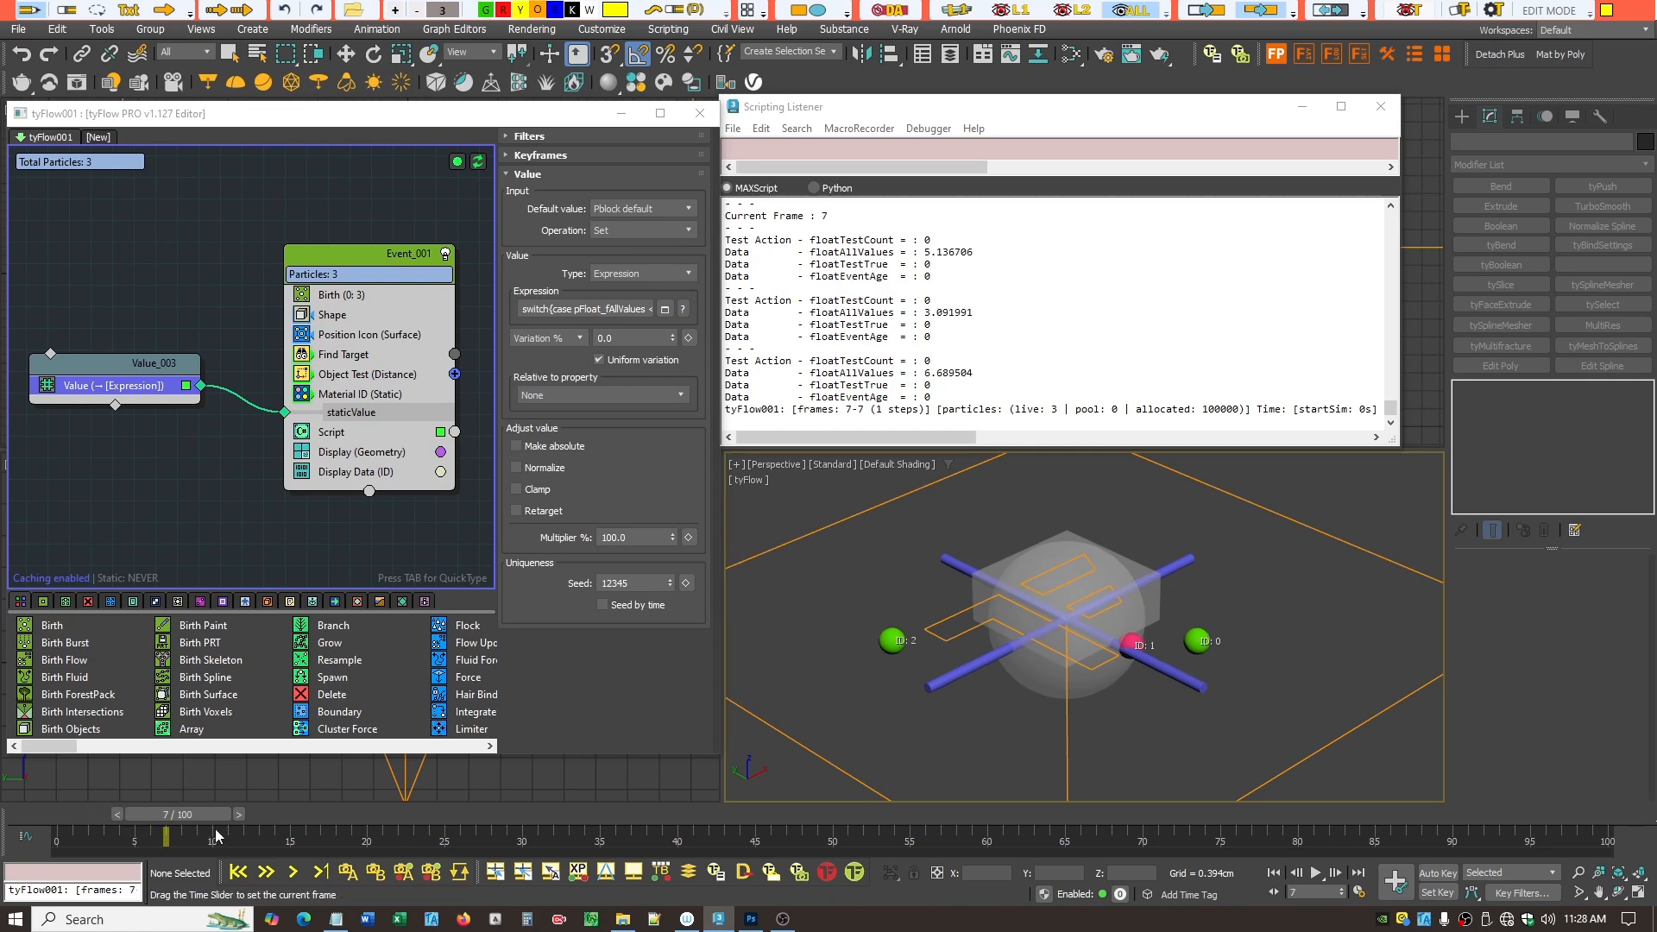
{"action": "key", "text": "w"}
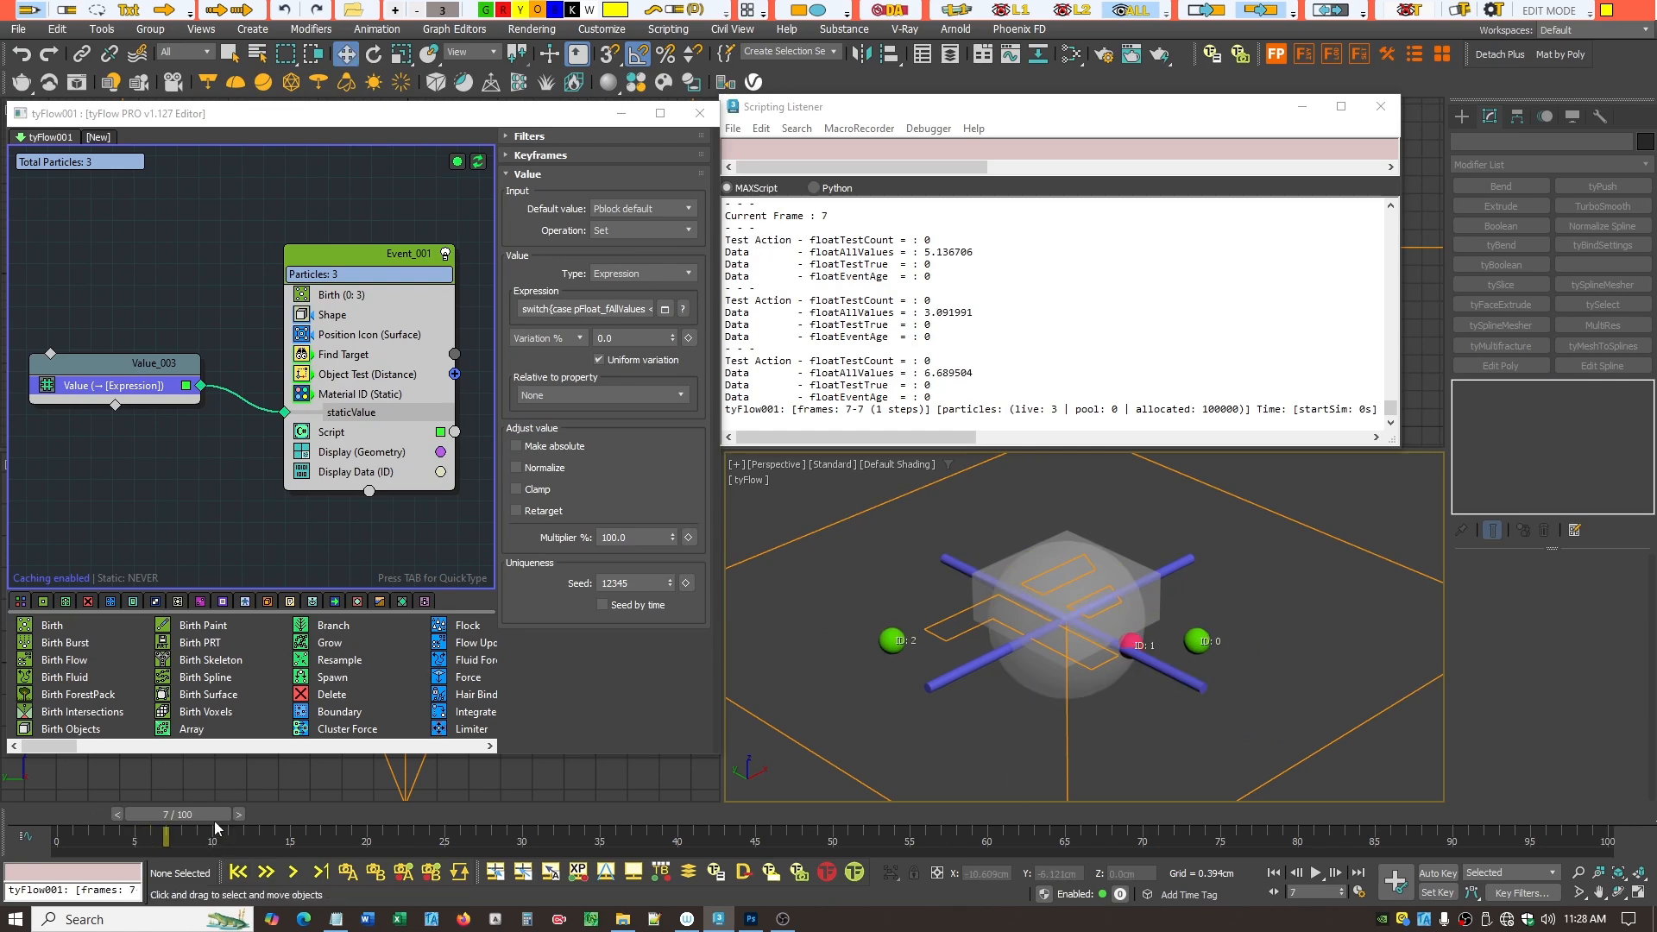
{"action": "left_click_drag", "start_coordinate": [204, 816], "coordinate": [247, 834]}
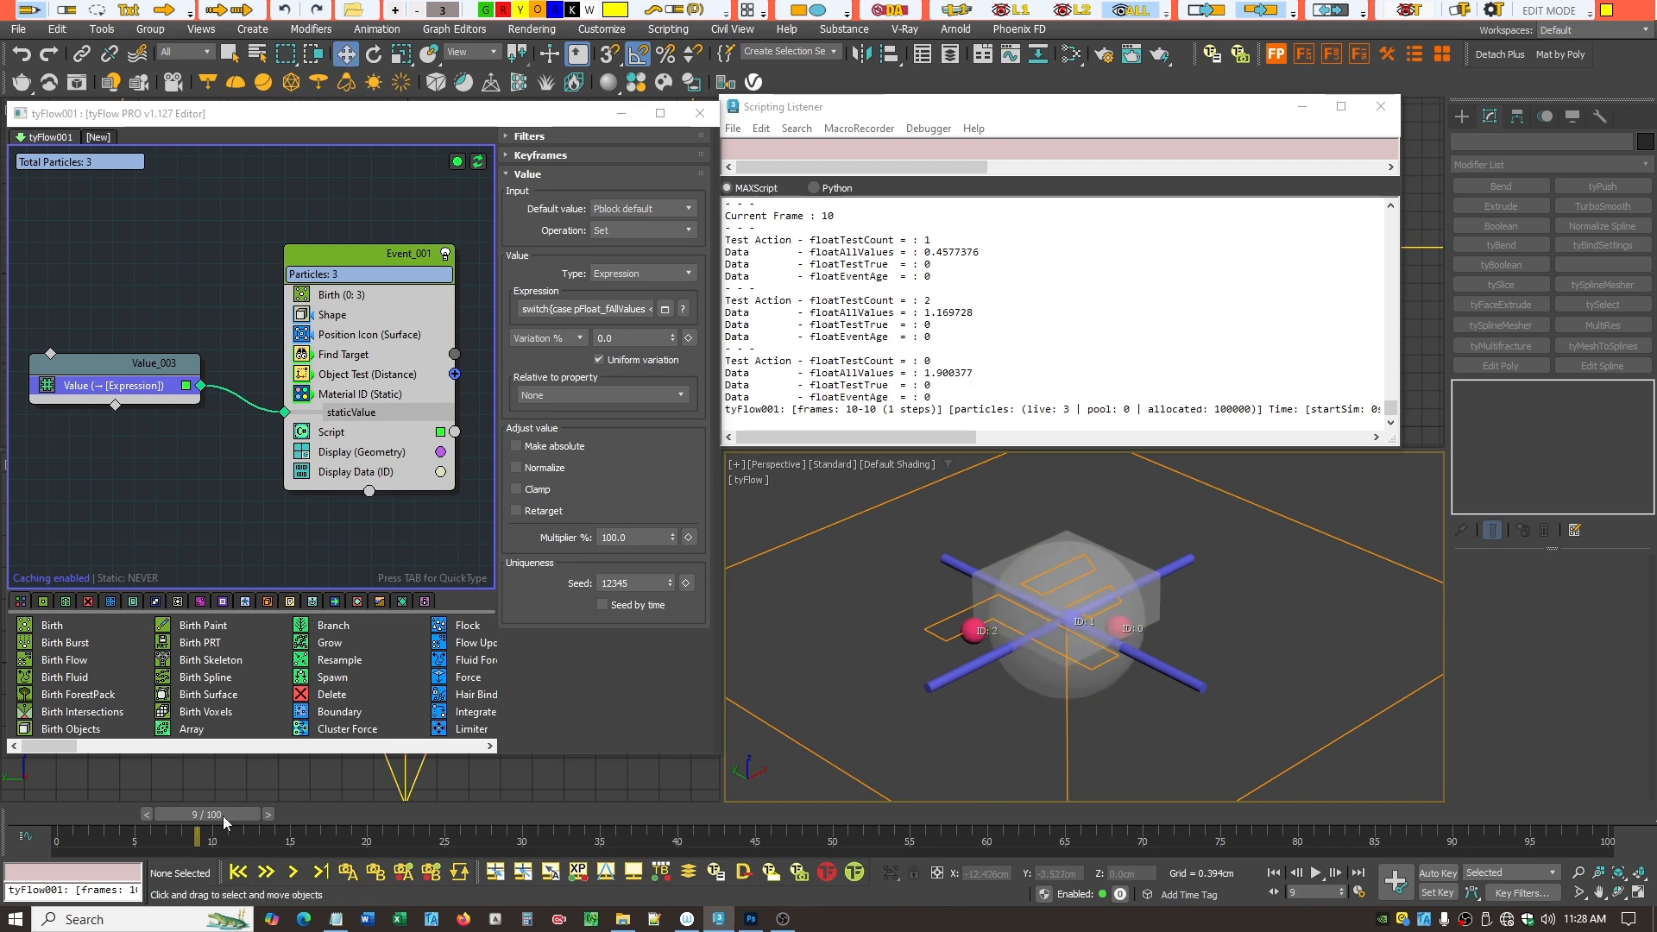
{"action": "left_click_drag", "start_coordinate": [223, 815], "coordinate": [1521, 851]}
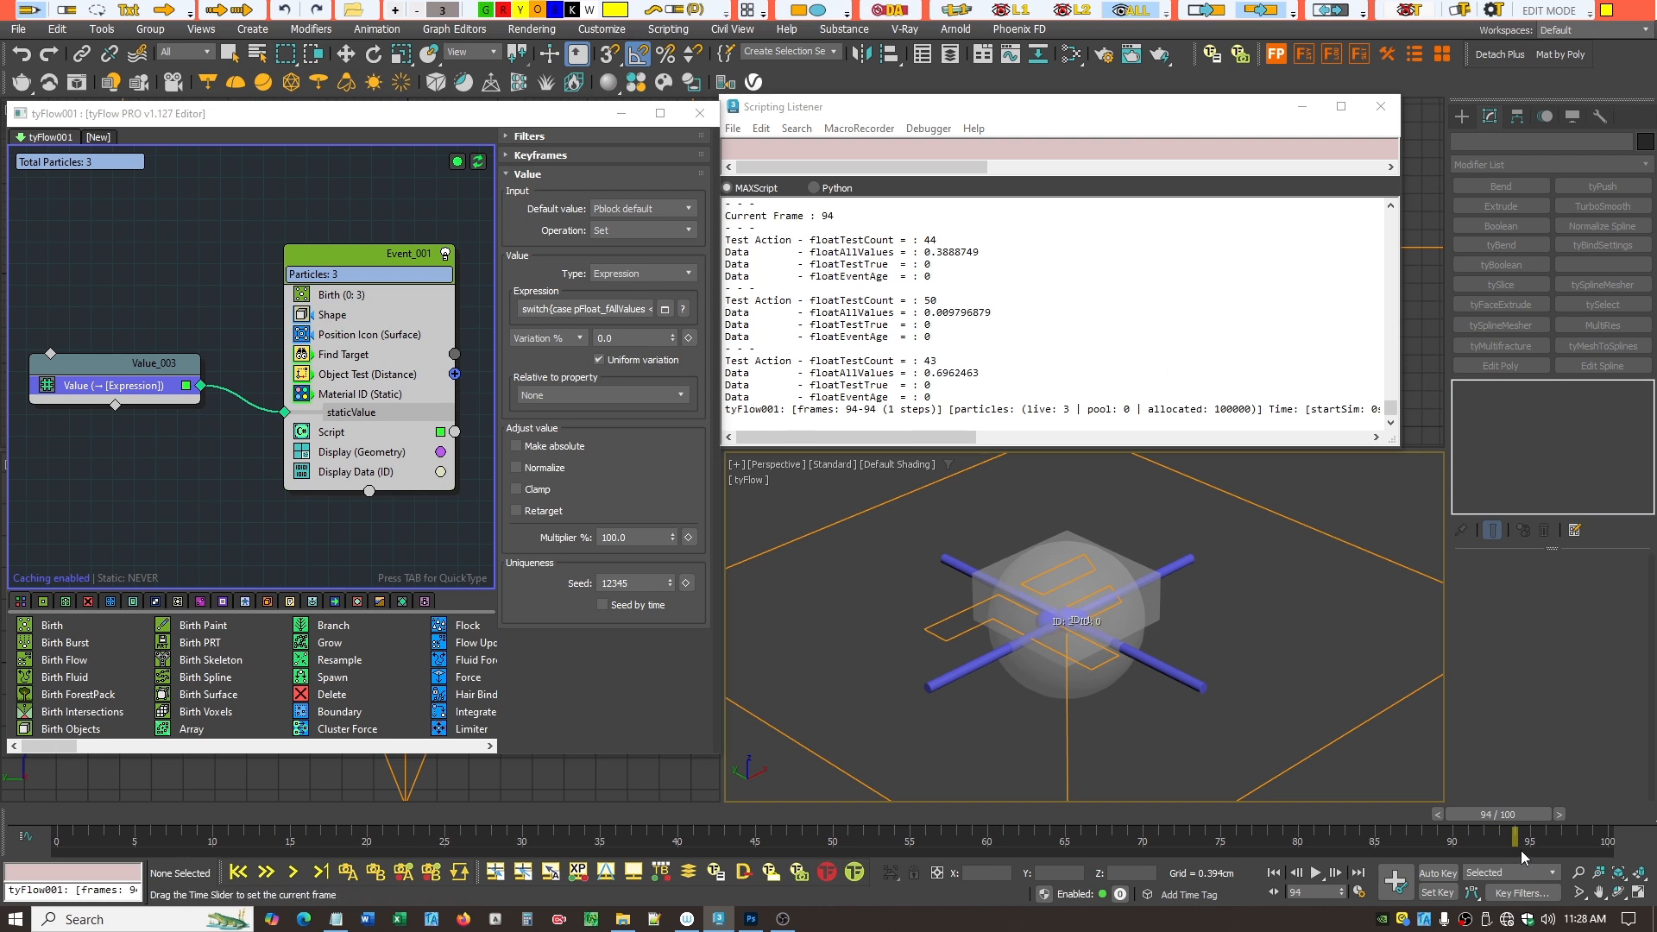
- Return the animation to frame 0 and expand the Value operator's expression in a widened line editor to read the whole switch statement
{"action": "key", "text": "w"}
{"action": "left_click_drag", "start_coordinate": [1528, 810], "coordinate": [29, 896]}
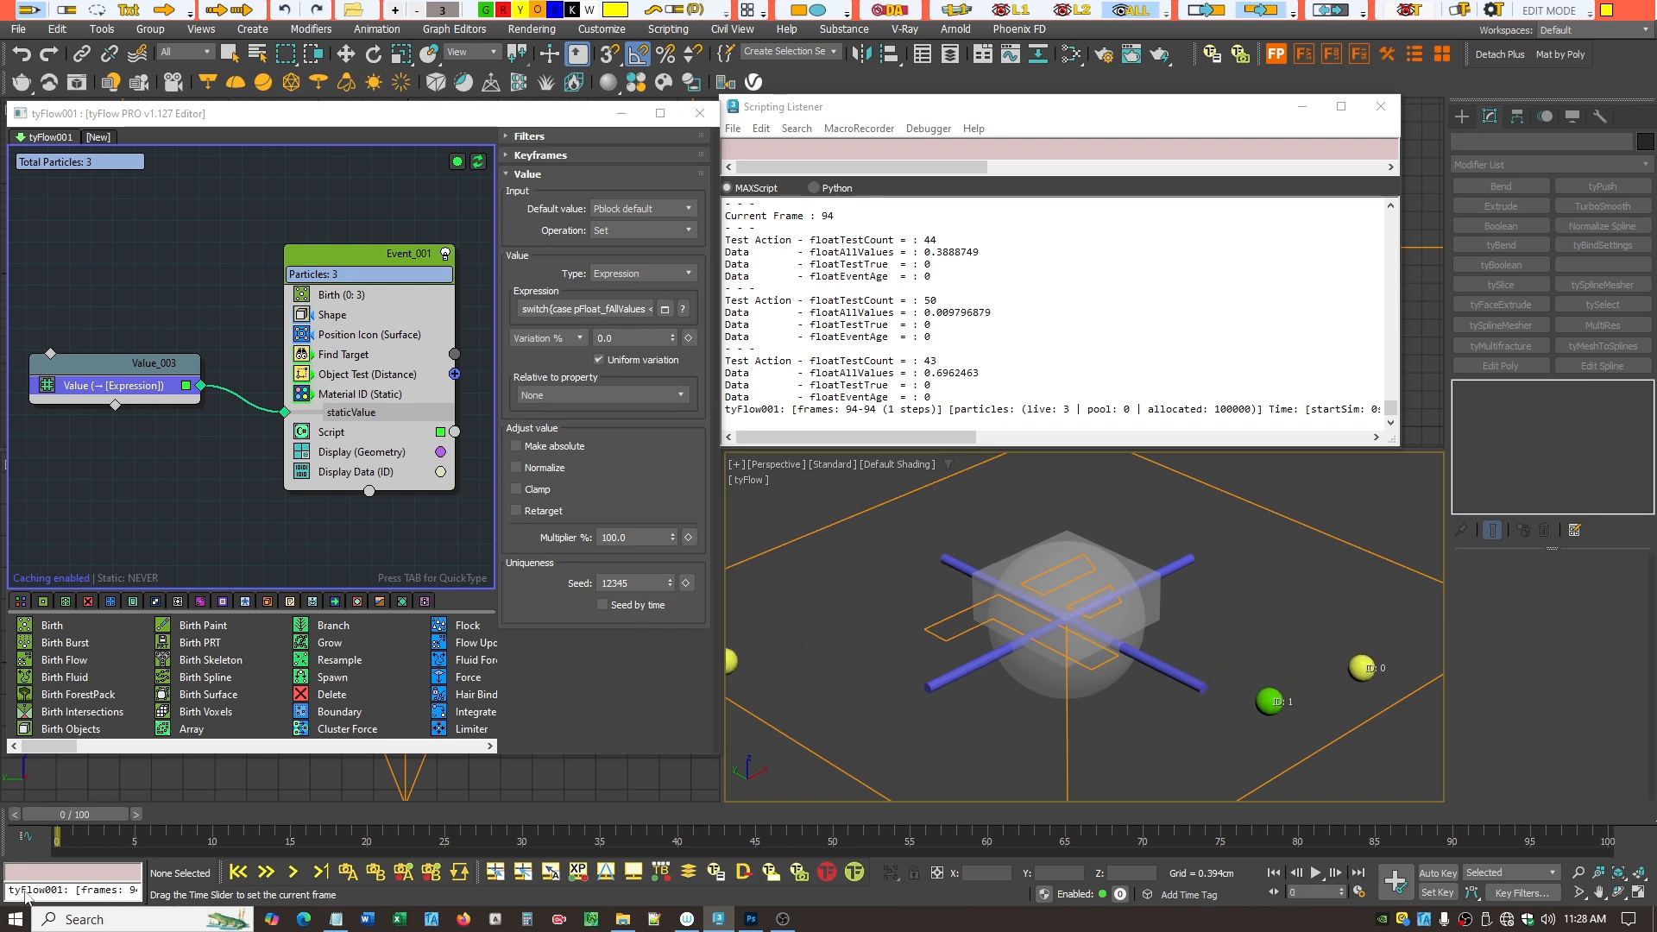
{"action": "left_click", "coordinate": [665, 311]}
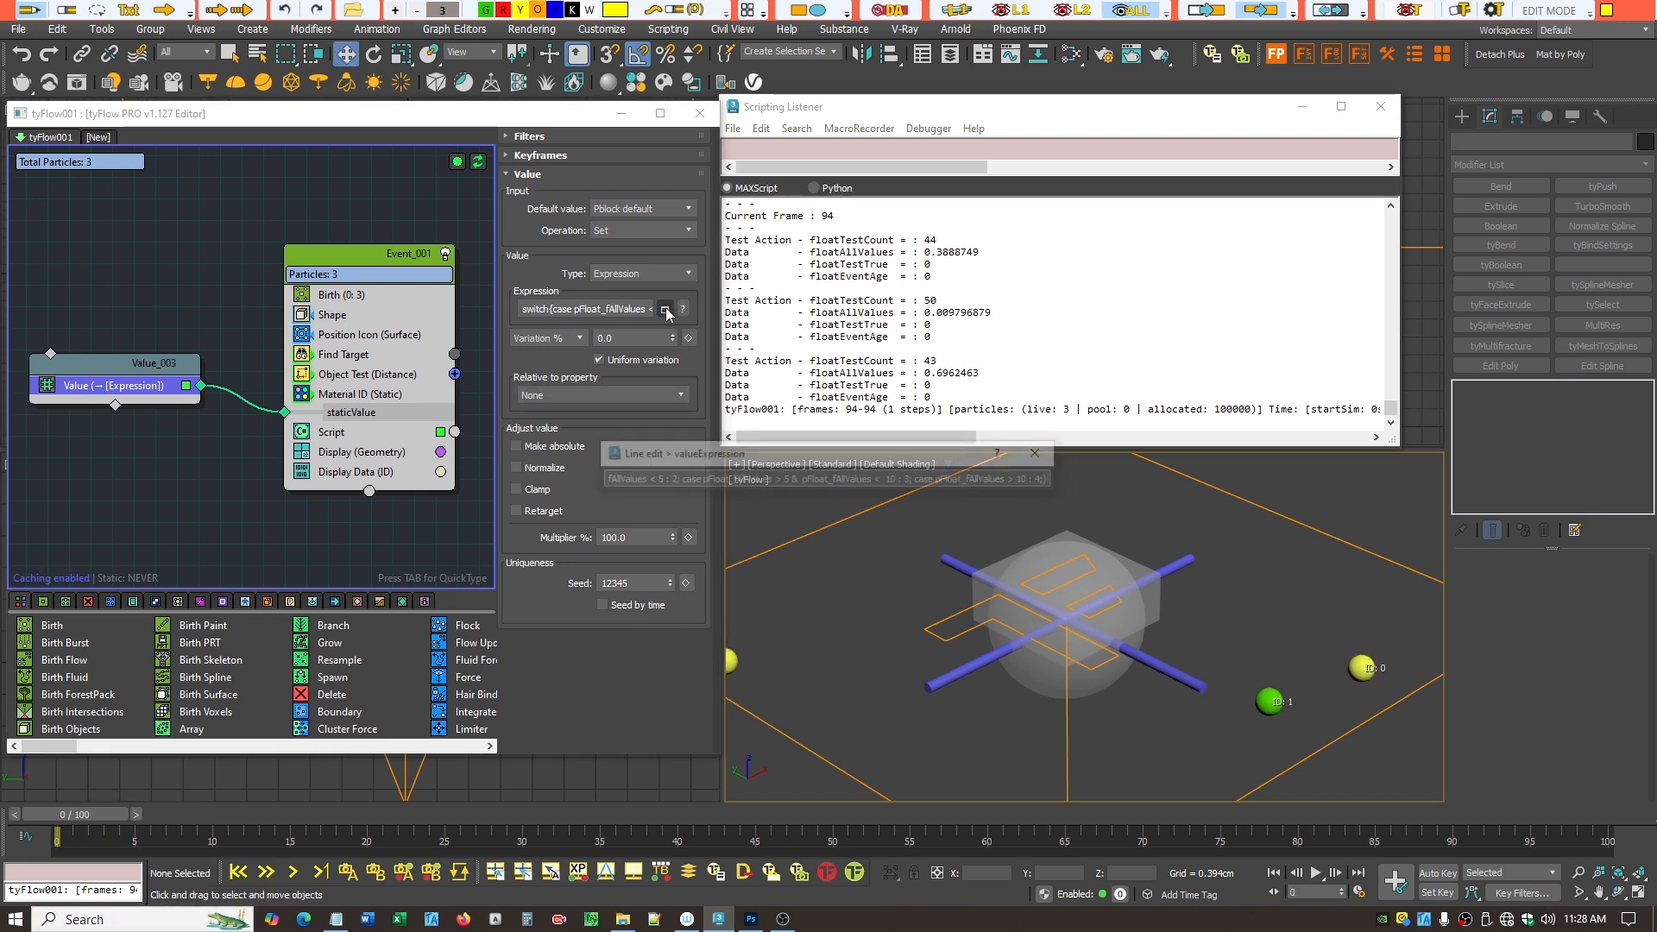
{"action": "left_click_drag", "start_coordinate": [1065, 478], "coordinate": [1551, 478]}
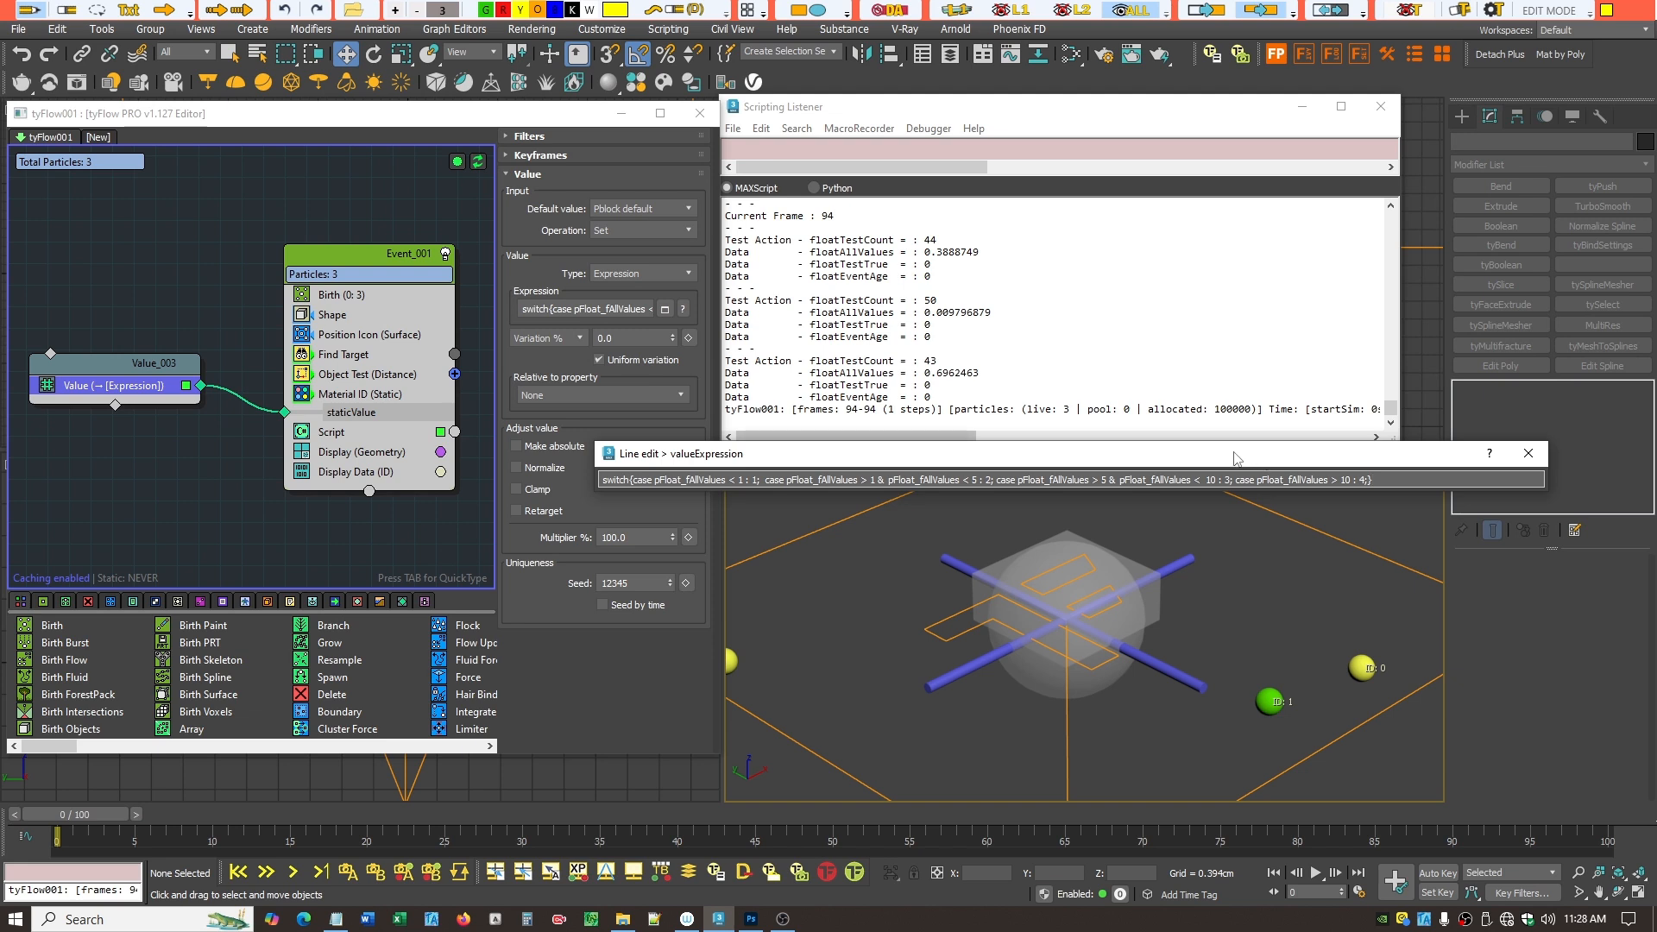
{"action": "left_click_drag", "start_coordinate": [1236, 458], "coordinate": [917, 460]}
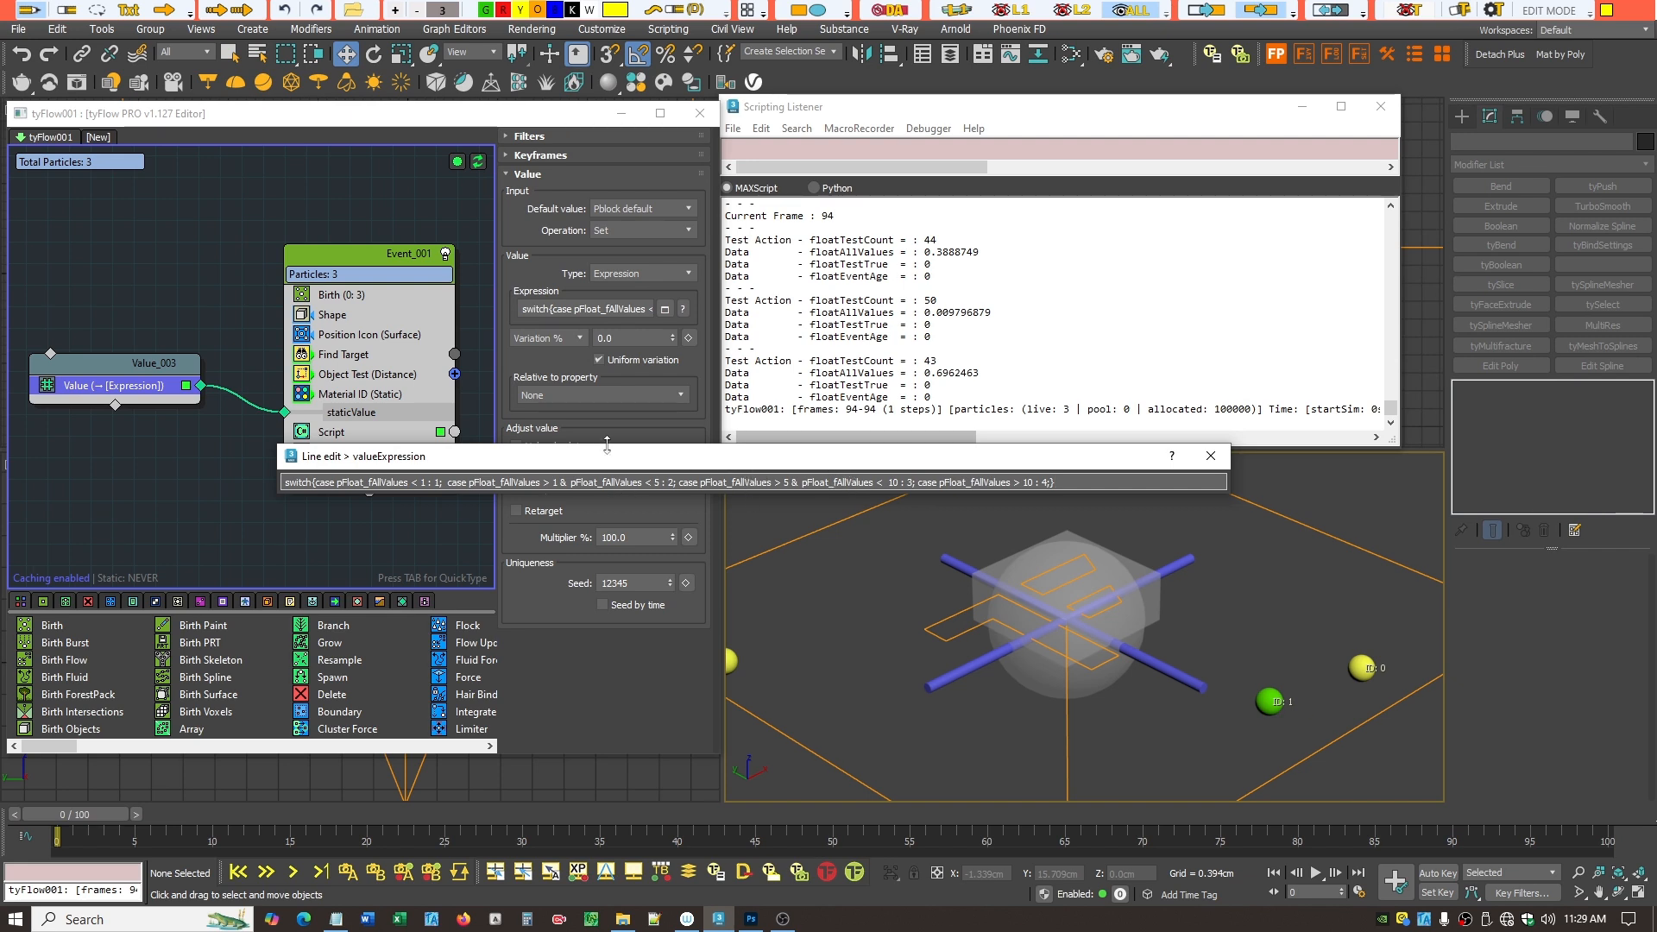
{"action": "left_click_drag", "start_coordinate": [601, 458], "coordinate": [599, 506]}
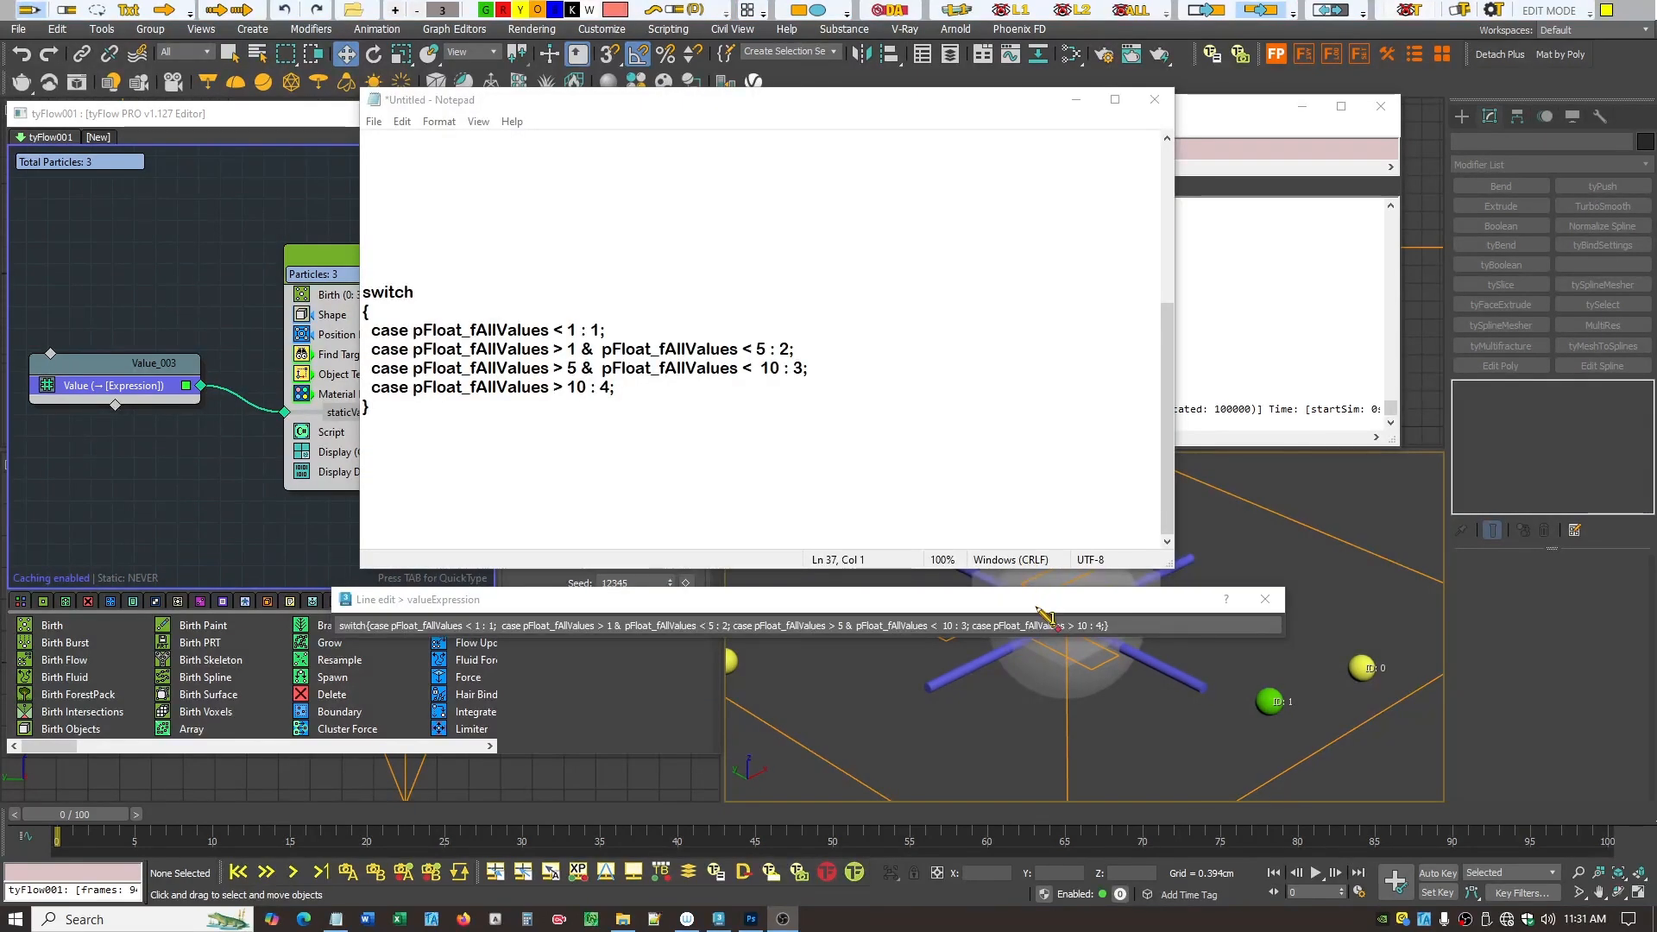
- Annotate the formatted switch listing with an arrow from the single-line expression, a semicolon marker and the case numbers 1 to 4
{"action": "mouse_move", "coordinate": [1036, 607]}
{"action": "left_mouse_down"}
{"action": "mouse_move", "coordinate": [805, 416]}
{"action": "mouse_move", "coordinate": [834, 419]}
{"action": "left_mouse_up"}
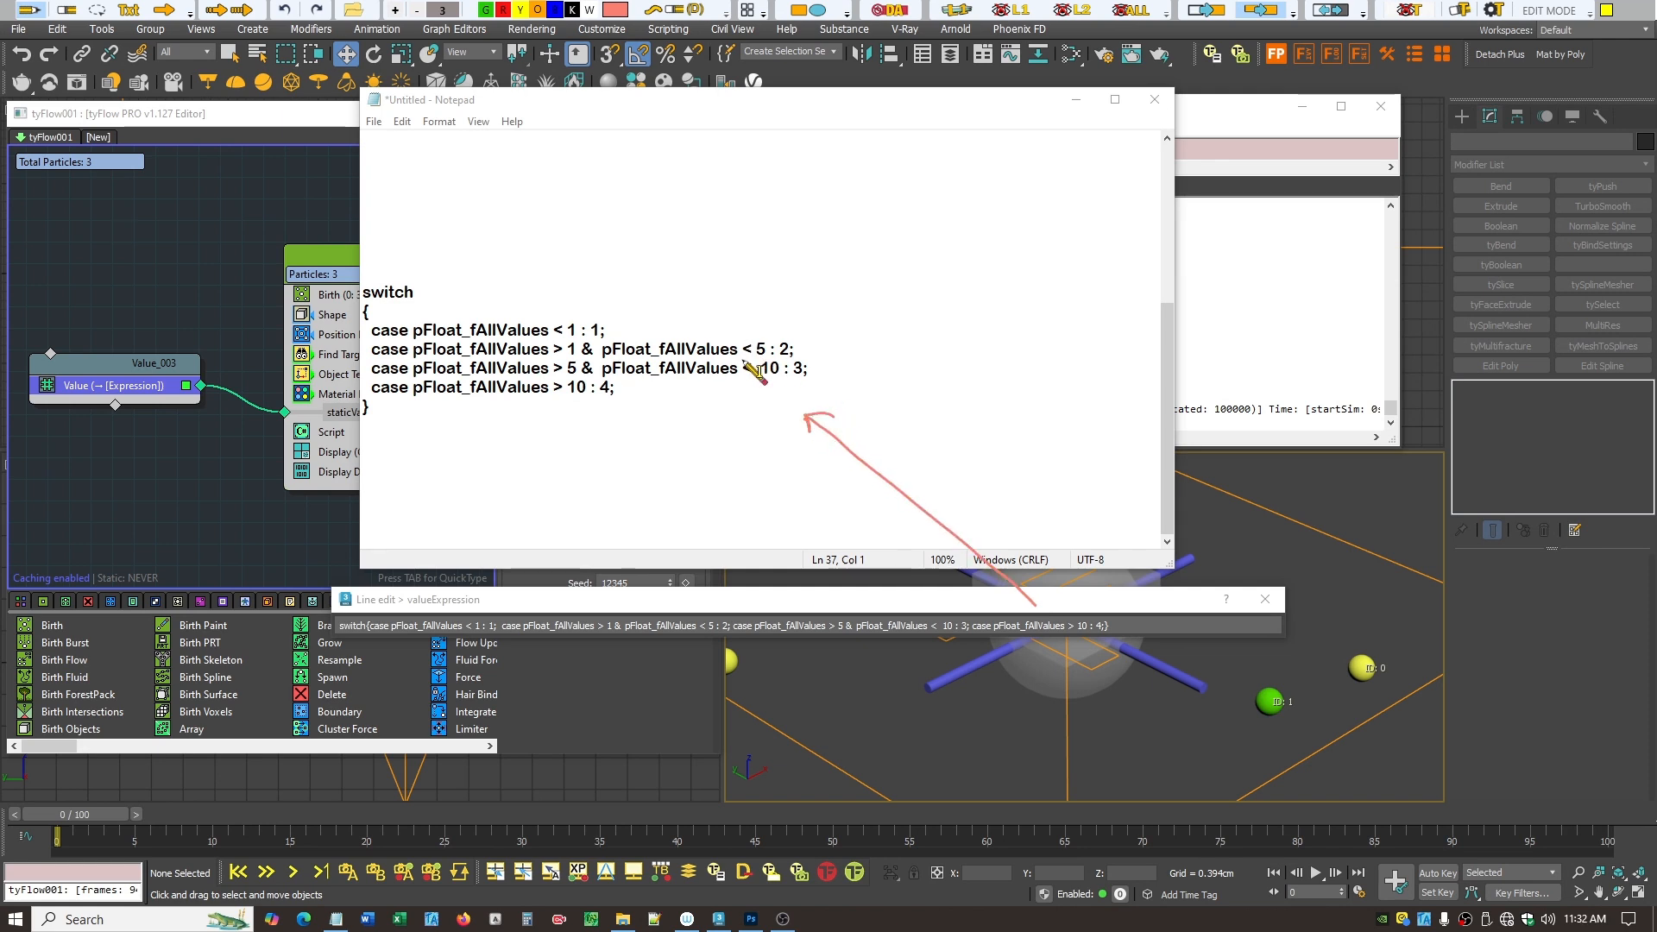
{"action": "left_click", "coordinate": [633, 291]}
{"action": "left_click_drag", "start_coordinate": [635, 302], "coordinate": [633, 317]}
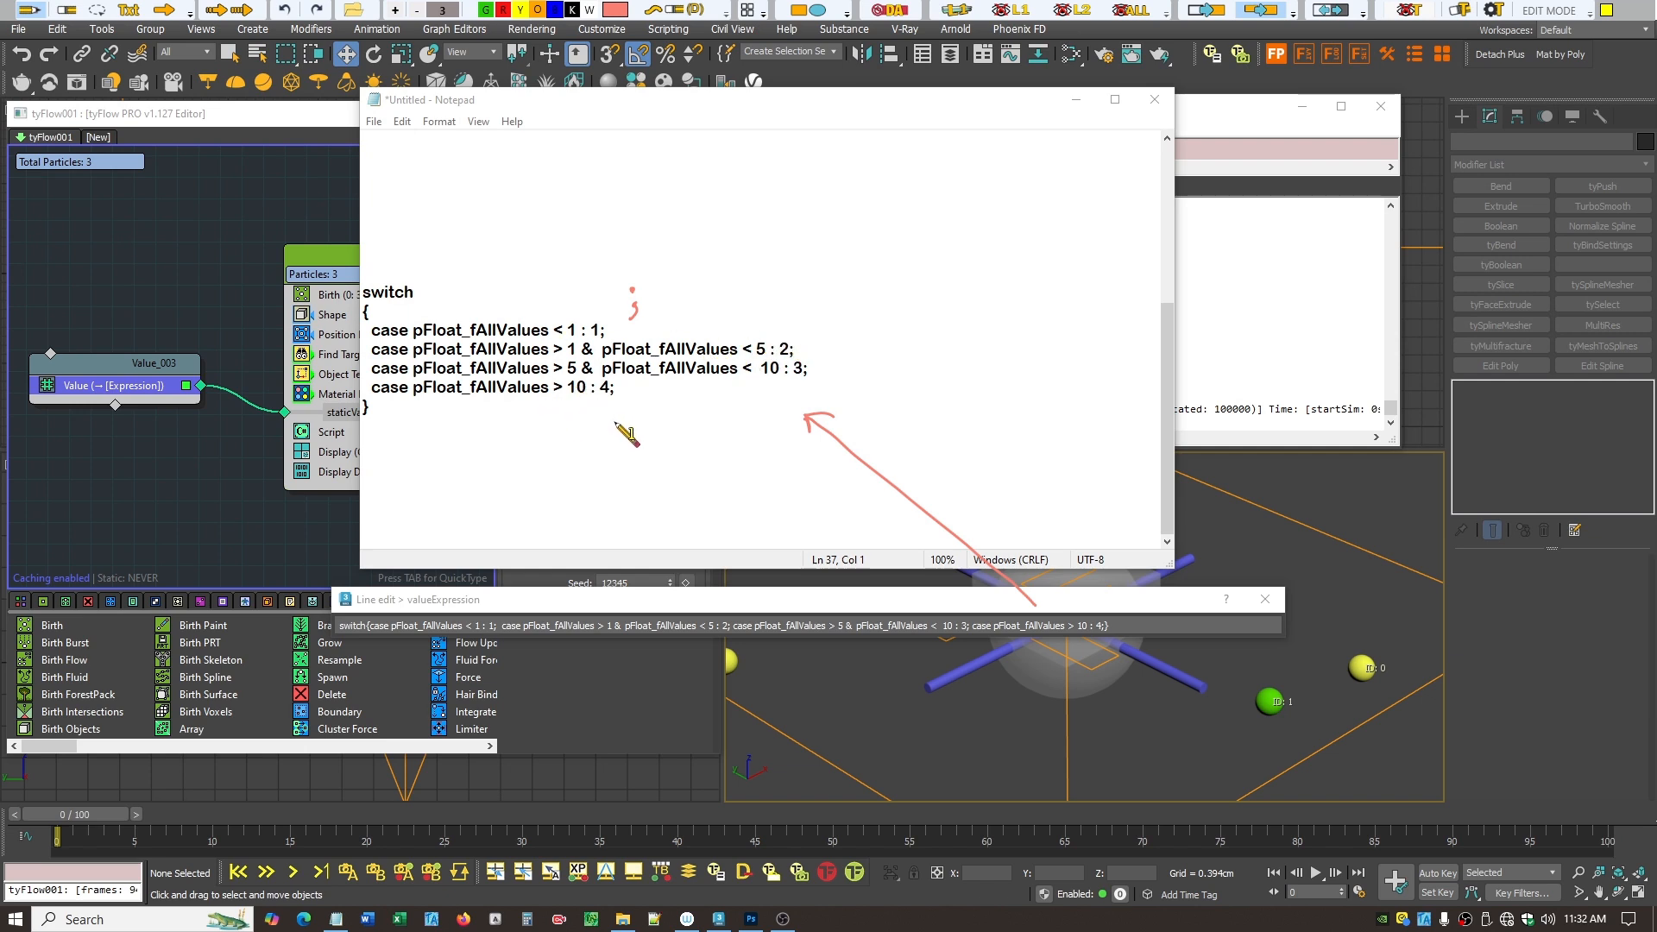
{"action": "left_click_drag", "start_coordinate": [877, 321], "coordinate": [908, 414]}
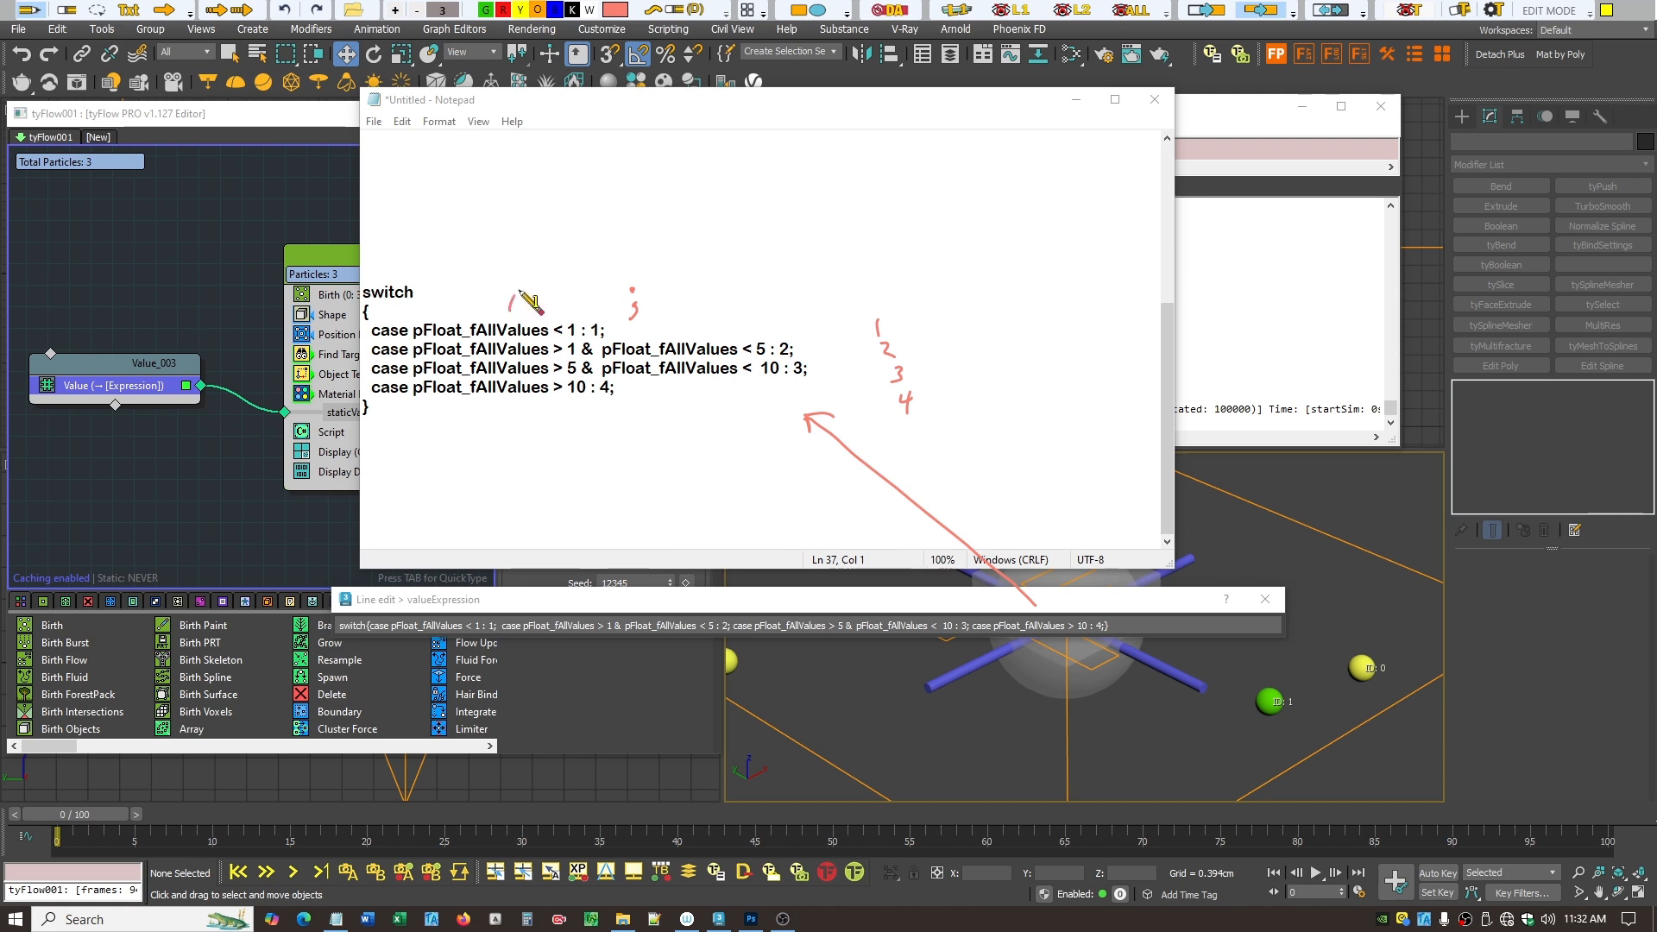
- Draw an arrow to pFloat_fAllValues in the first case and label it "DIST TO T"
{"action": "mouse_move", "coordinate": [509, 296]}
{"action": "left_mouse_down"}
{"action": "mouse_move", "coordinate": [545, 246]}
{"action": "mouse_move", "coordinate": [523, 309]}
{"action": "left_mouse_up"}
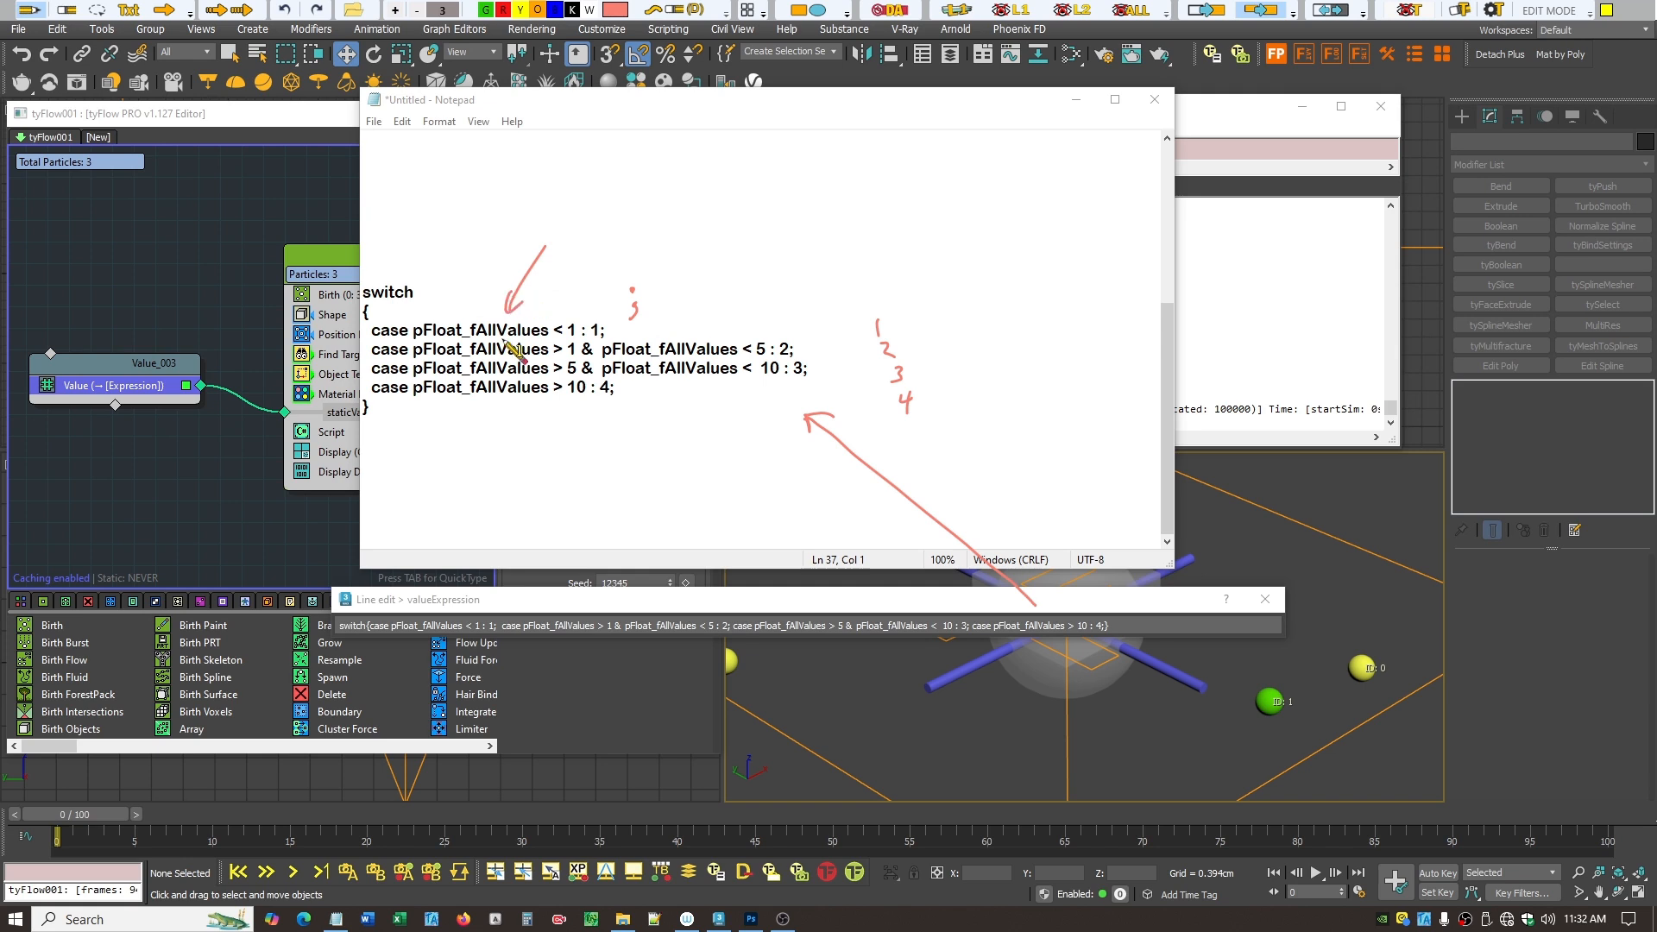
{"action": "mouse_move", "coordinate": [557, 223]}
{"action": "left_mouse_down"}
{"action": "mouse_move", "coordinate": [553, 242]}
{"action": "mouse_move", "coordinate": [579, 240]}
{"action": "left_mouse_up"}
{"action": "mouse_move", "coordinate": [606, 222]}
{"action": "left_mouse_down"}
{"action": "mouse_move", "coordinate": [592, 239]}
{"action": "mouse_move", "coordinate": [640, 213]}
{"action": "left_mouse_up"}
{"action": "mouse_move", "coordinate": [625, 216]}
{"action": "left_mouse_down"}
{"action": "mouse_move", "coordinate": [627, 243]}
{"action": "mouse_move", "coordinate": [689, 213]}
{"action": "left_mouse_up"}
{"action": "mouse_move", "coordinate": [676, 215]}
{"action": "left_mouse_down"}
{"action": "mouse_move", "coordinate": [676, 235]}
{"action": "mouse_move", "coordinate": [761, 207]}
{"action": "left_mouse_up"}
{"action": "left_click_drag", "start_coordinate": [739, 212], "coordinate": [740, 231]}
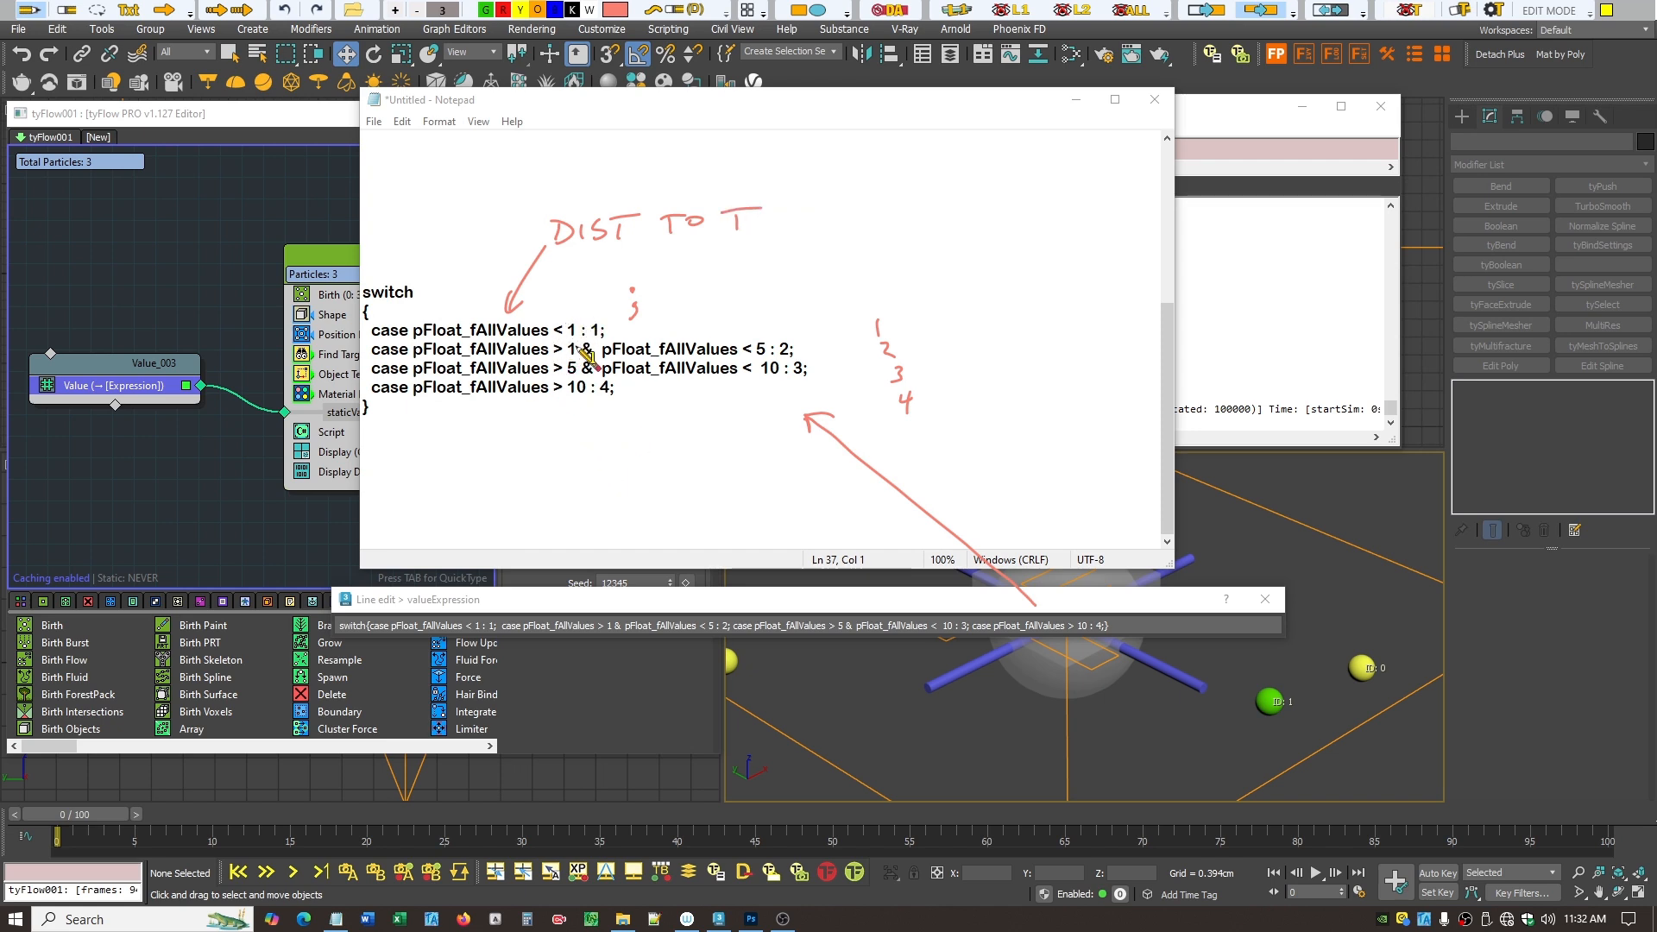
- Point an arrow at the first case's return value and label it "MAT ID 1"
{"action": "mouse_move", "coordinate": [590, 281]}
{"action": "left_mouse_down"}
{"action": "mouse_move", "coordinate": [594, 316]}
{"action": "mouse_move", "coordinate": [635, 269]}
{"action": "left_mouse_up"}
{"action": "left_click_drag", "start_coordinate": [629, 258], "coordinate": [669, 266]}
{"action": "left_click_drag", "start_coordinate": [682, 256], "coordinate": [681, 265]}
{"action": "left_click_drag", "start_coordinate": [680, 255], "coordinate": [681, 266]}
{"action": "left_click_drag", "start_coordinate": [713, 252], "coordinate": [716, 265]}
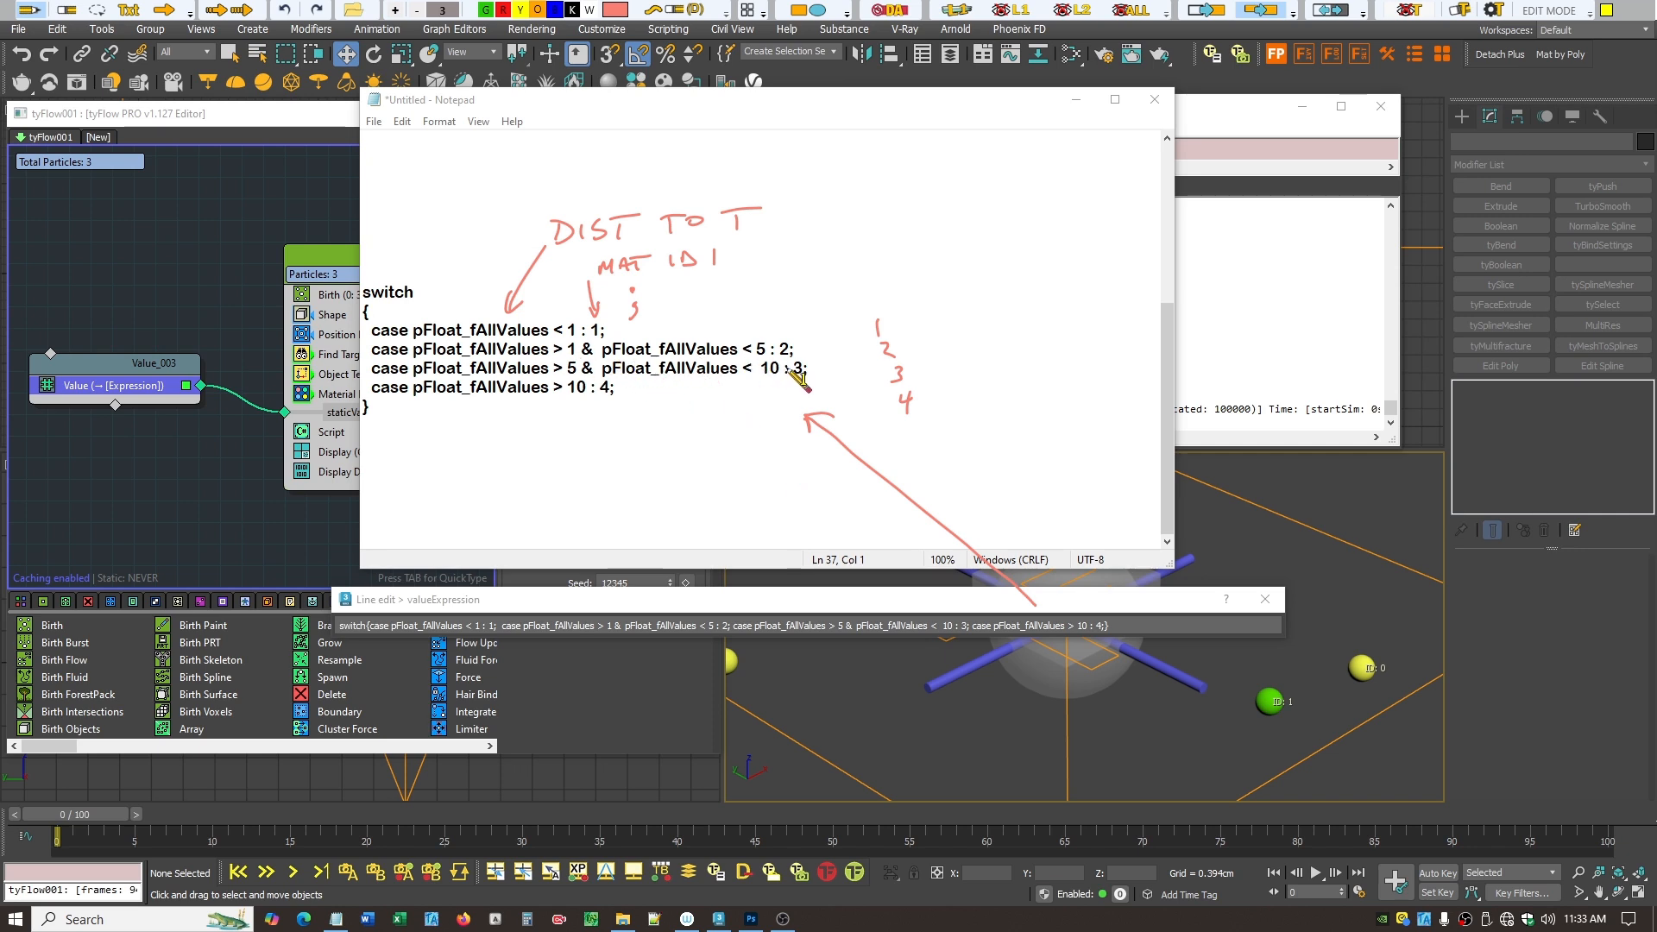
- Label the second case's return value "ID 2", draw an arrow from the listing to the single-line expression, and mark the Value_003 node
{"action": "left_click_drag", "start_coordinate": [796, 320], "coordinate": [786, 331]}
{"action": "left_click_drag", "start_coordinate": [790, 319], "coordinate": [823, 296]}
{"action": "left_click_drag", "start_coordinate": [835, 281], "coordinate": [834, 294]}
{"action": "left_click_drag", "start_coordinate": [834, 281], "coordinate": [893, 285]}
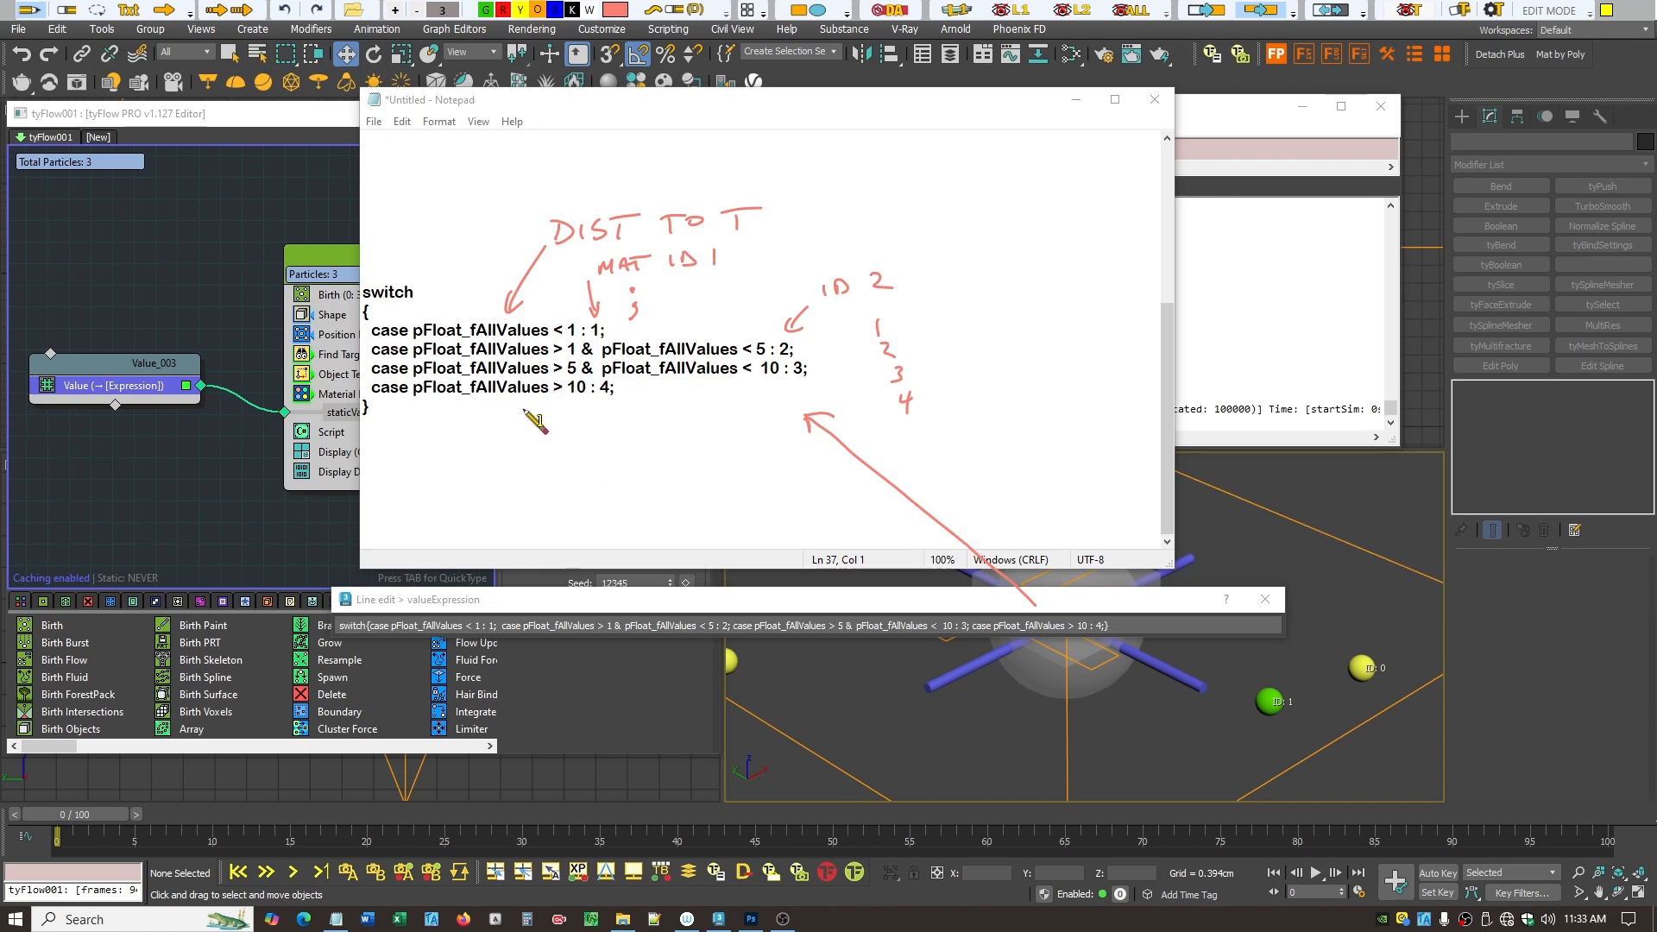
{"action": "mouse_move", "coordinate": [523, 409]}
{"action": "left_mouse_down"}
{"action": "mouse_move", "coordinate": [704, 603]}
{"action": "mouse_move", "coordinate": [719, 594]}
{"action": "left_mouse_up"}
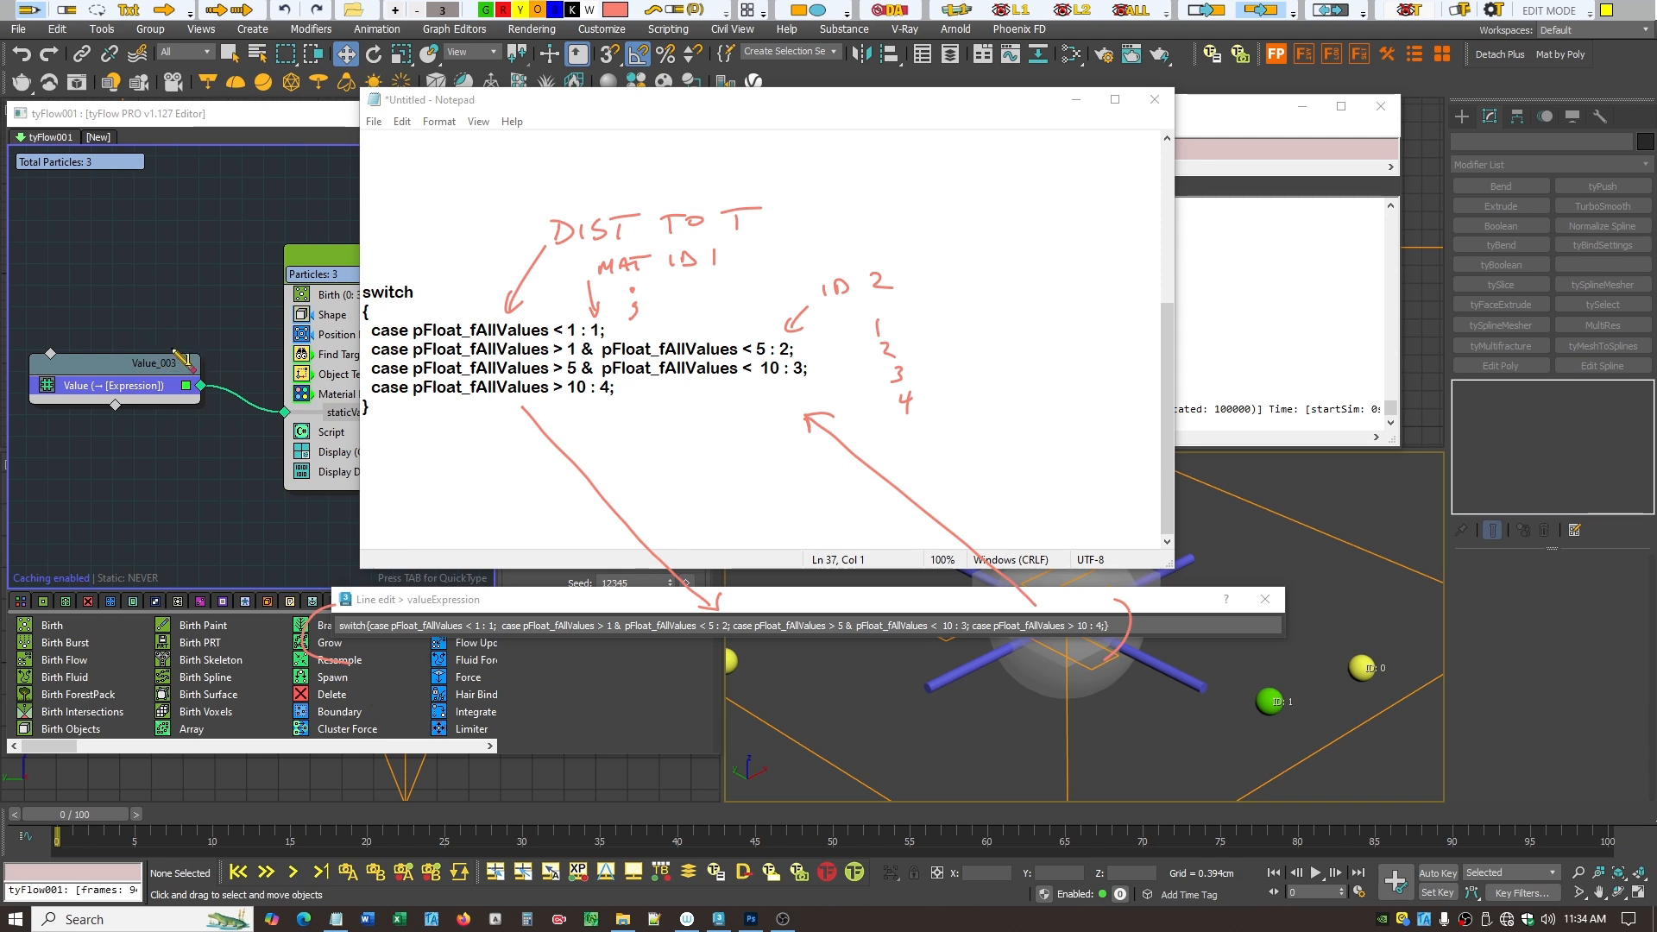
{"action": "left_click_drag", "start_coordinate": [113, 430], "coordinate": [108, 341]}
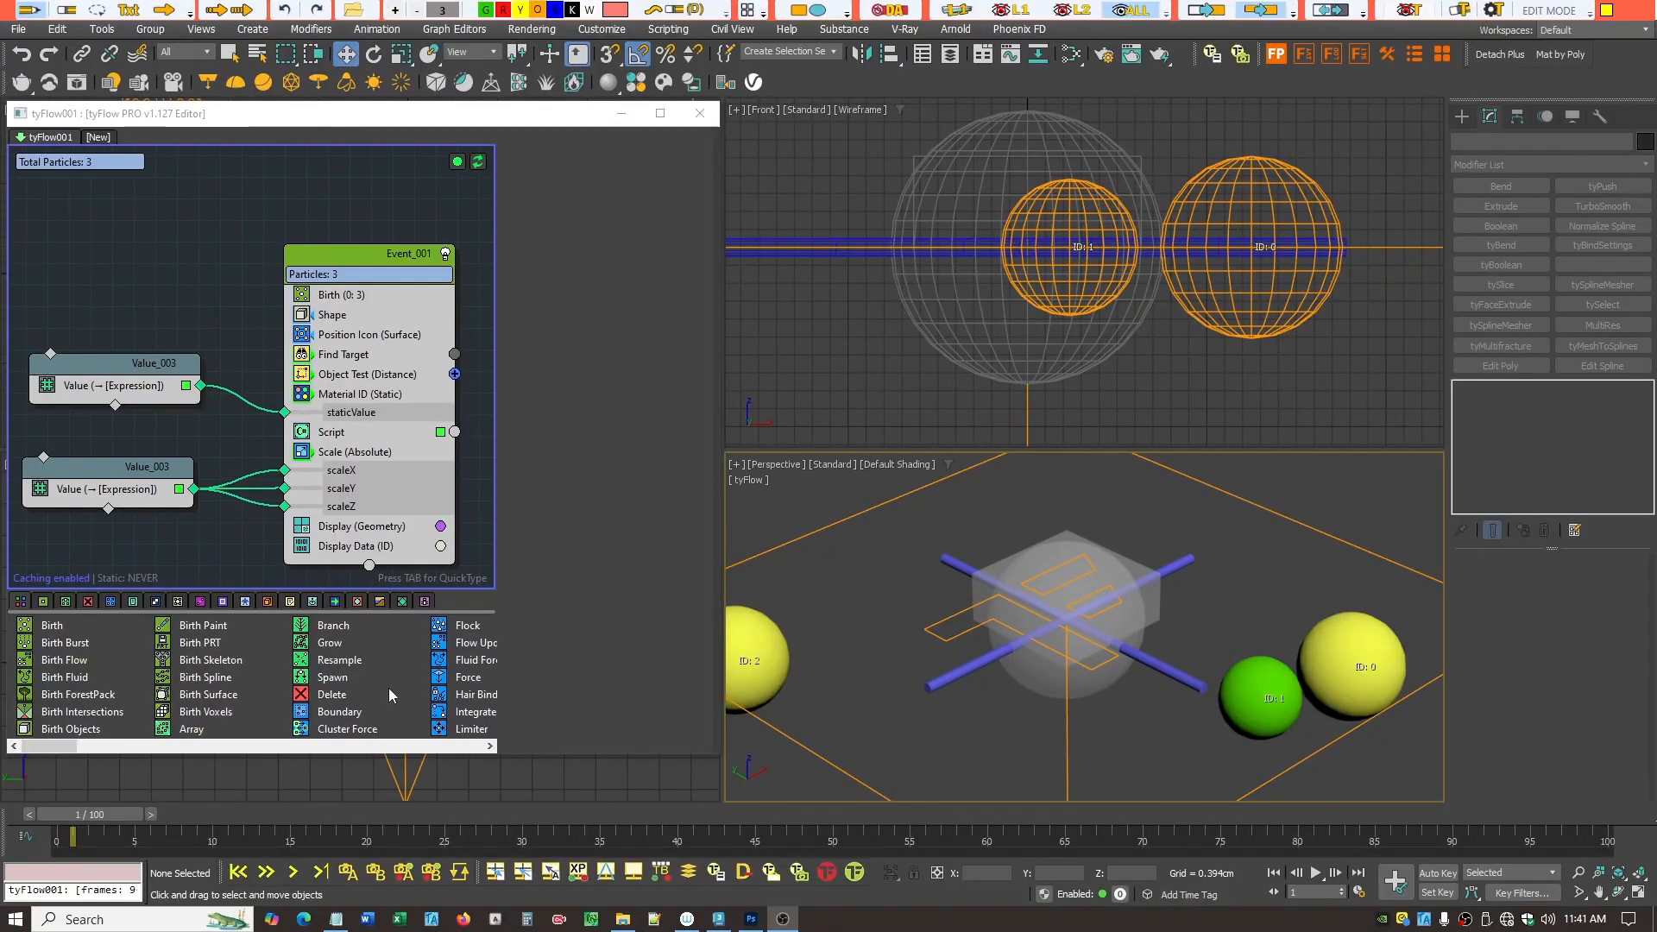
- Review the Scale (Absolute) operator's scale values and its Timing settings
{"action": "left_click", "coordinate": [361, 457]}
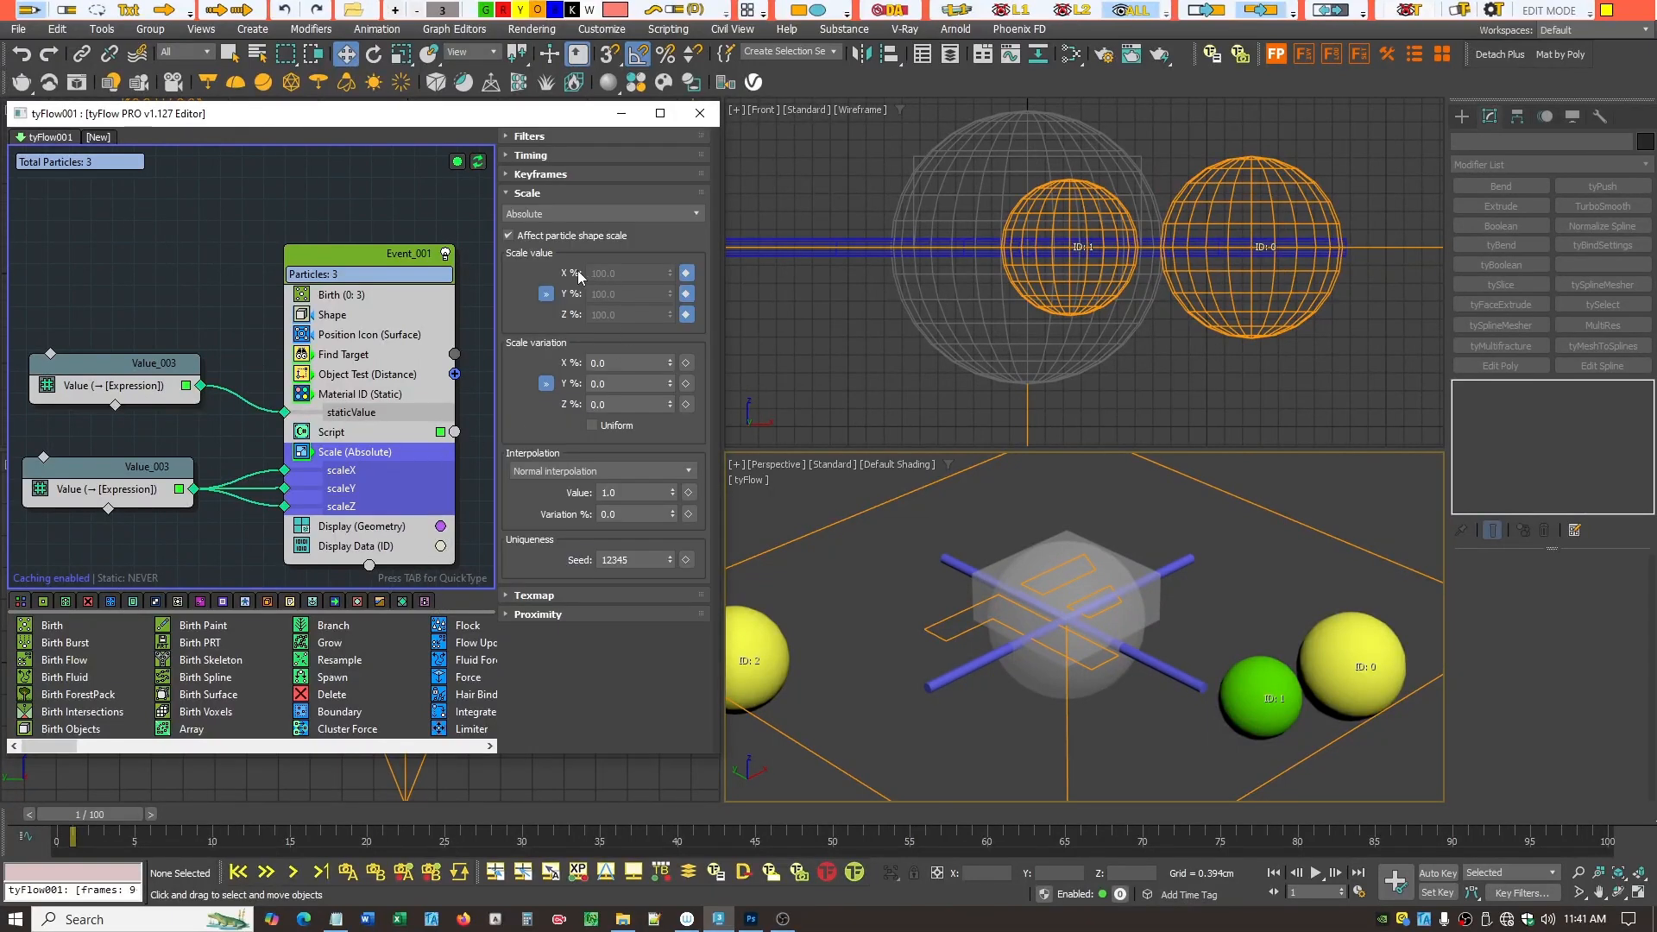
{"action": "left_click", "coordinate": [607, 153]}
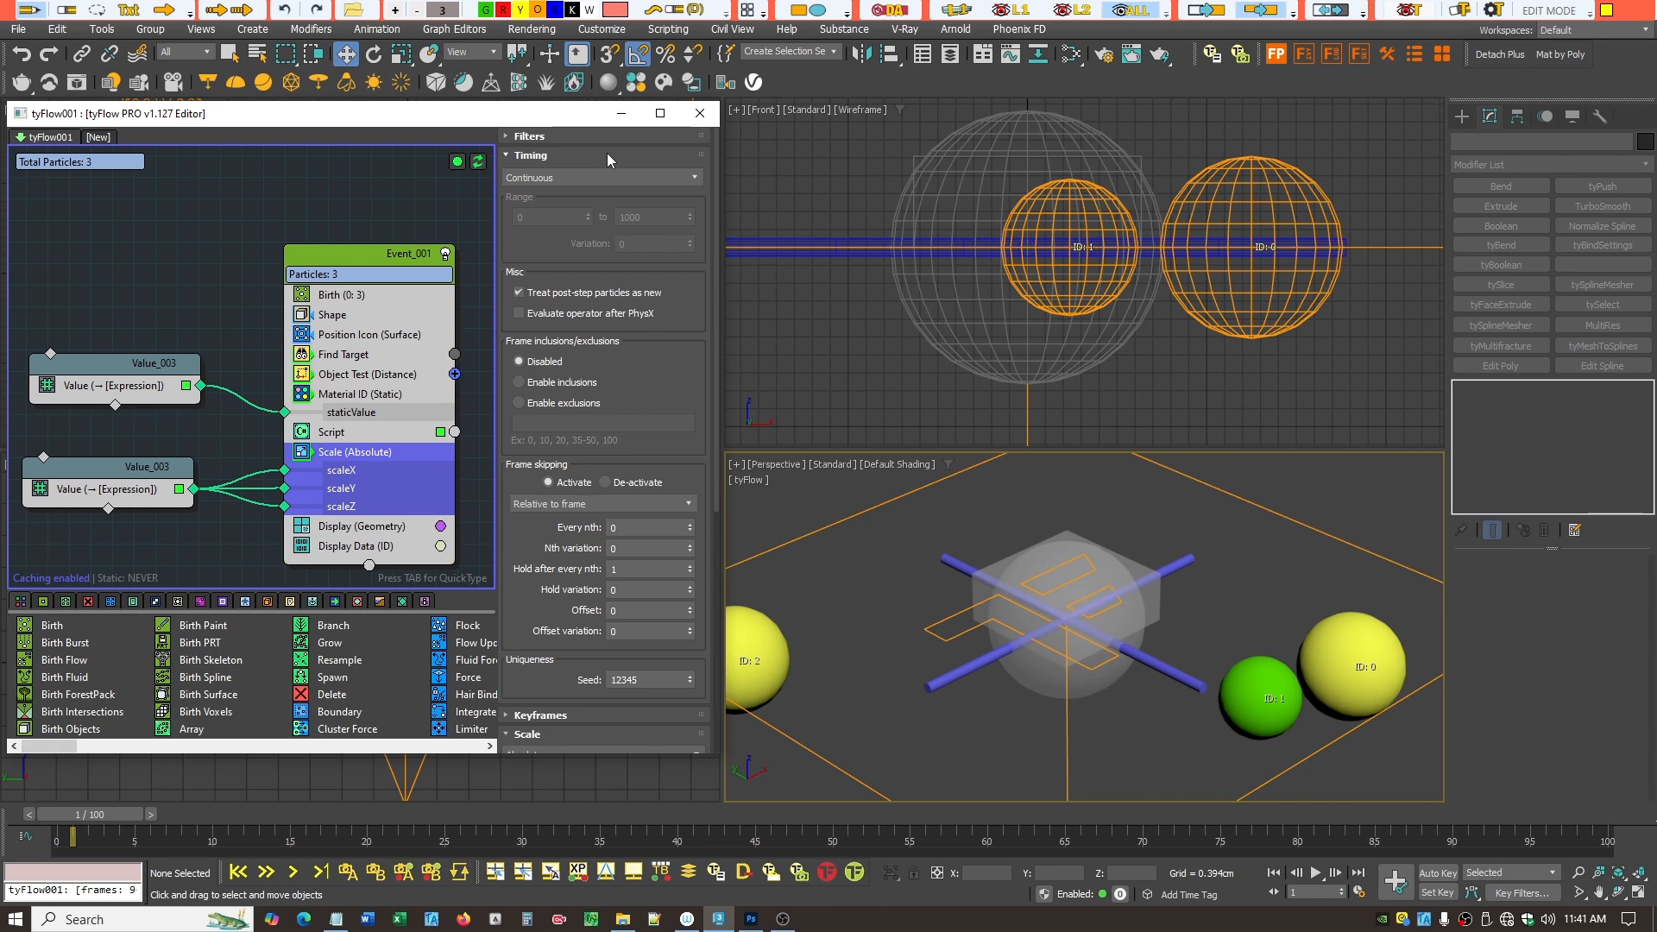
{"action": "left_click", "coordinate": [607, 153]}
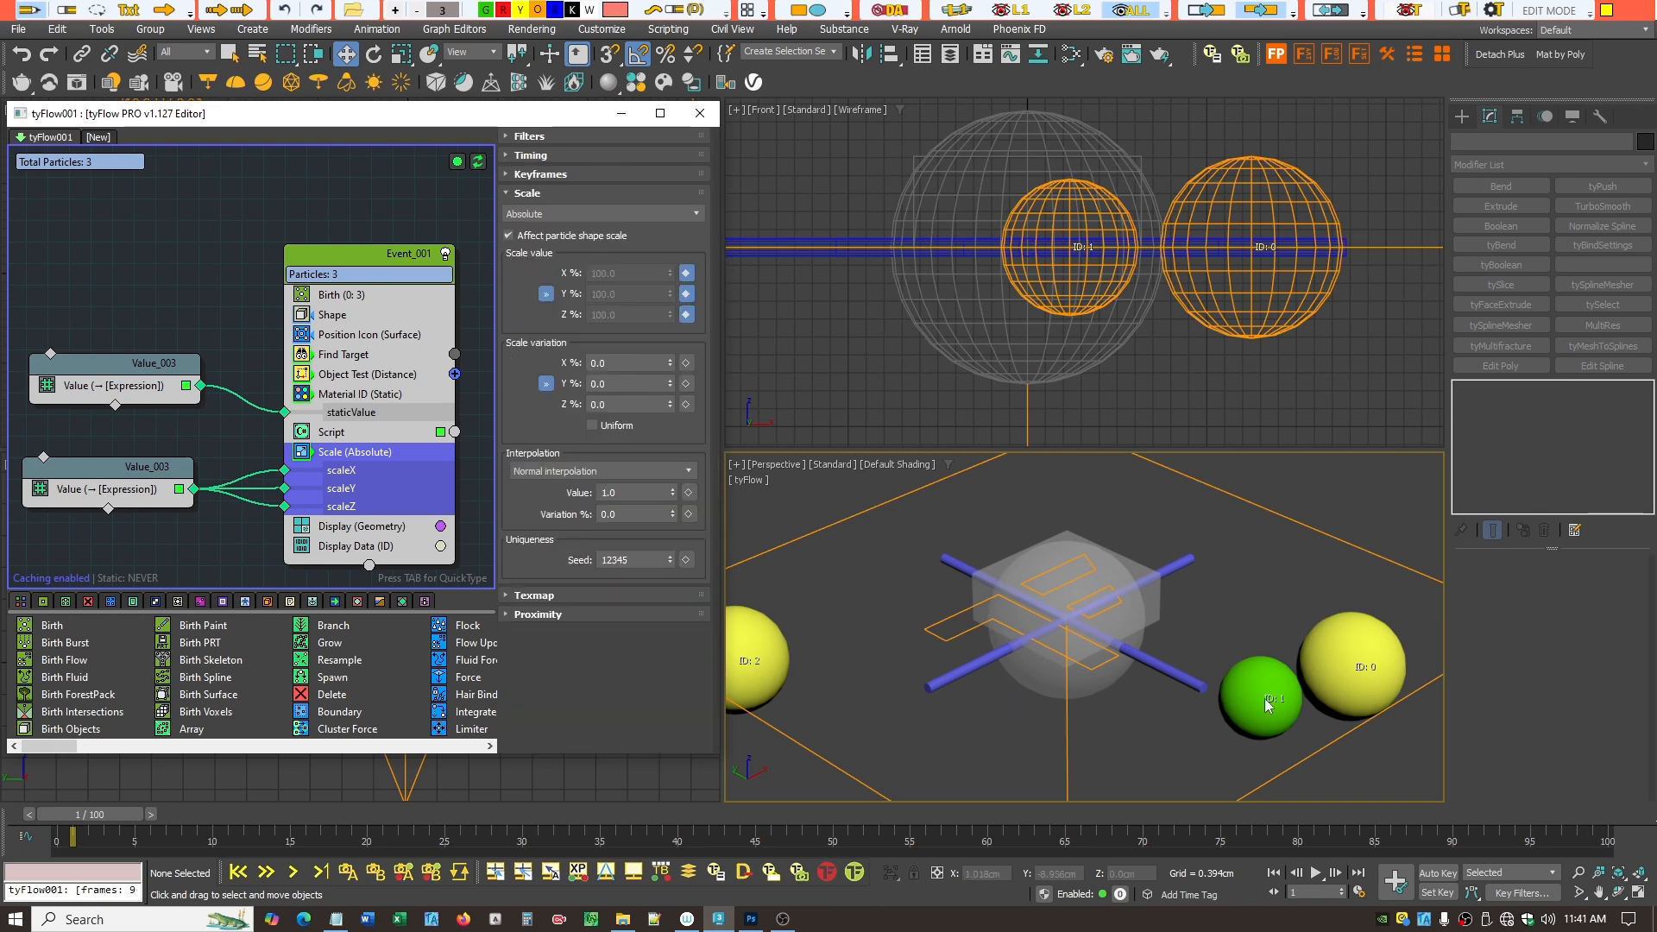
- Inspect the full expression of the Value operator that drives scaleX, scaleY and scaleZ, and close its line editor
{"action": "left_click", "coordinate": [106, 496]}
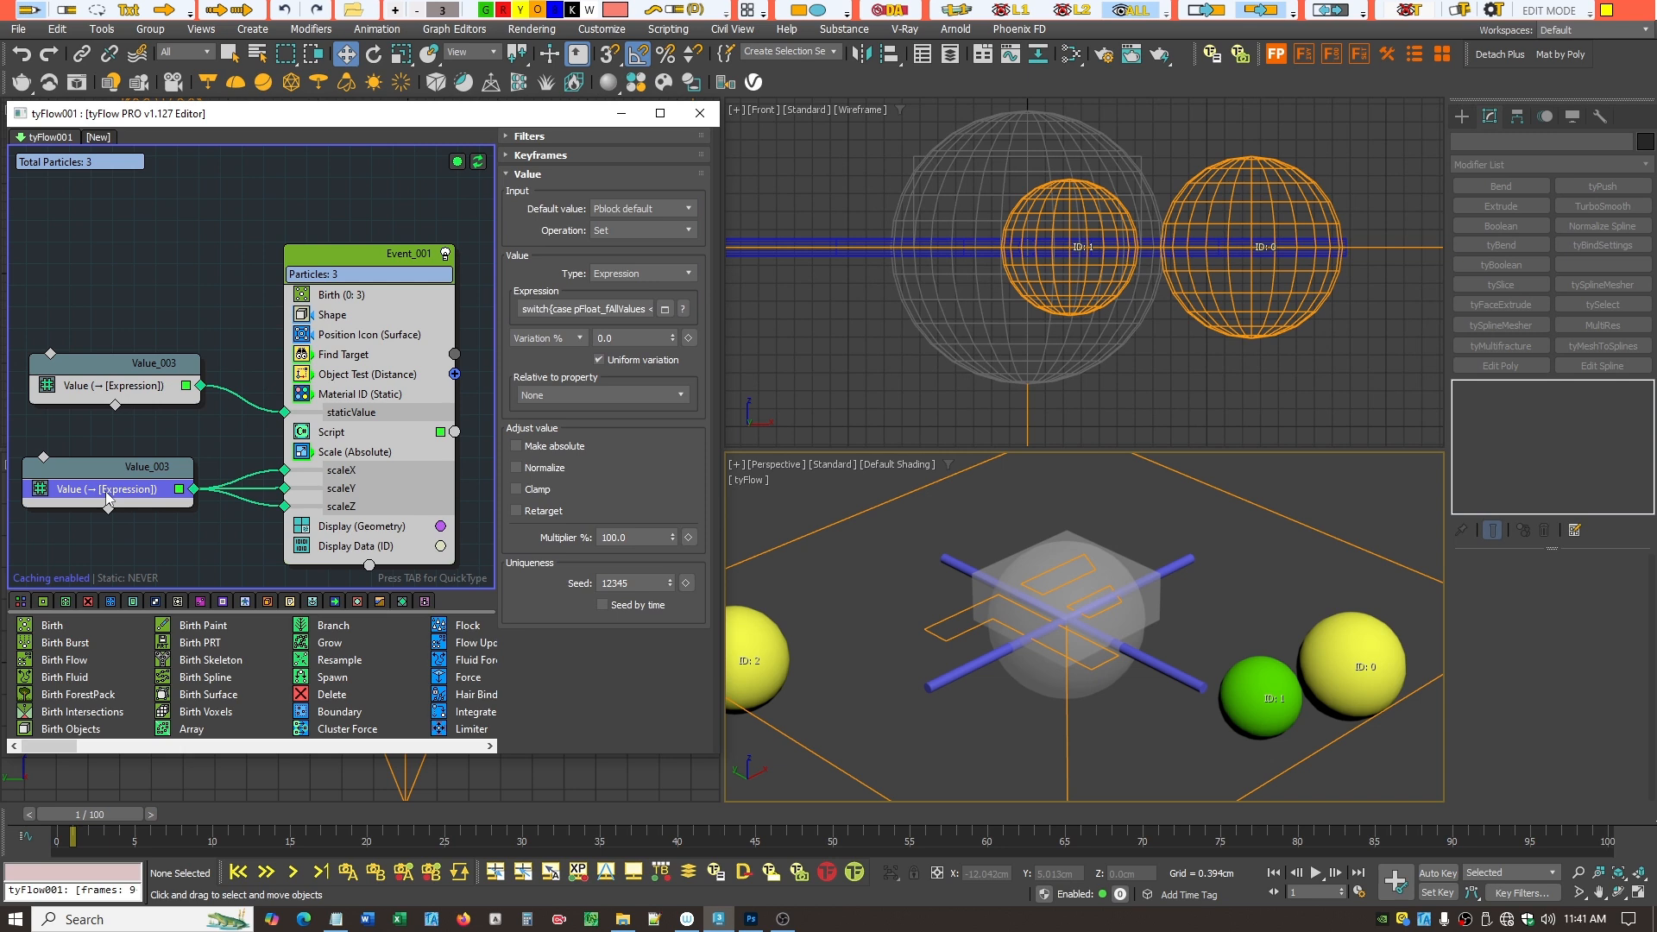
{"action": "left_click", "coordinate": [666, 309]}
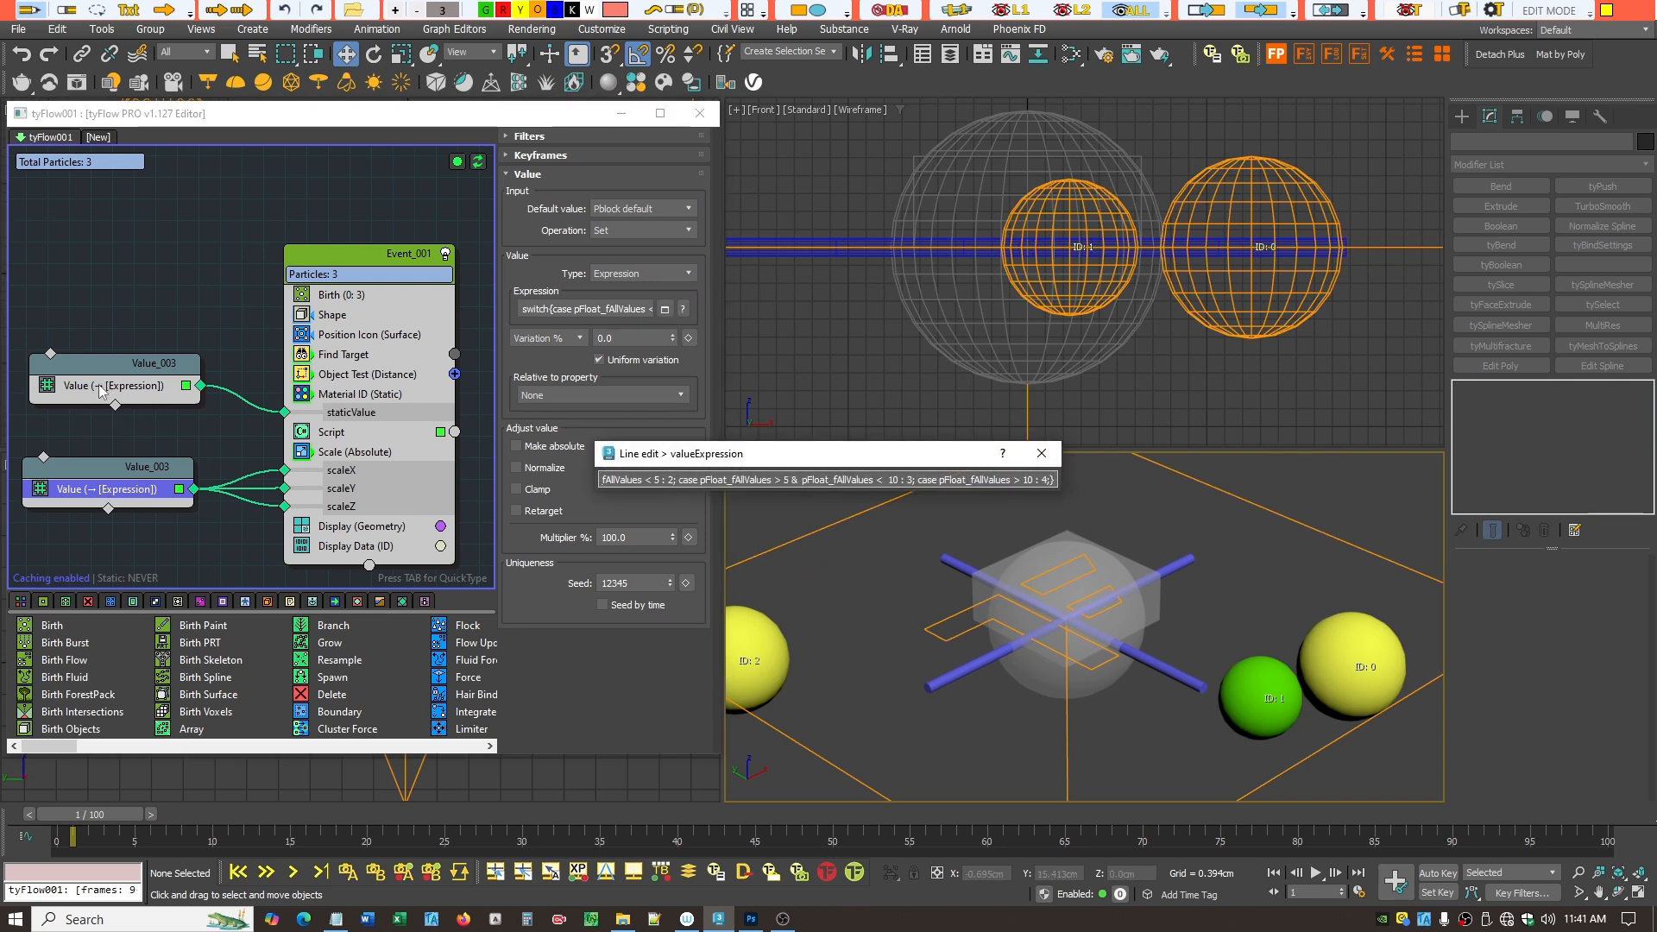
{"action": "left_click", "coordinate": [1042, 454]}
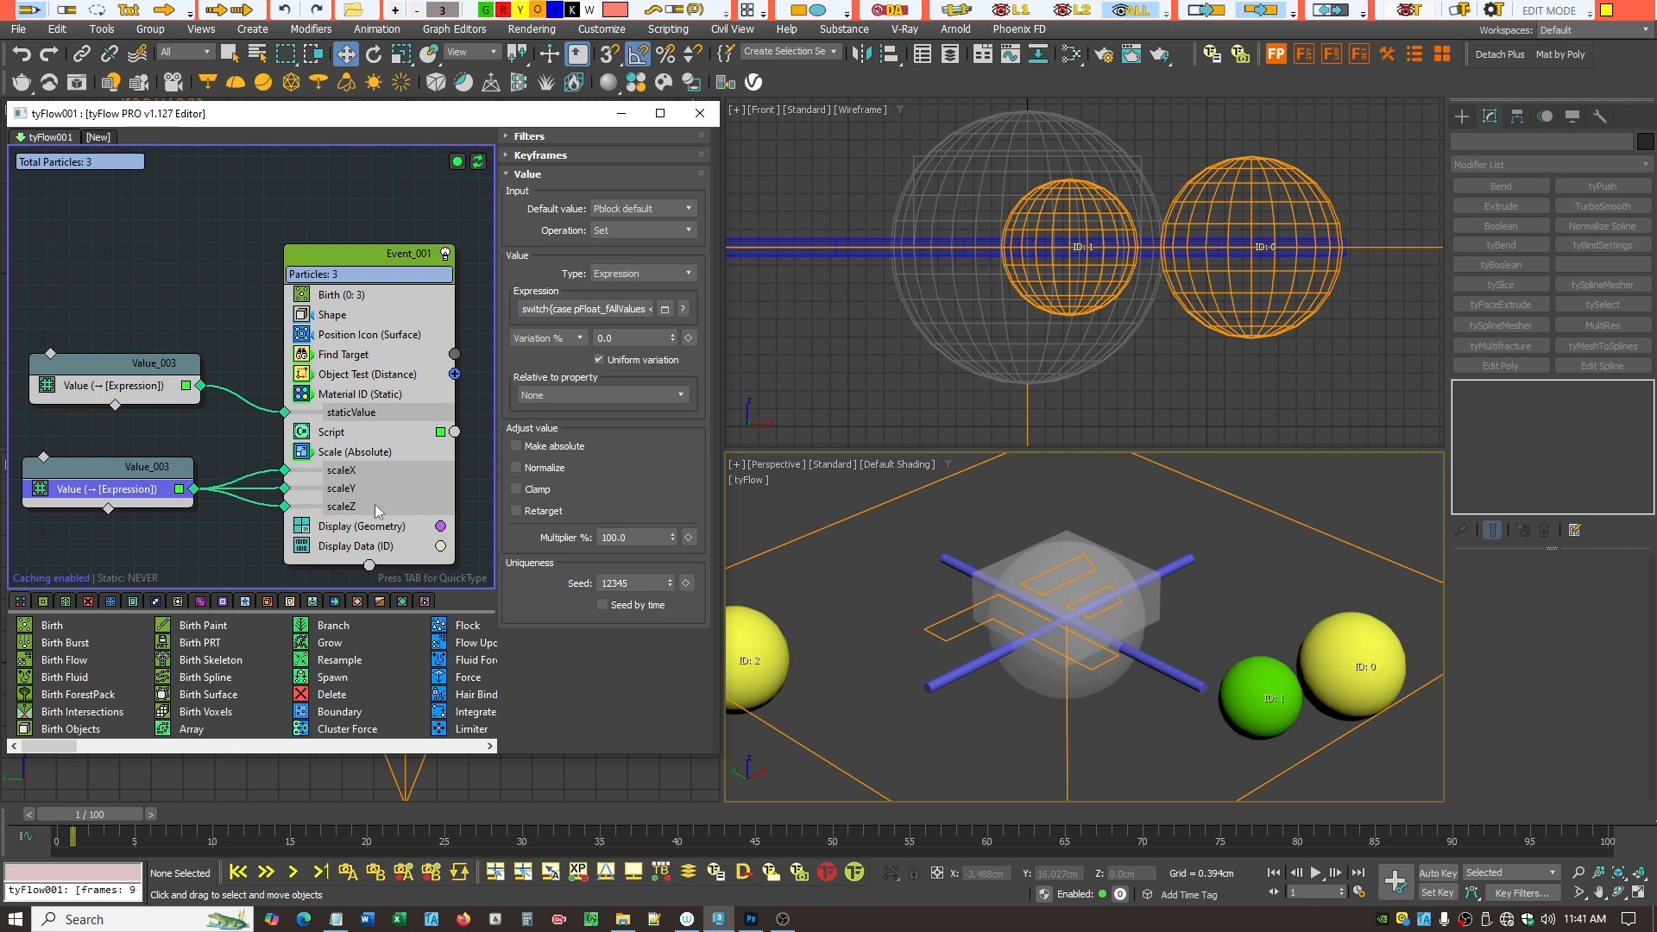
- Check Object Test's Test Action settings and scrub the animation to compare particle sizes and colours
{"action": "left_click", "coordinate": [337, 380]}
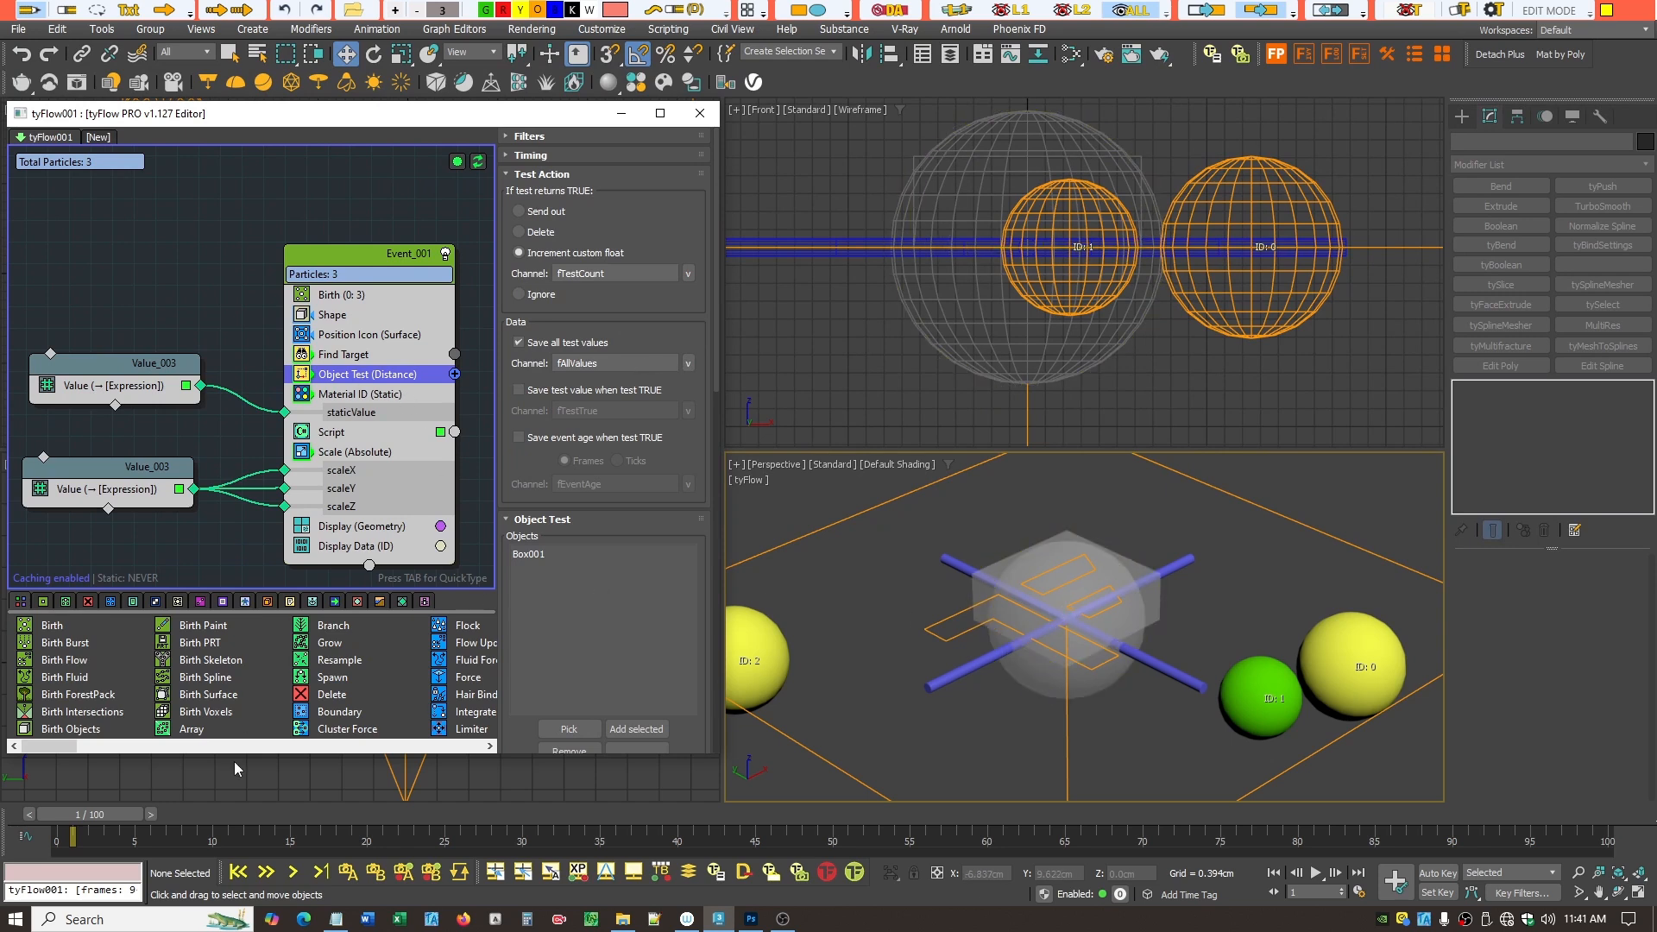
{"action": "left_click_drag", "start_coordinate": [105, 818], "coordinate": [93, 914]}
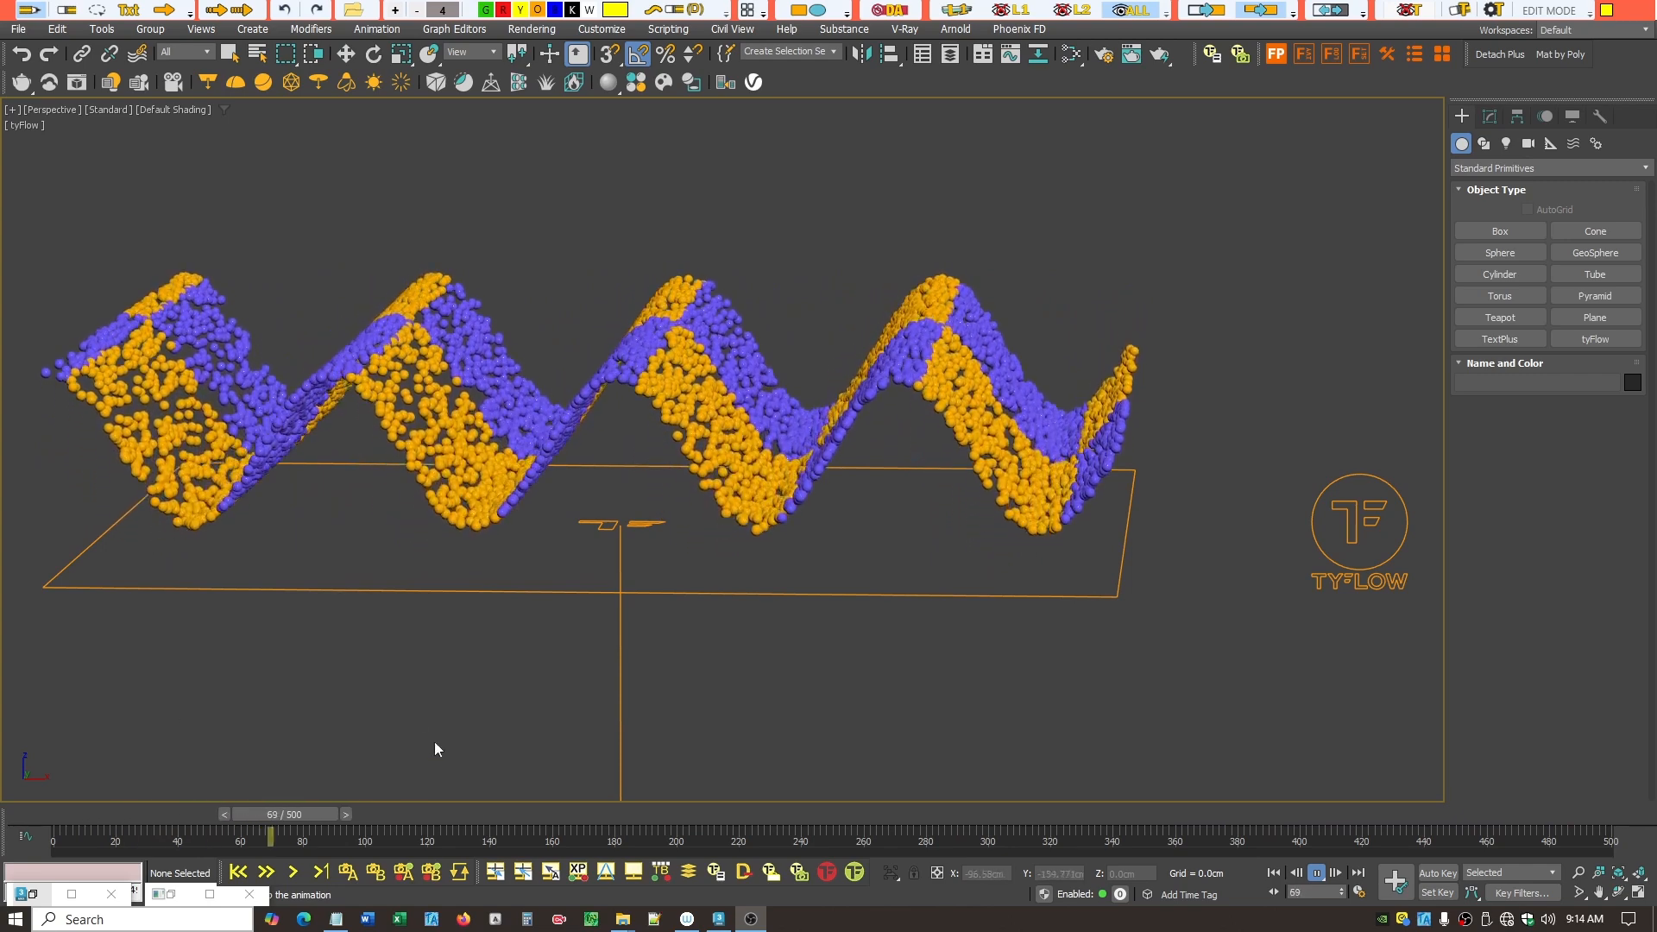
- Open the Material Editor and compare the Waves map and the playing particle wave with the Texmap Value operator's settings
{"action": "key", "text": "m"}
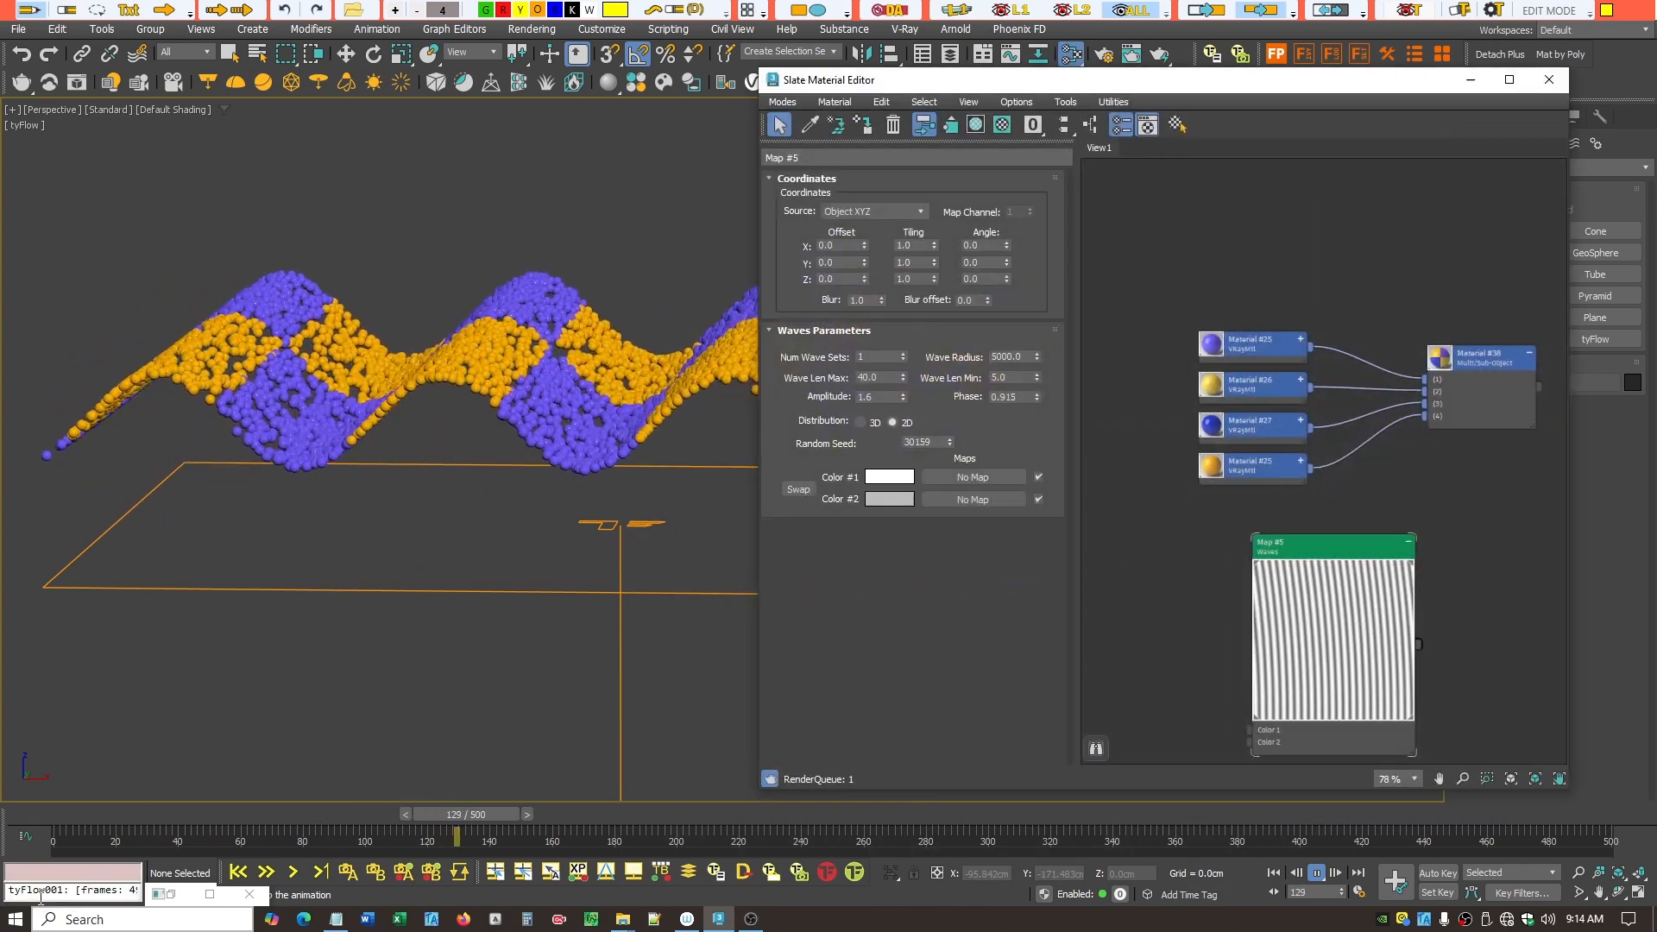
{"action": "left_click", "coordinate": [170, 894]}
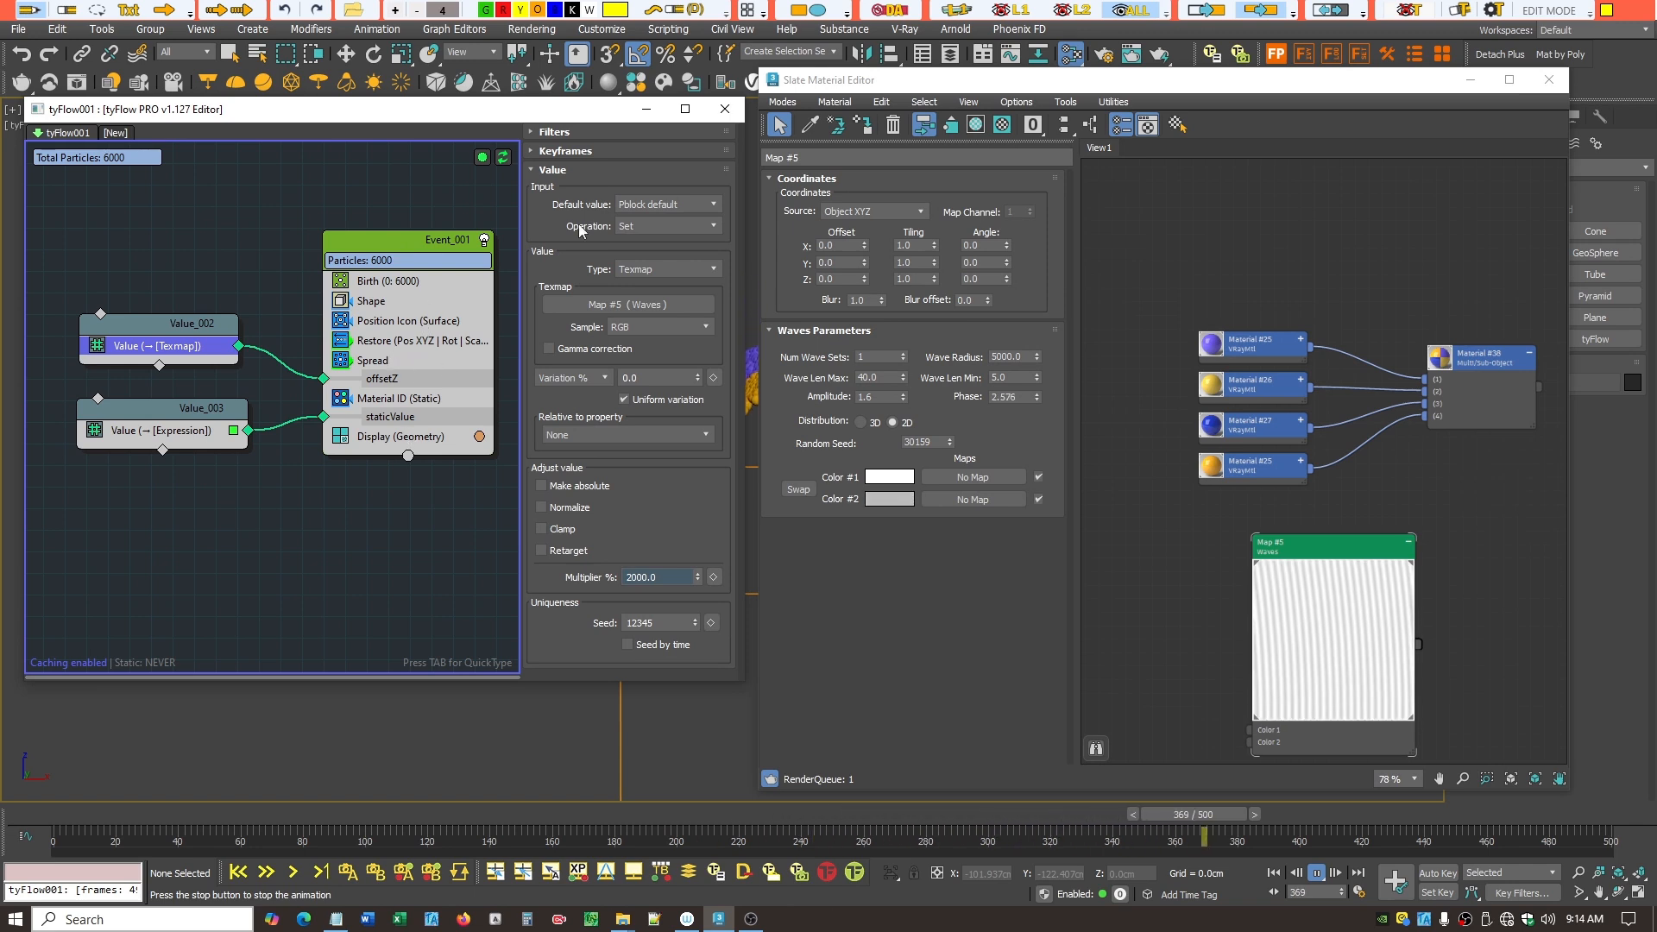
{"action": "left_click", "coordinate": [645, 109]}
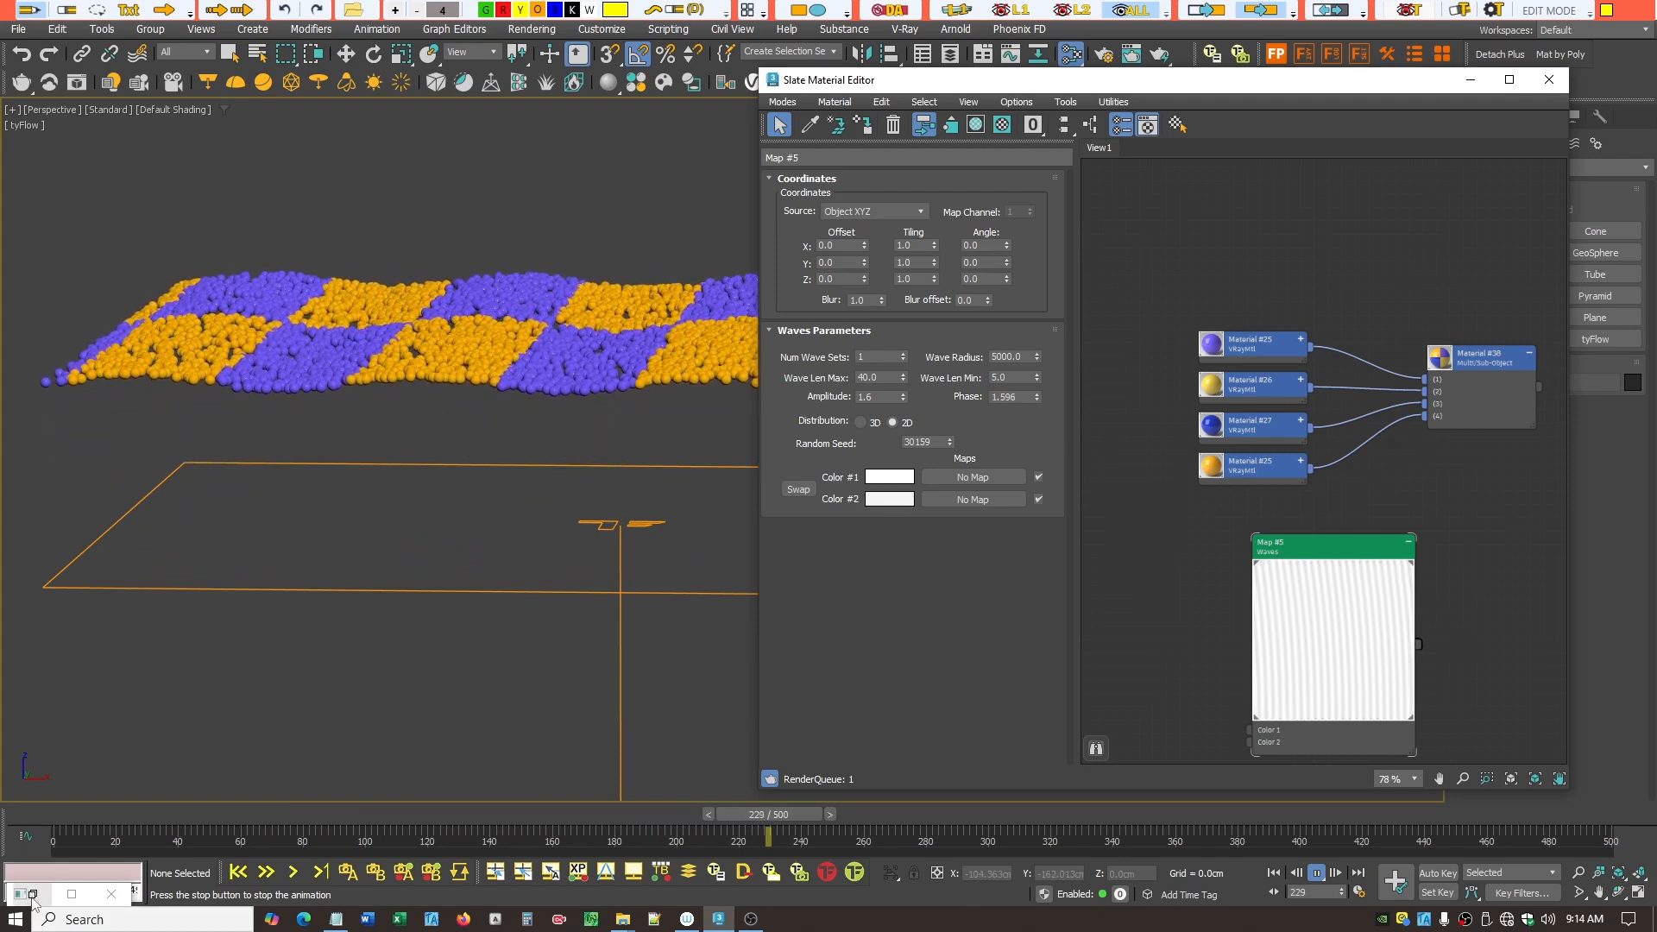
{"action": "left_click", "coordinate": [31, 898]}
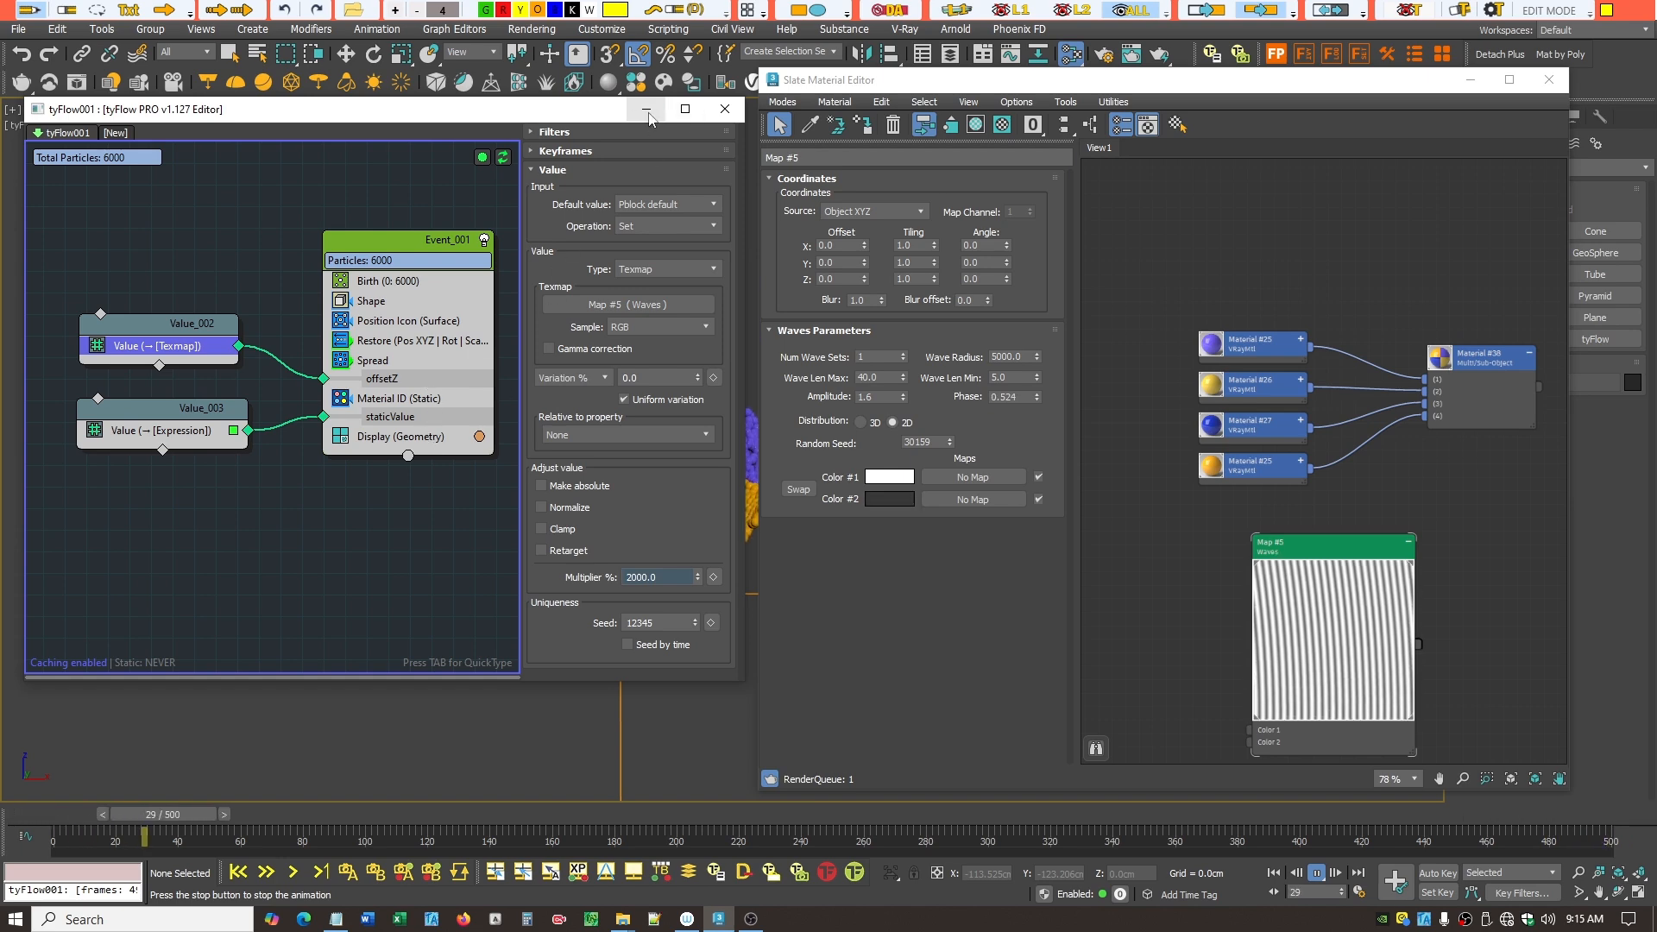
{"action": "left_click", "coordinate": [646, 110]}
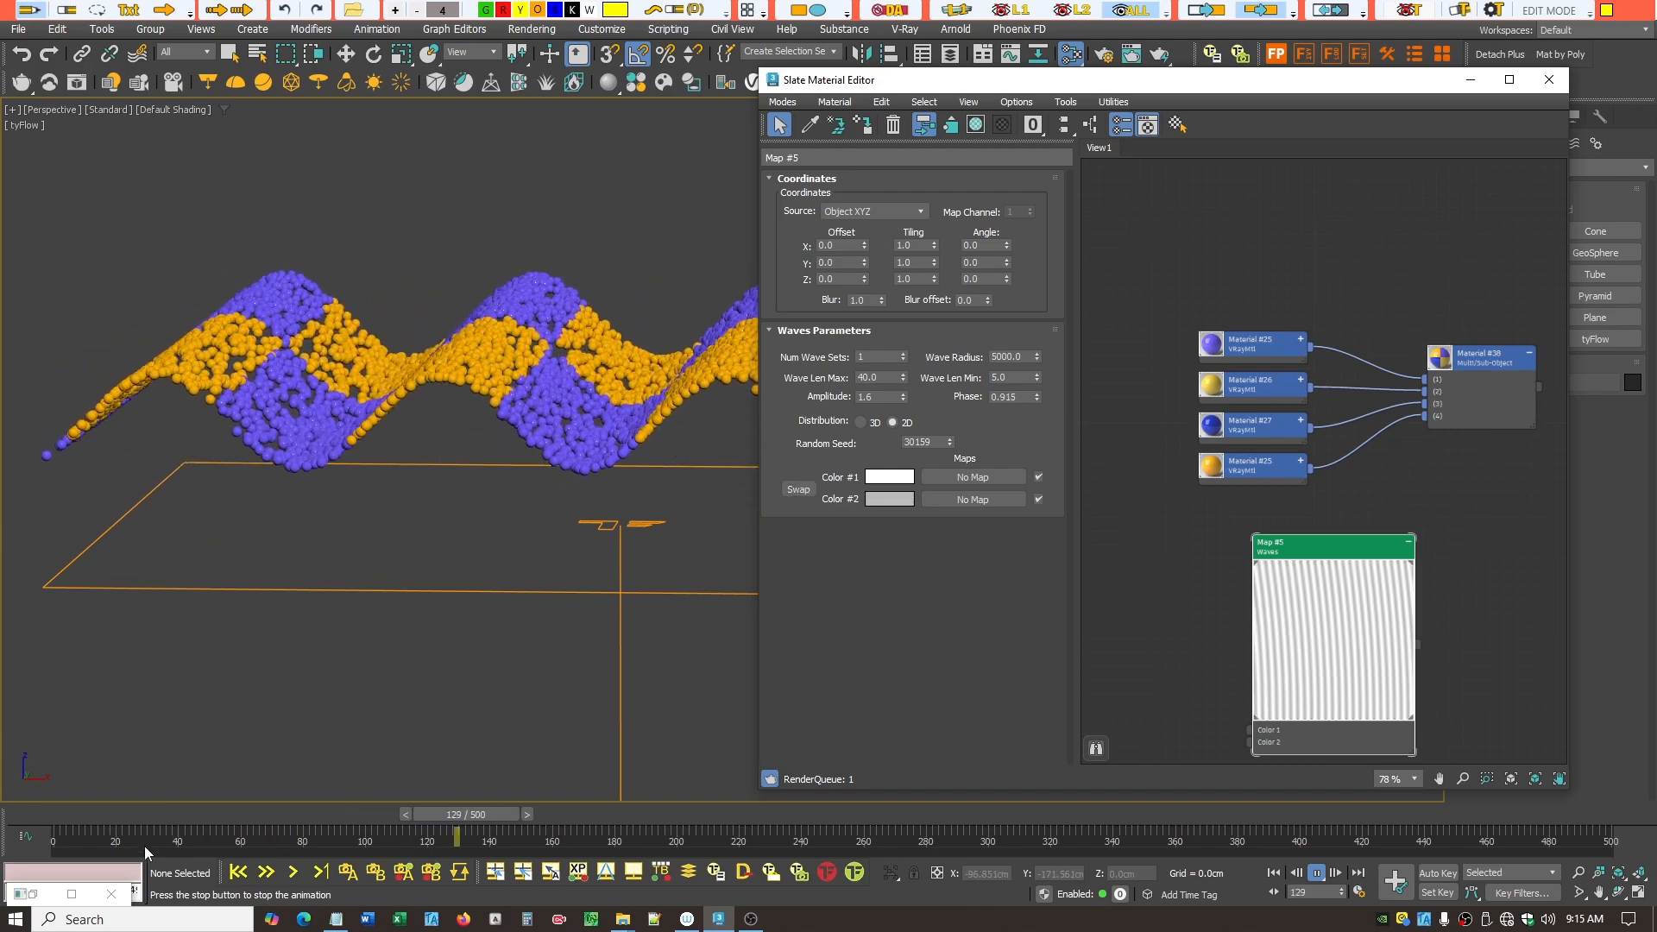
- Compare the Value expression driving Material ID's static value with the Texmap Value driving Spread's offsetZ
{"action": "left_click", "coordinate": [32, 894]}
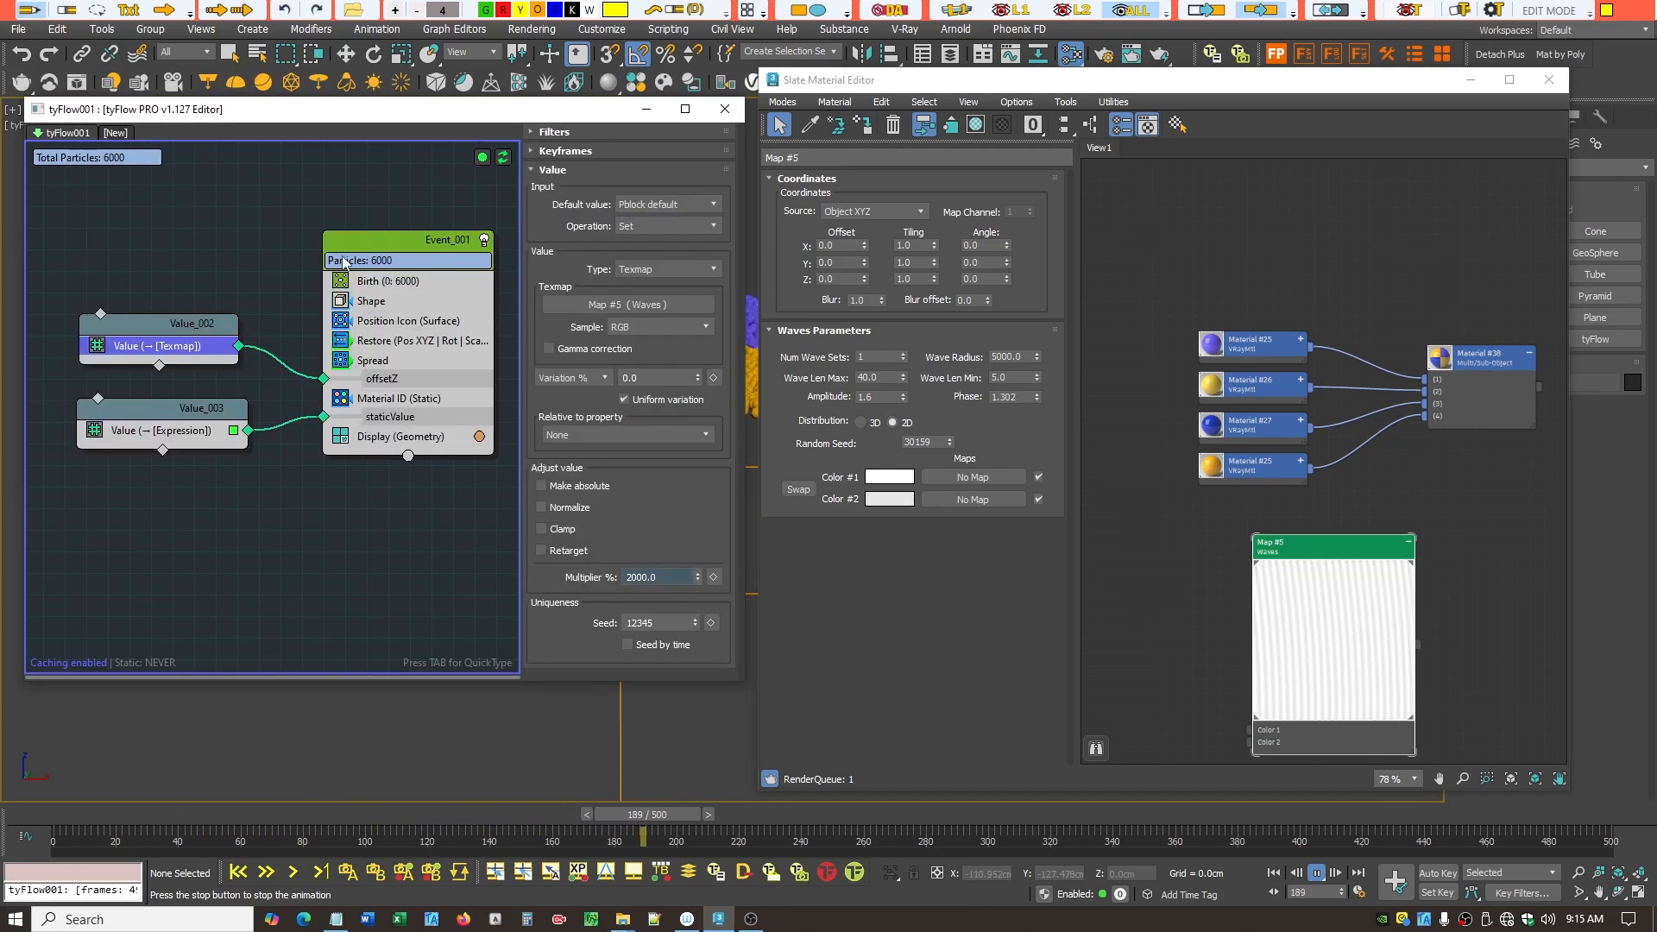
{"action": "left_click", "coordinate": [171, 431]}
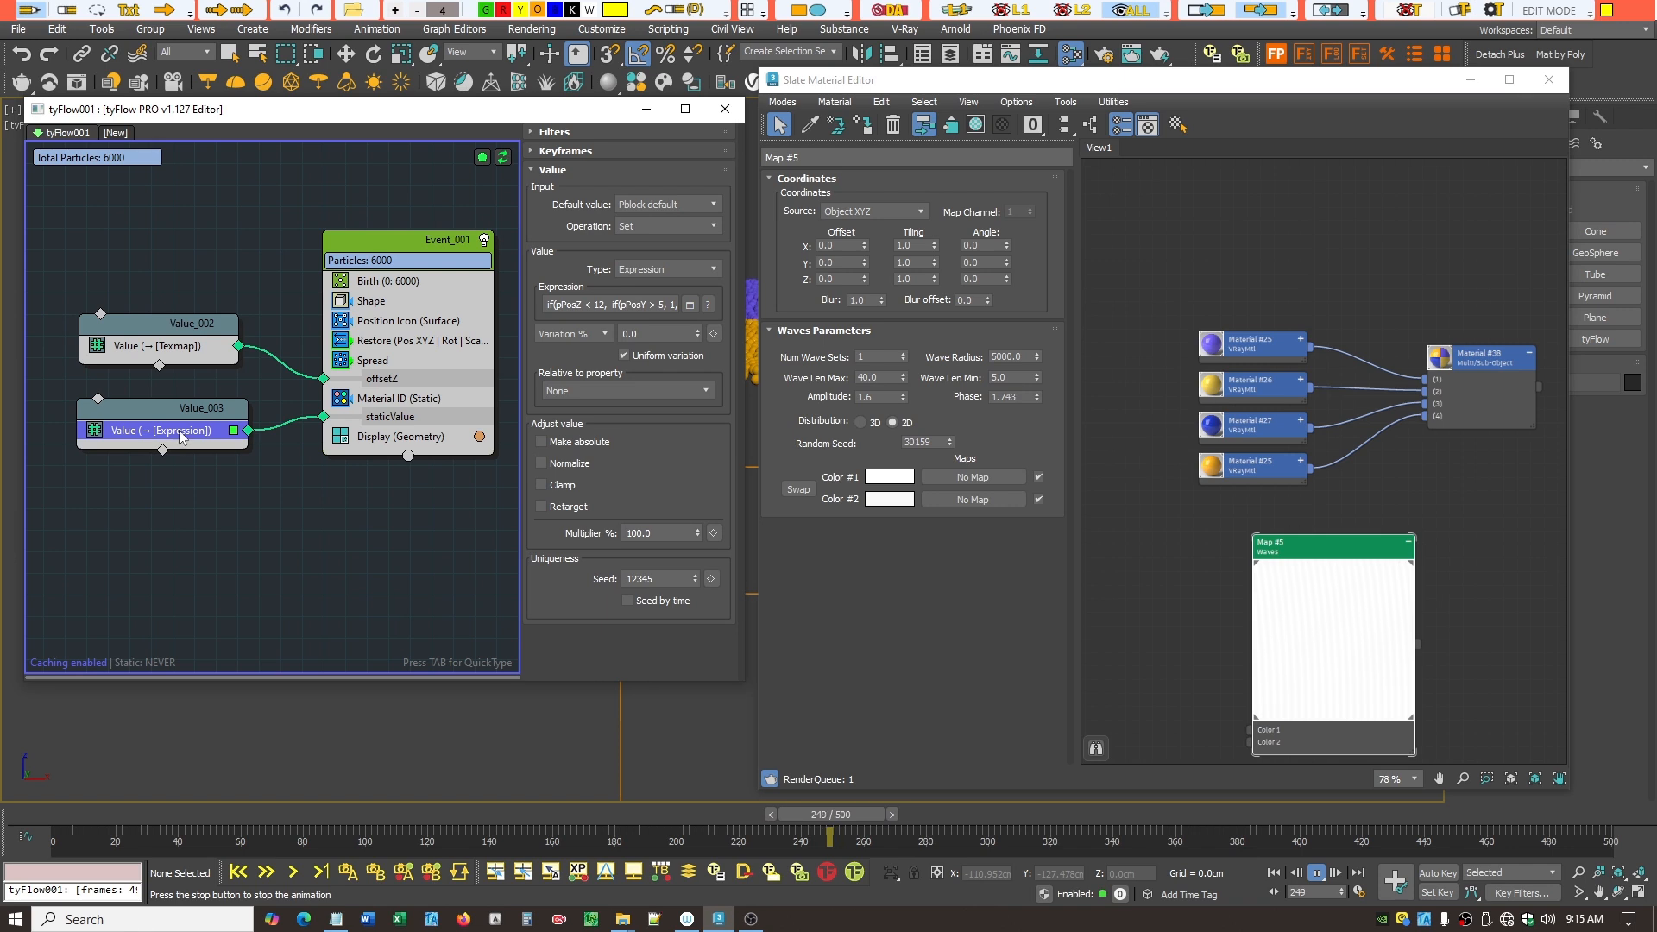
{"action": "left_click", "coordinate": [164, 346]}
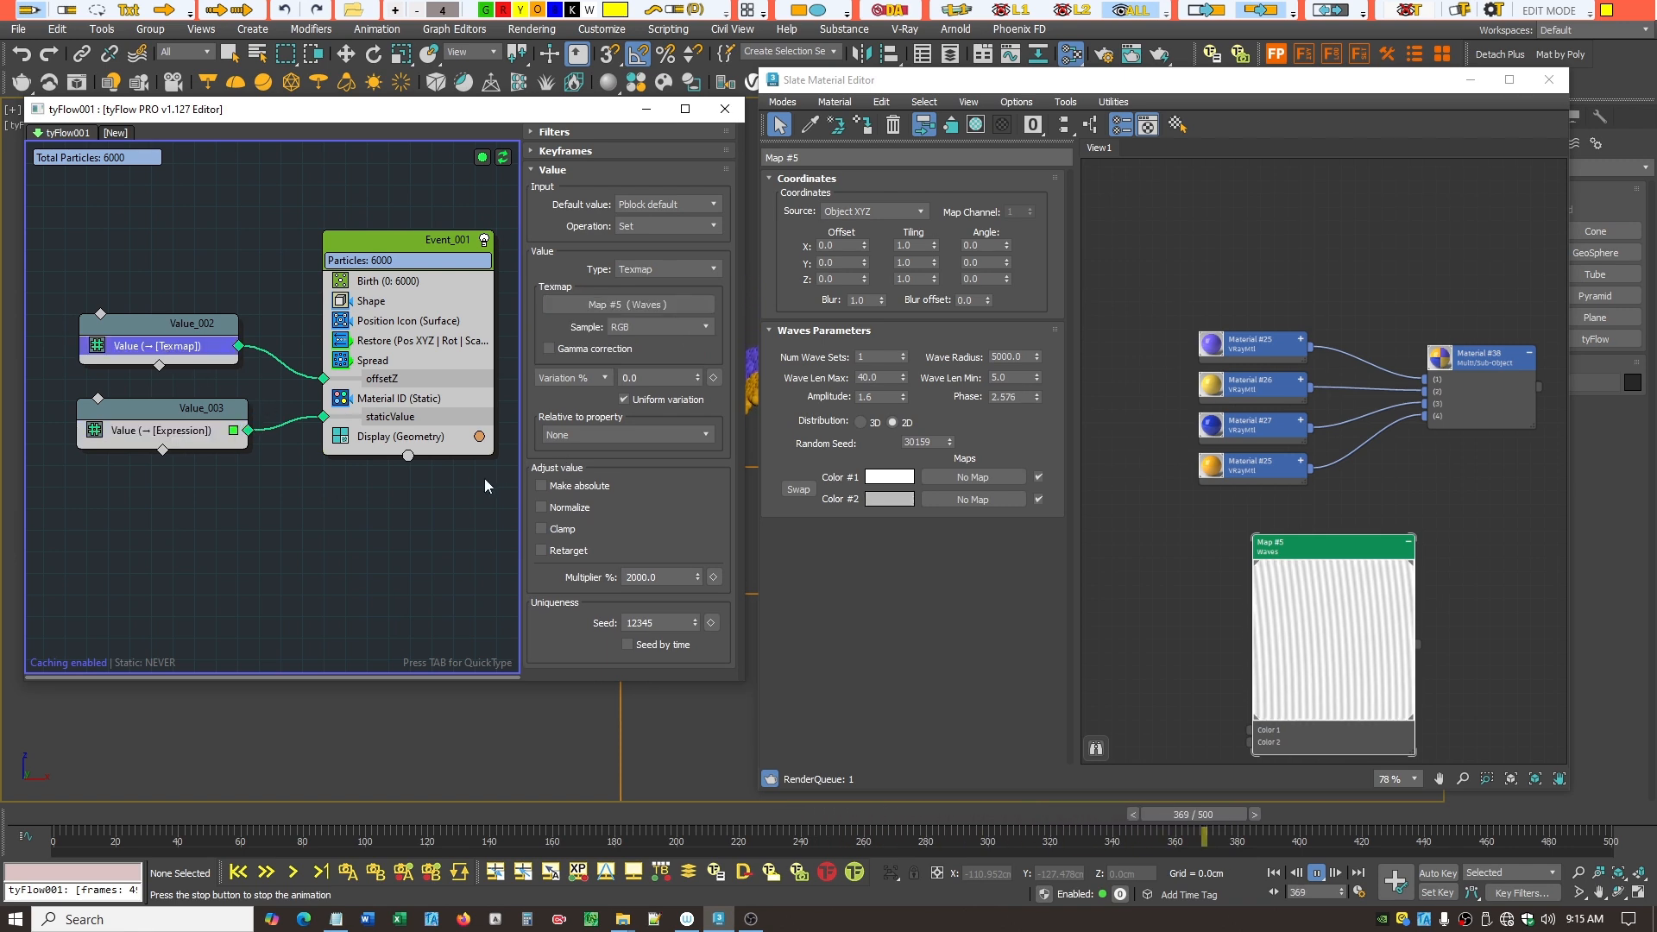